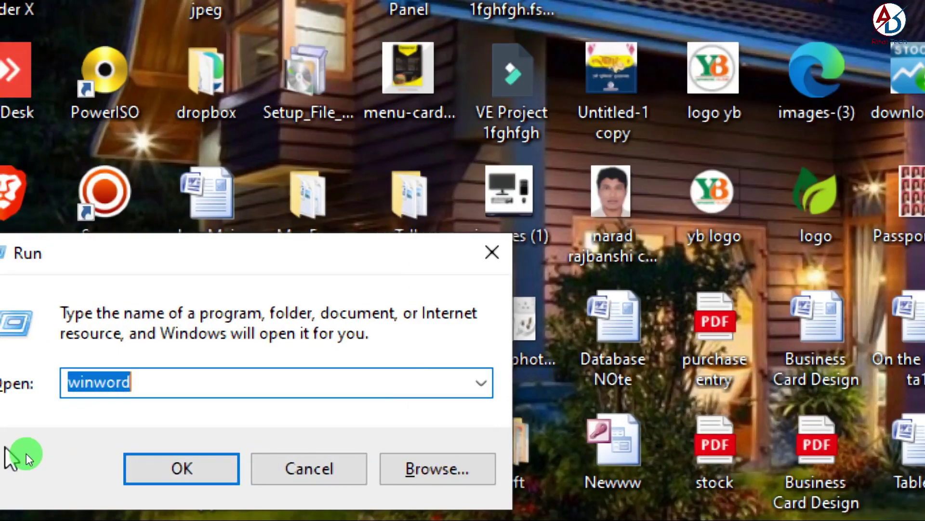
- Launch Microsoft Access by running msaccess from the Windows Run dialog
{"action": "type", "text": "Msac"}
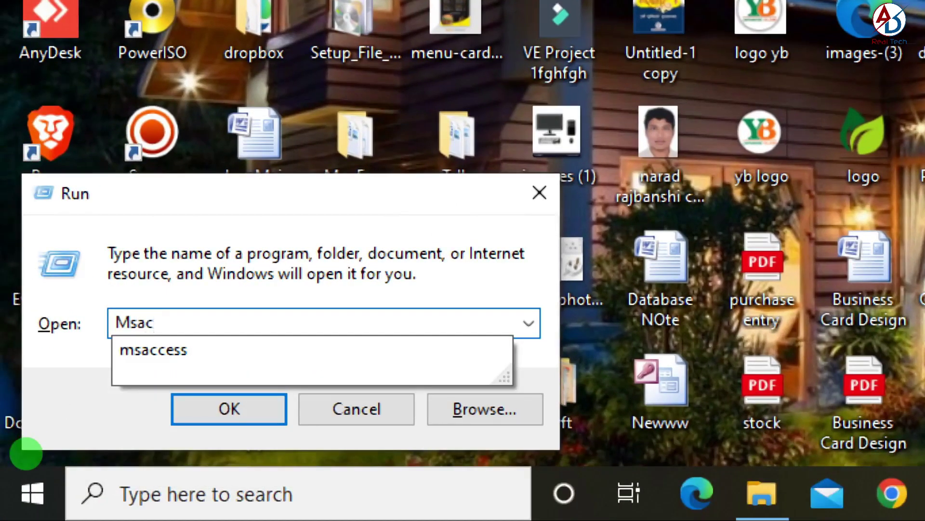
{"action": "key", "text": "Down"}
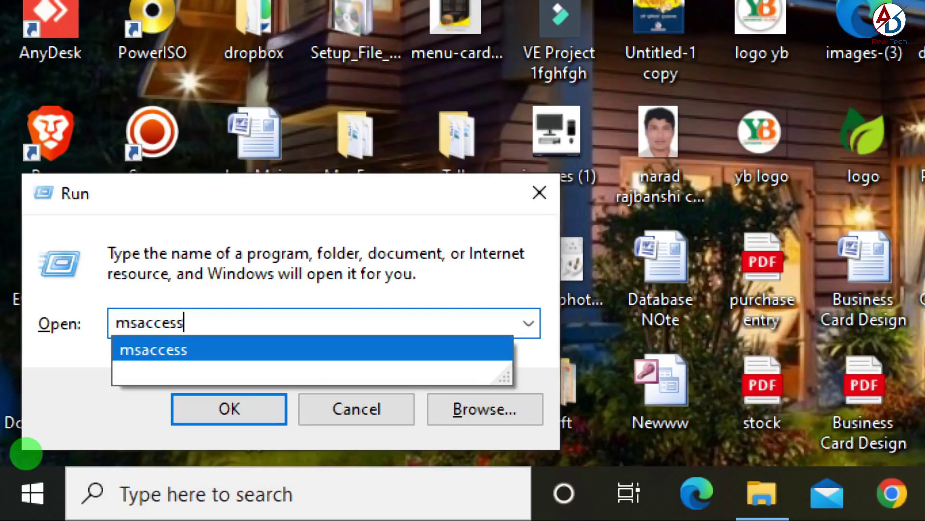
{"action": "key", "text": "Return"}
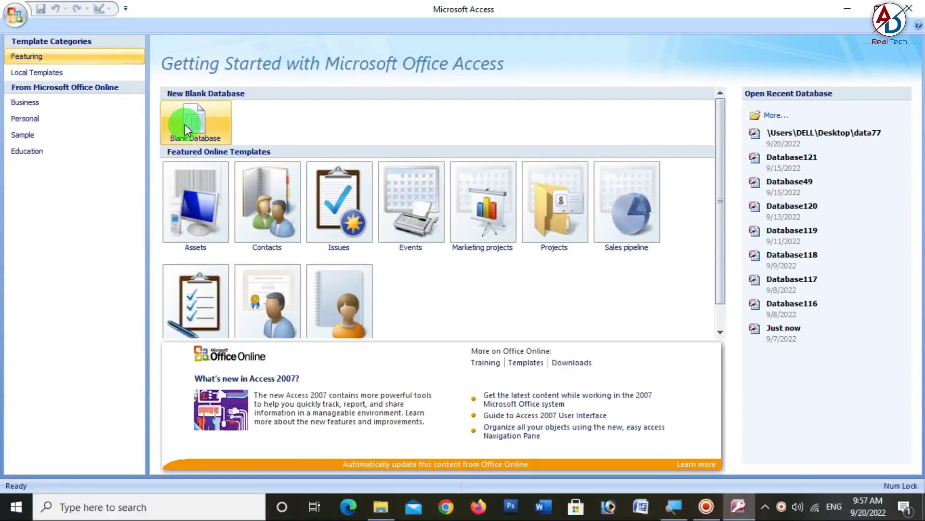
- Create a blank database with the file name 'Student Data Entry'
{"action": "left_click", "coordinate": [187, 130]}
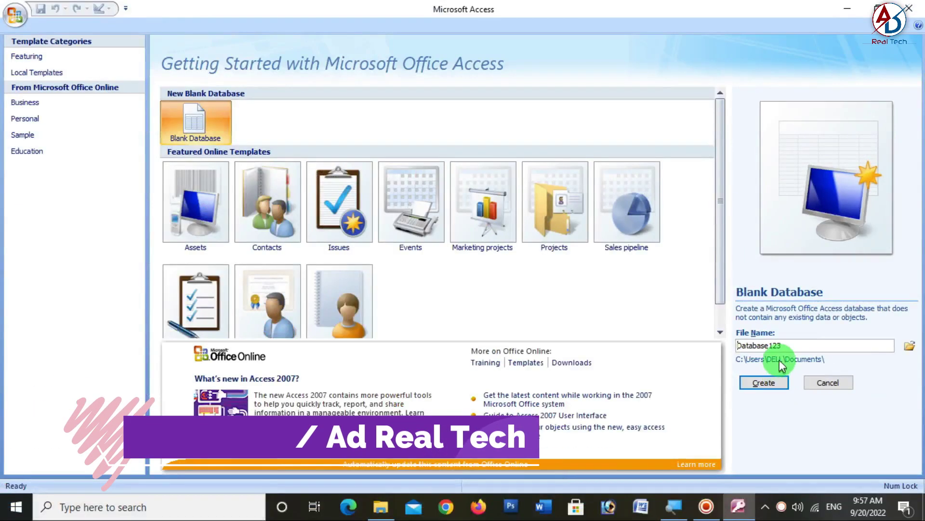
{"action": "left_click", "coordinate": [587, 265]}
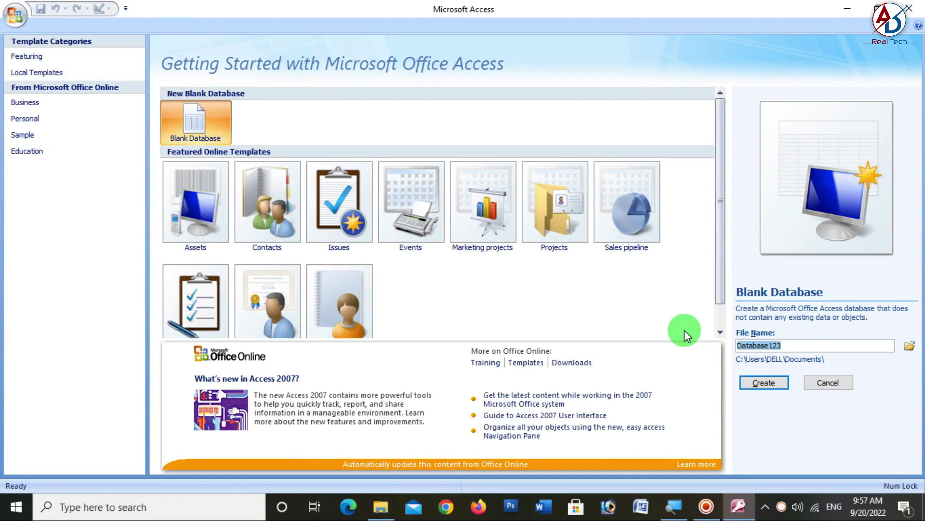
{"action": "type", "text": "Studnet"}
{"action": "key", "text": "BackSpace"}
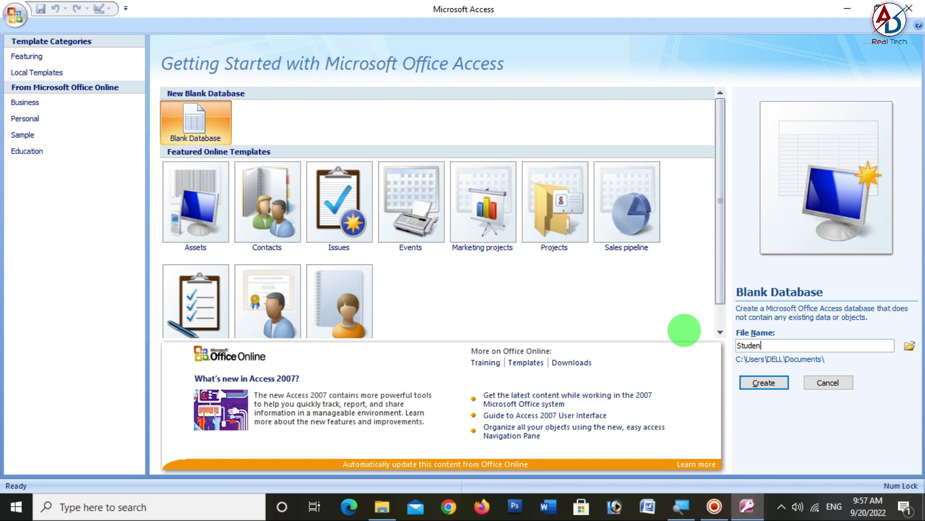
{"action": "type", "text": "dent Data"}
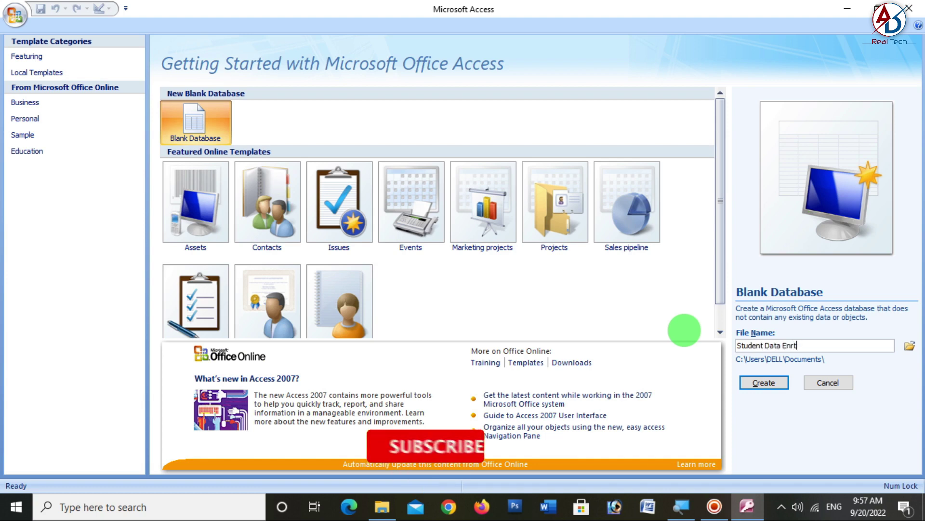
{"action": "type", "text": " Enr"}
{"action": "key", "text": "BackSpace"}
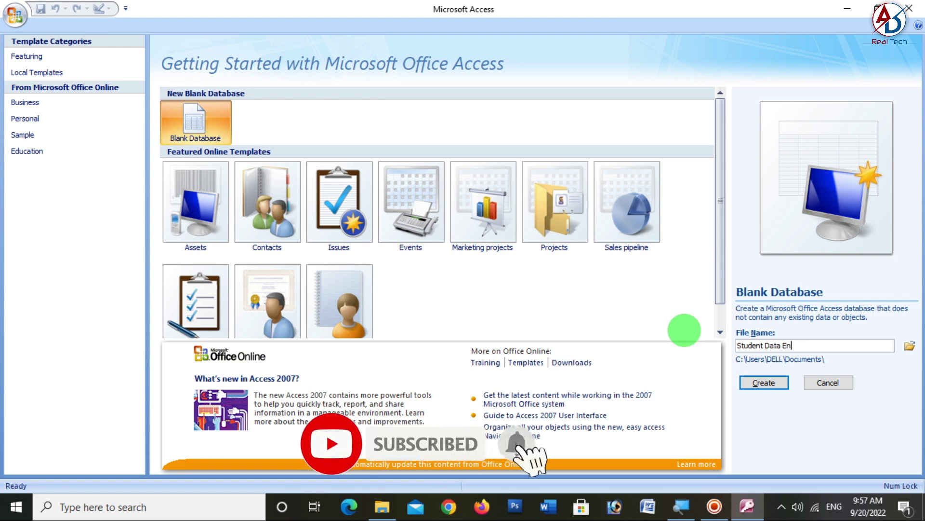
{"action": "type", "text": "try"}
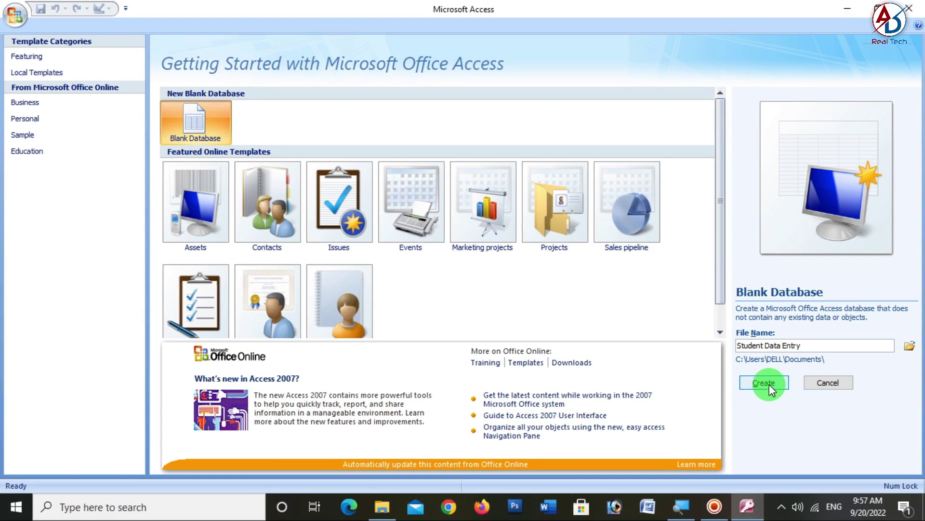
{"action": "left_click", "coordinate": [772, 386]}
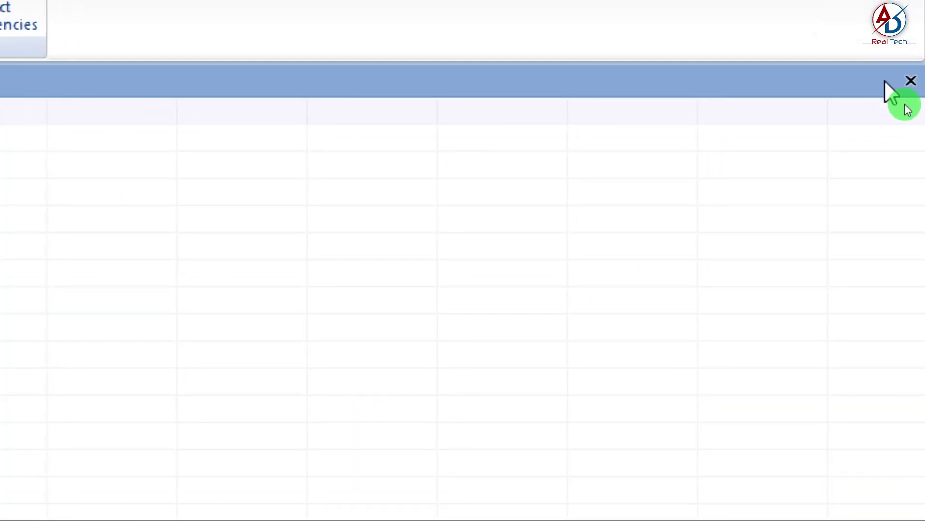
- Close the default Table1 and start a new table in Table Design view
{"action": "left_click", "coordinate": [921, 81]}
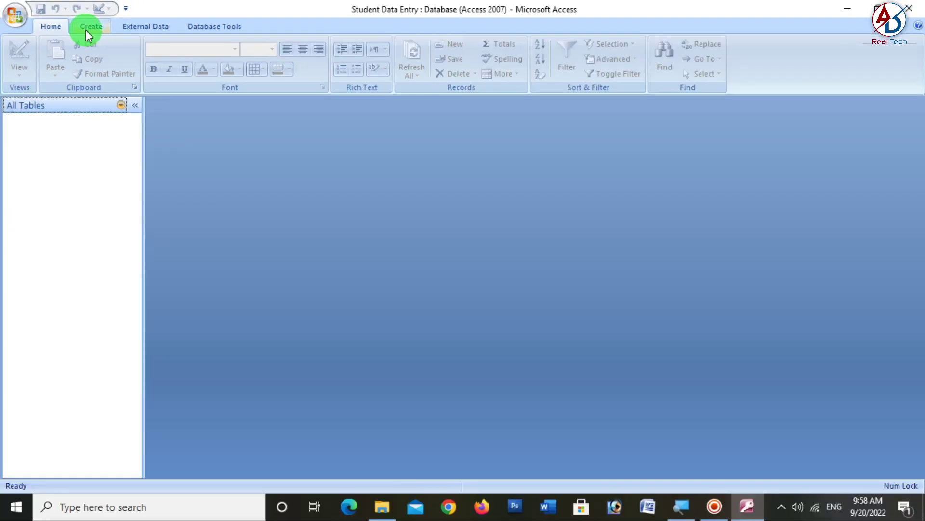
{"action": "left_click", "coordinate": [86, 30]}
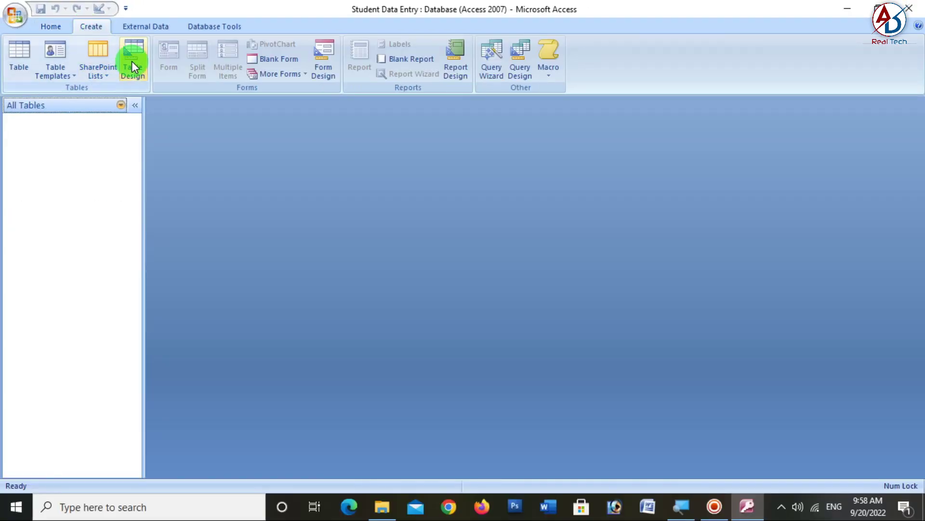
{"action": "key", "text": "alt"}
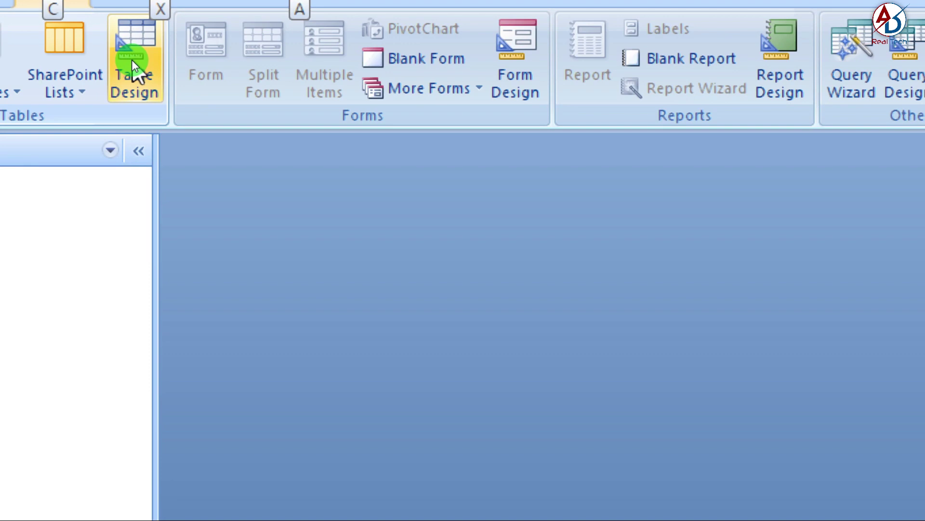
{"action": "left_click", "coordinate": [134, 67]}
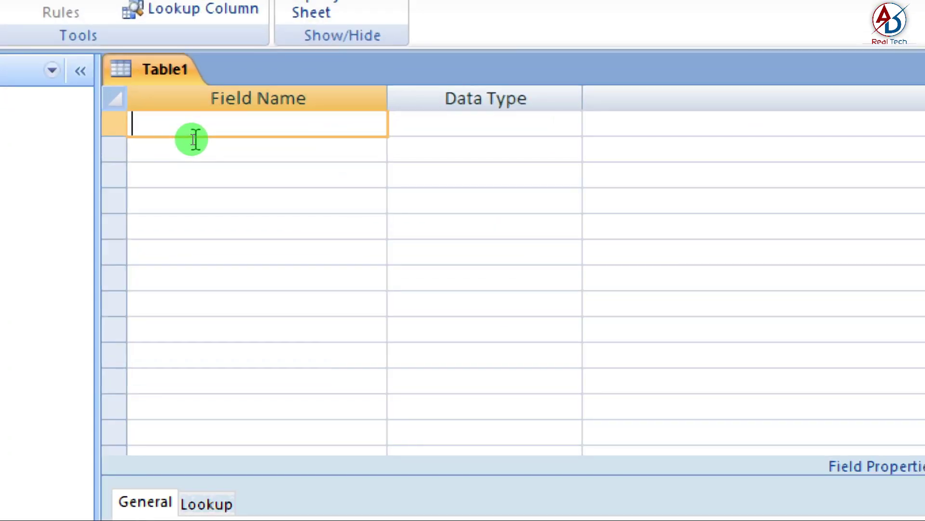
- Add fields Student Name and Address as Text, and Contact No as Number
{"action": "type", "text": "S"}
{"action": "type", "text": "tudent"}
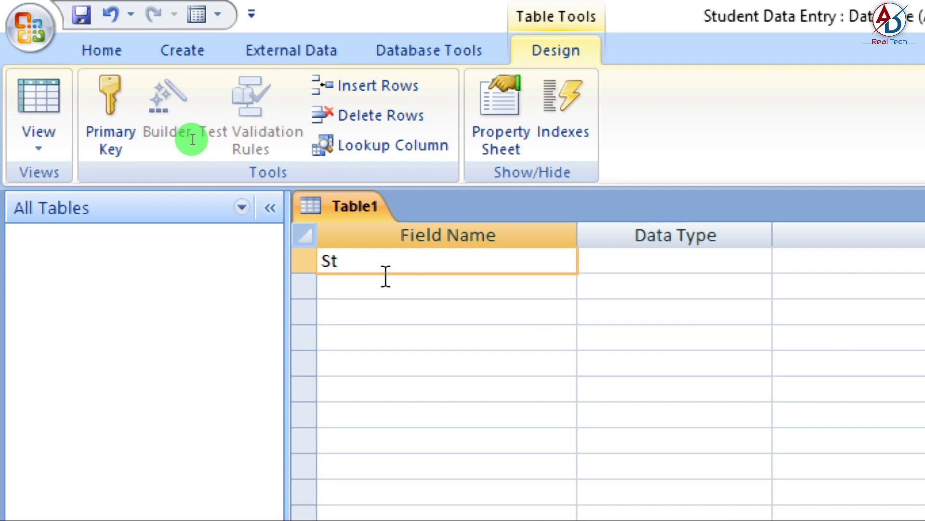
{"action": "type", "text": " Name"}
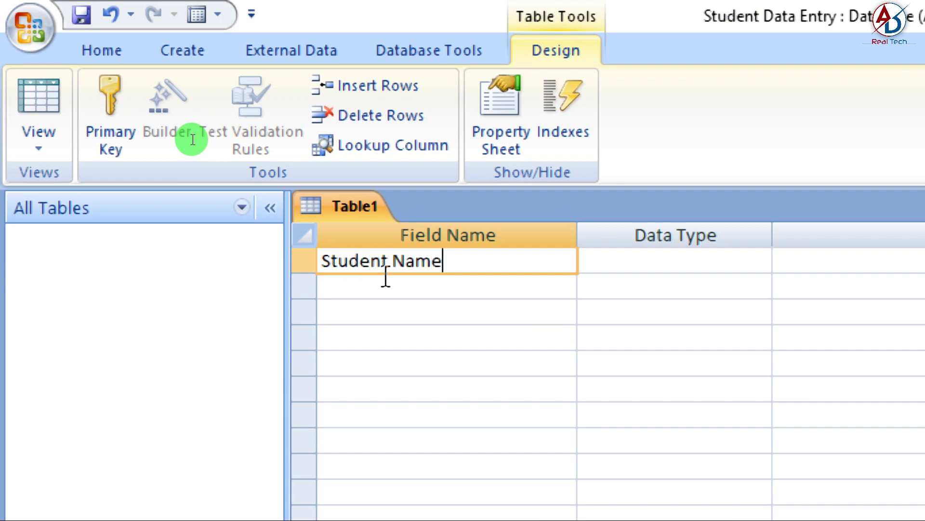
{"action": "key", "text": "Tab"}
{"action": "key", "text": "Tab"}
{"action": "key", "text": "Tab"}
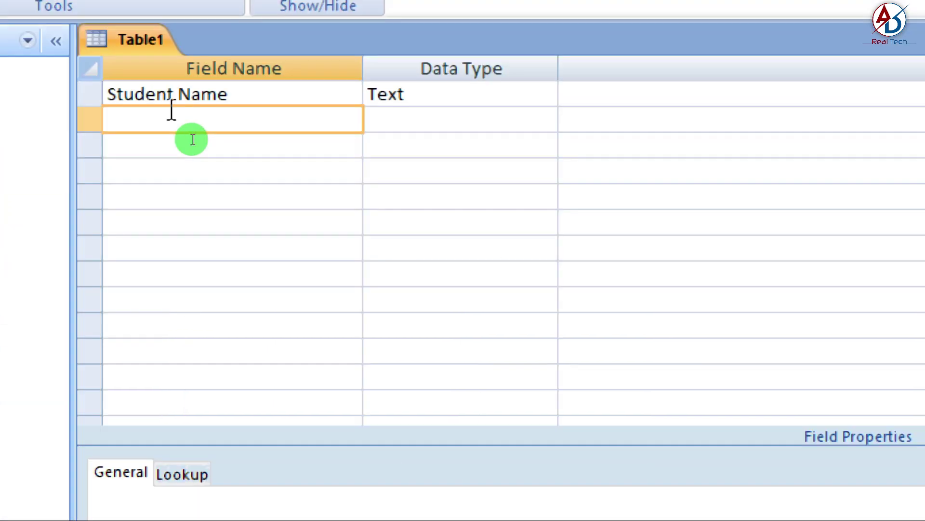
{"action": "type", "text": "A"}
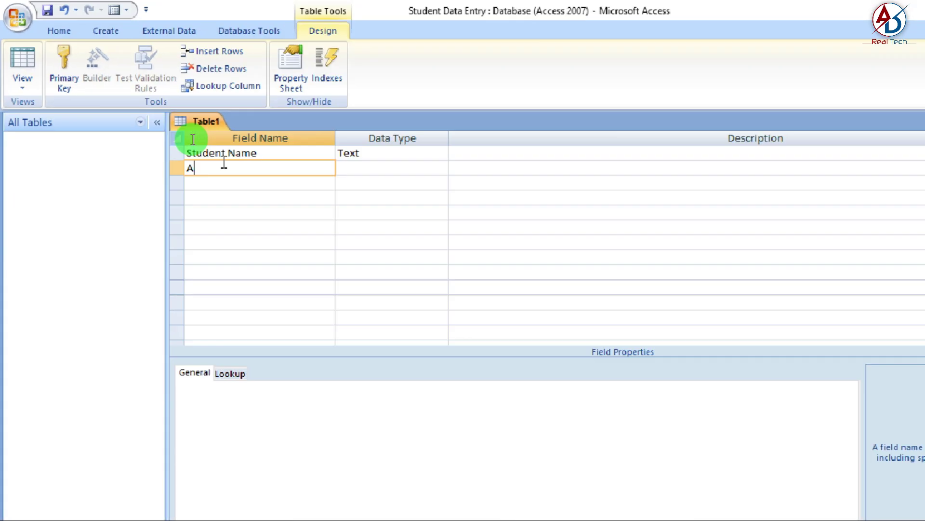
{"action": "type", "text": "dd"}
{"action": "type", "text": "ress"}
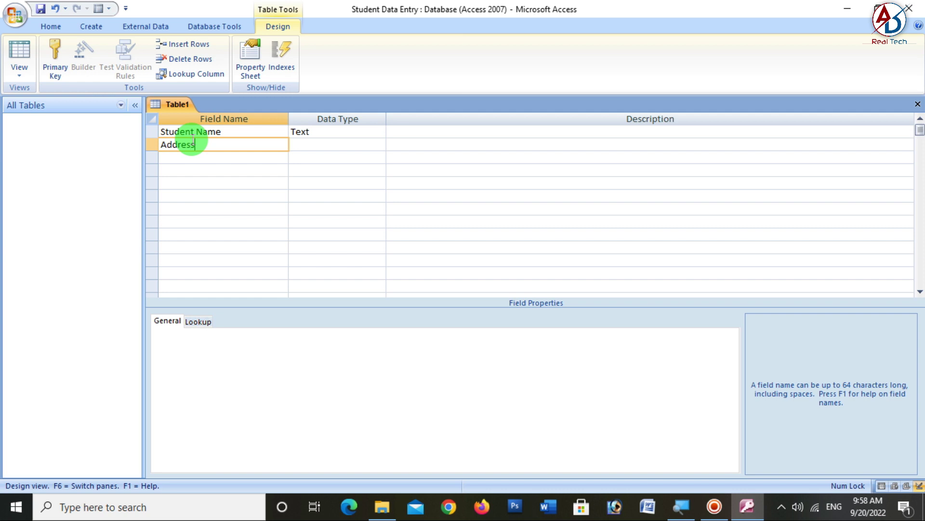
{"action": "key", "text": "Tab"}
{"action": "key", "text": "Tab"}
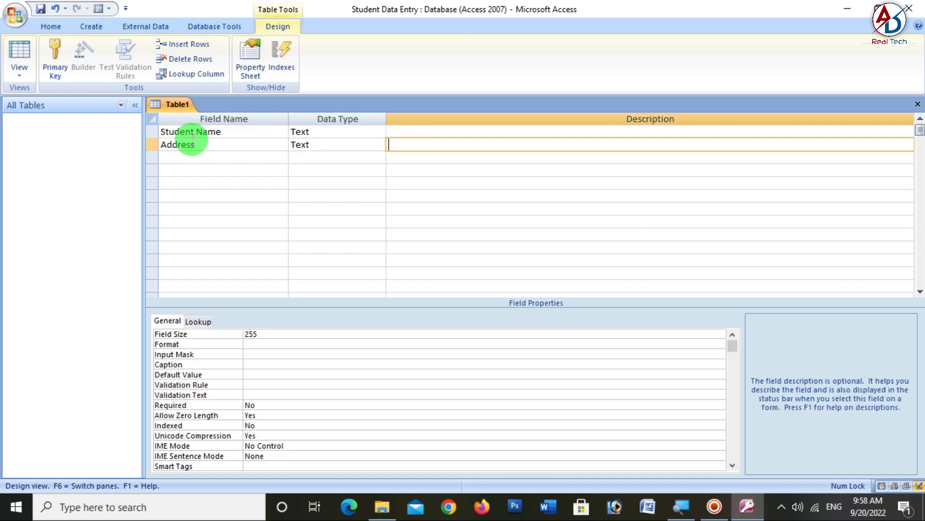
{"action": "key", "text": "Tab"}
{"action": "type", "text": "Conta"}
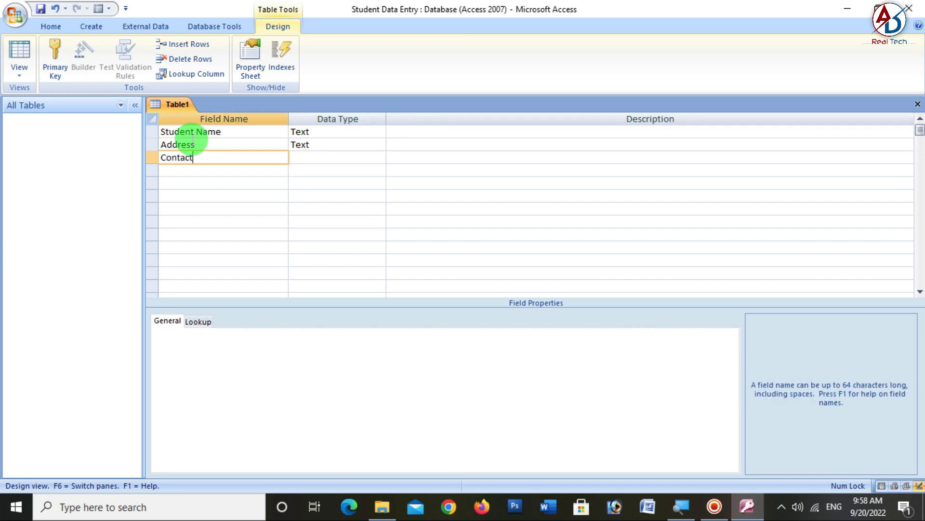
{"action": "key", "text": "Tab"}
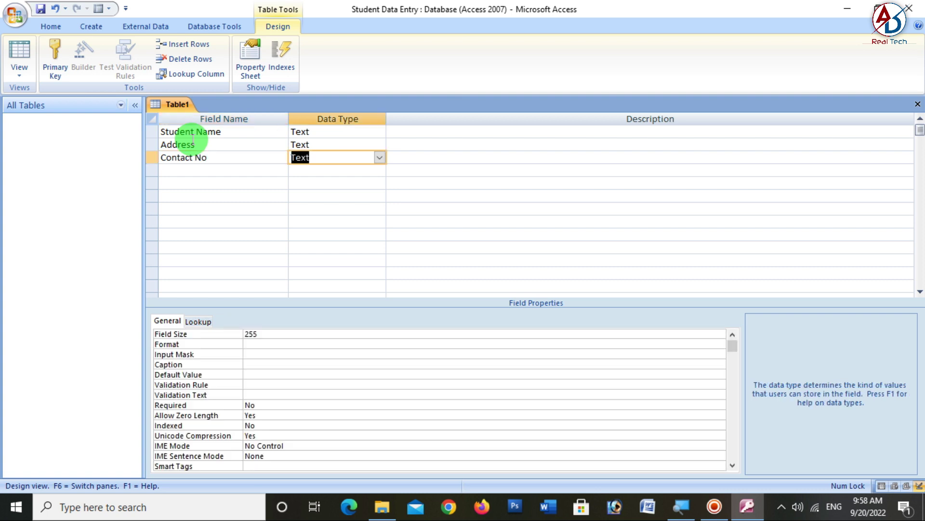
{"action": "type", "text": "Number"}
{"action": "key", "text": "Tab"}
{"action": "key", "text": "Tab"}
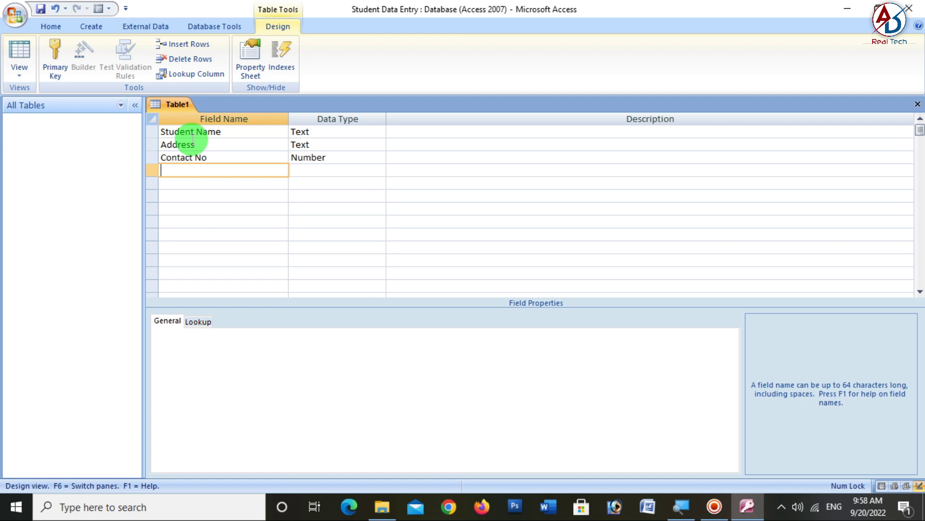
- Add Date of Birth as Date/Time and Course with Lookup Wizard as its type
{"action": "type", "text": "Date of Birth"}
{"action": "key", "text": "Tab"}
{"action": "type", "text": "d"}
{"action": "key", "text": "Tab"}
{"action": "key", "text": "Tab"}
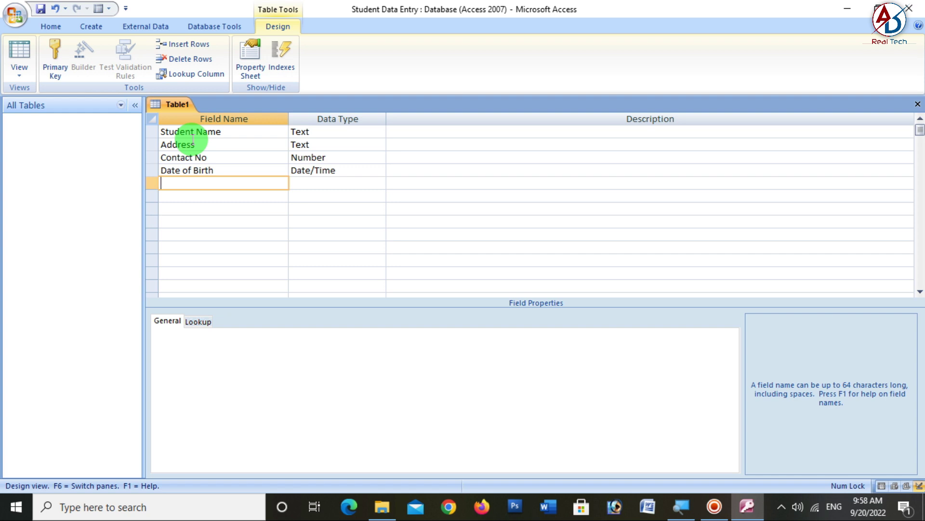
{"action": "type", "text": "Course"}
{"action": "key", "text": "Tab"}
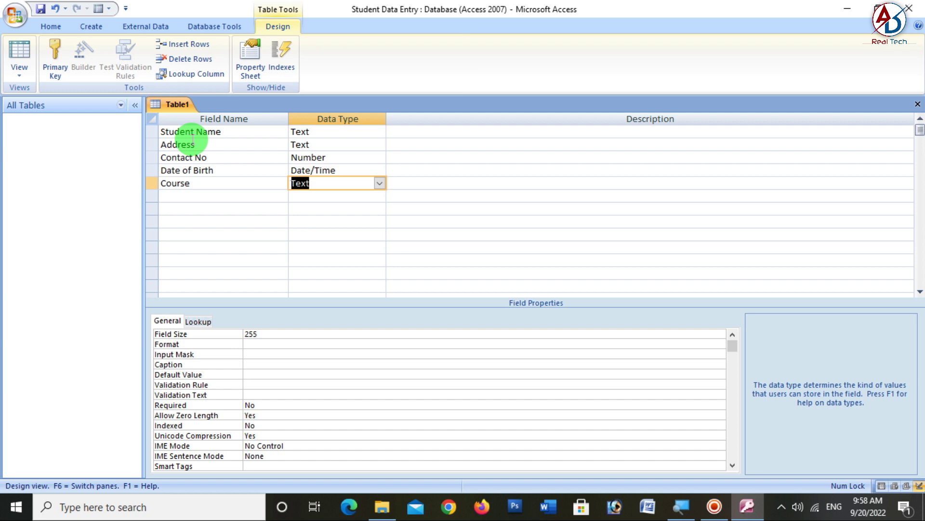
{"action": "type", "text": "lookup Wizard..."}
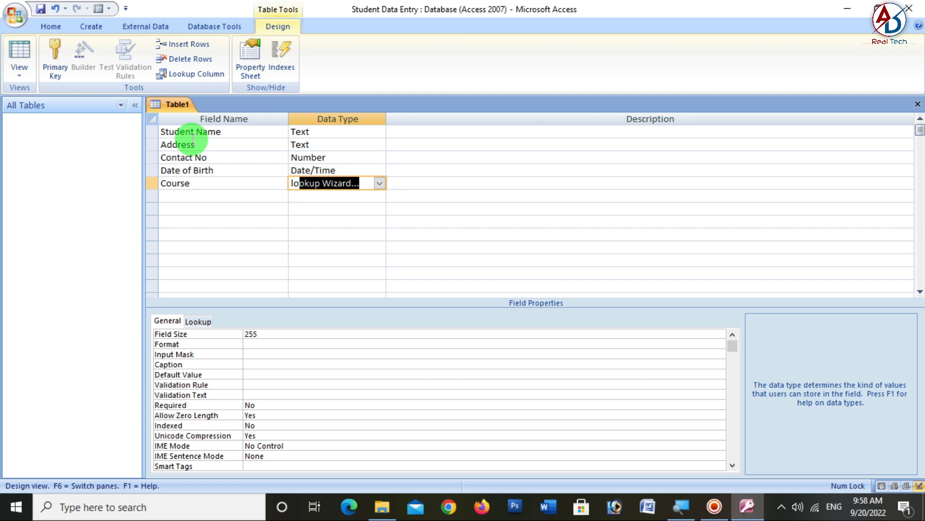
- Set Course's data type to Lookup Wizard, choosing 'I will type in the values that I want'
{"action": "left_click", "coordinate": [380, 183]}
{"action": "left_click", "coordinate": [341, 324]}
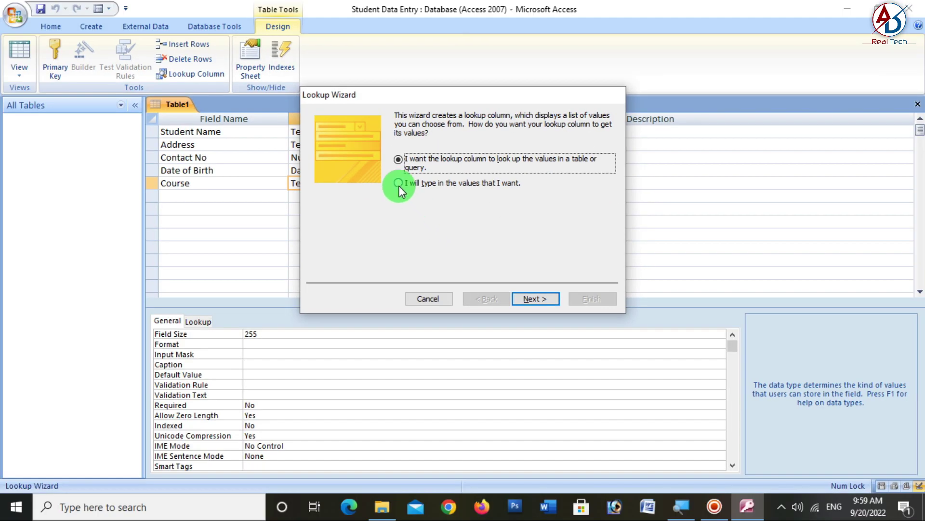
{"action": "left_click", "coordinate": [399, 183]}
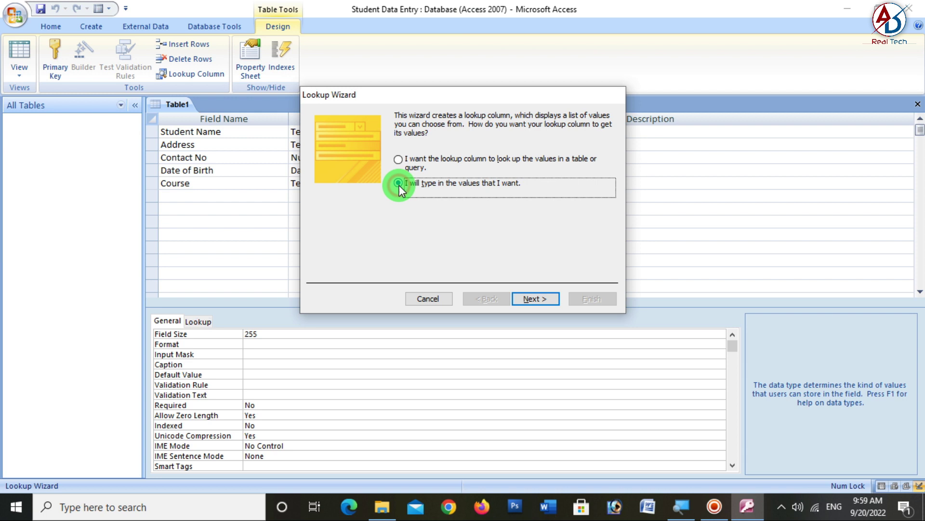
{"action": "left_click", "coordinate": [537, 298]}
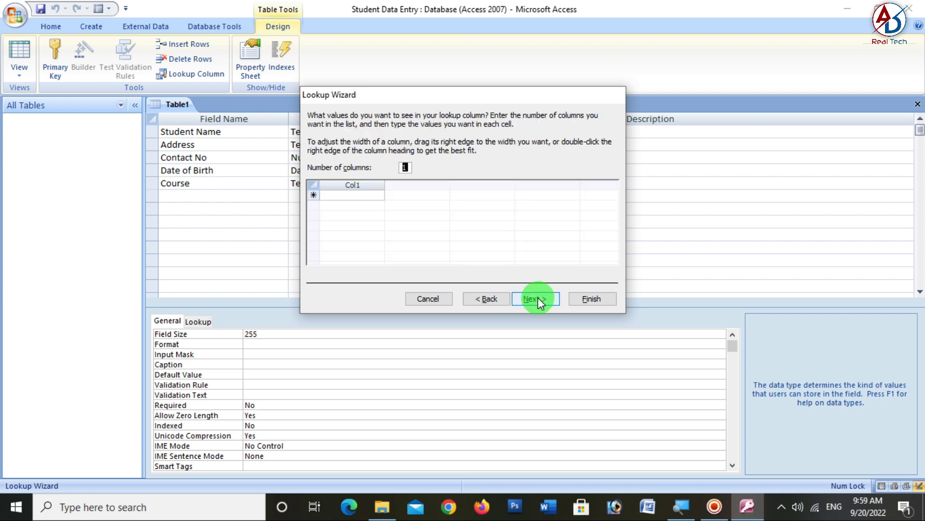
- Enter the course values EOM, PCO, Diploma in EOM, Graphic Designing, Programming, Data Entry
{"action": "left_click", "coordinate": [339, 195]}
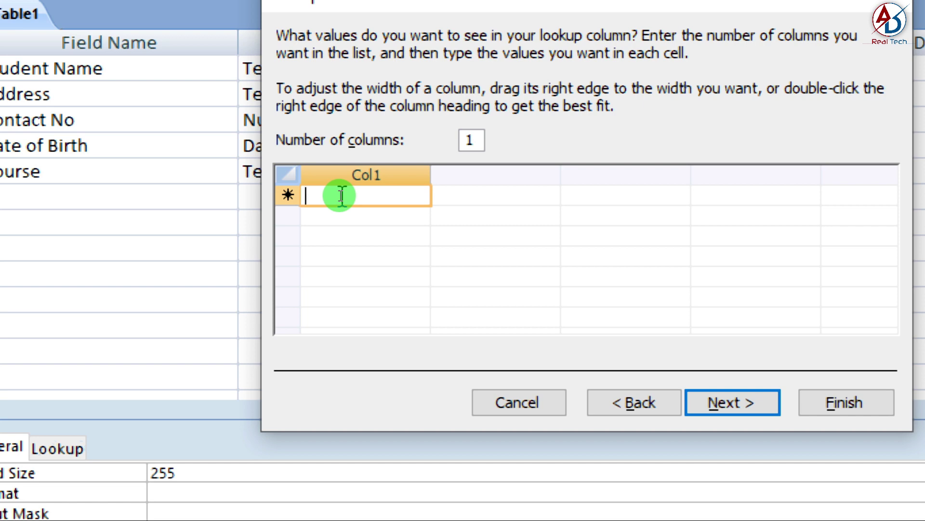
{"action": "type", "text": "EOM"}
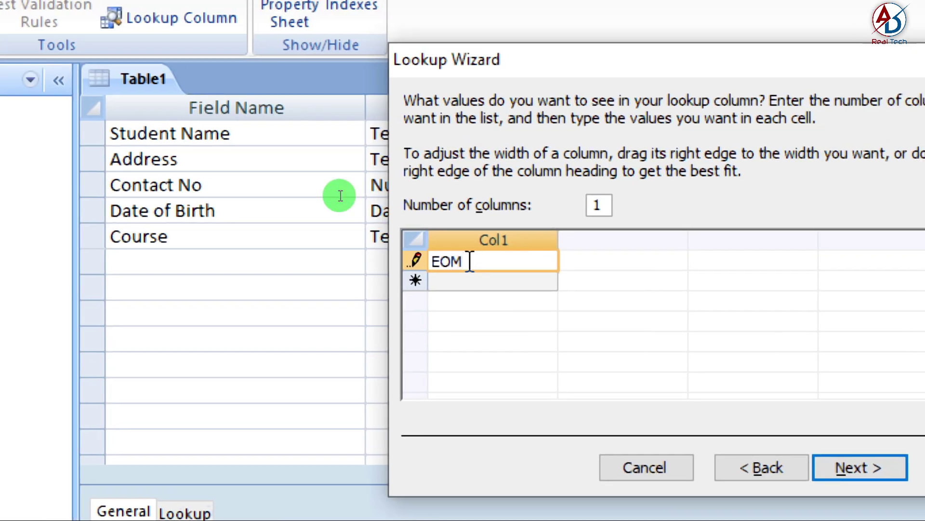
{"action": "key", "text": "Return"}
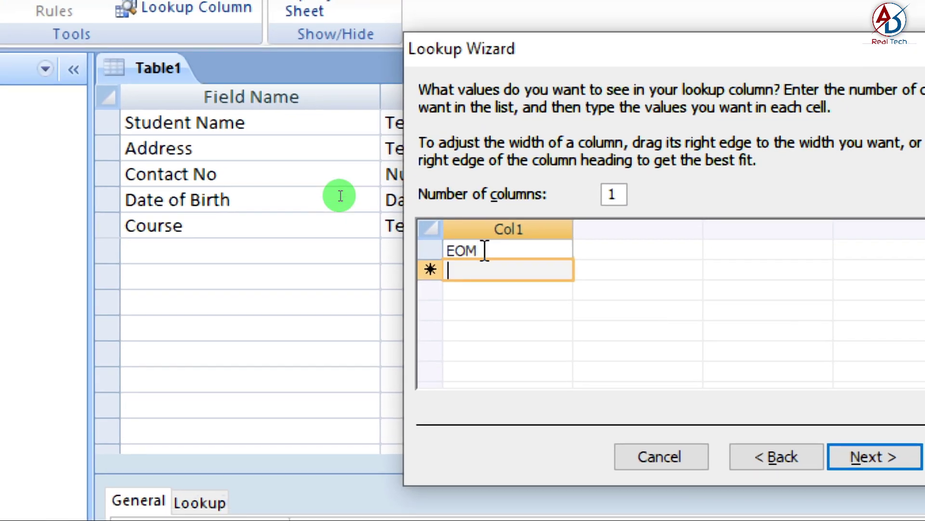
{"action": "type", "text": "PCO"}
{"action": "key", "text": "Return"}
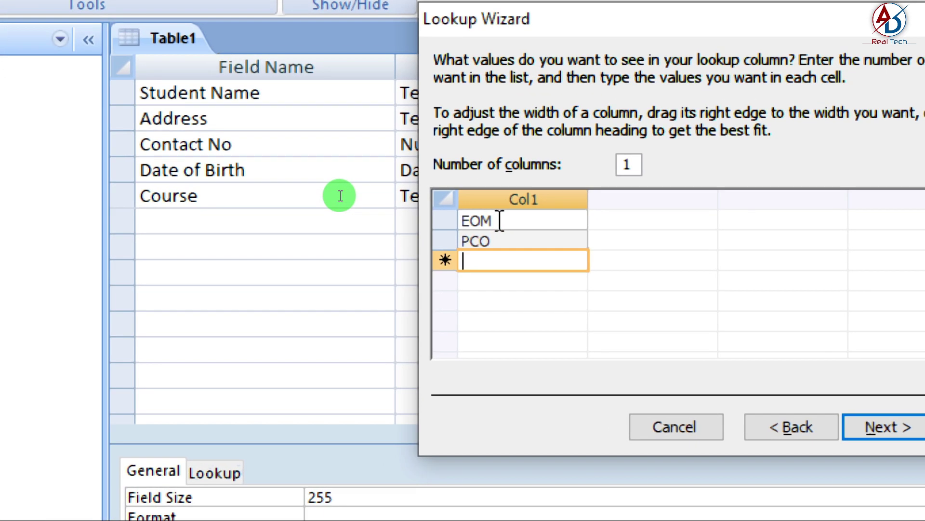
{"action": "type", "text": "Dipl"}
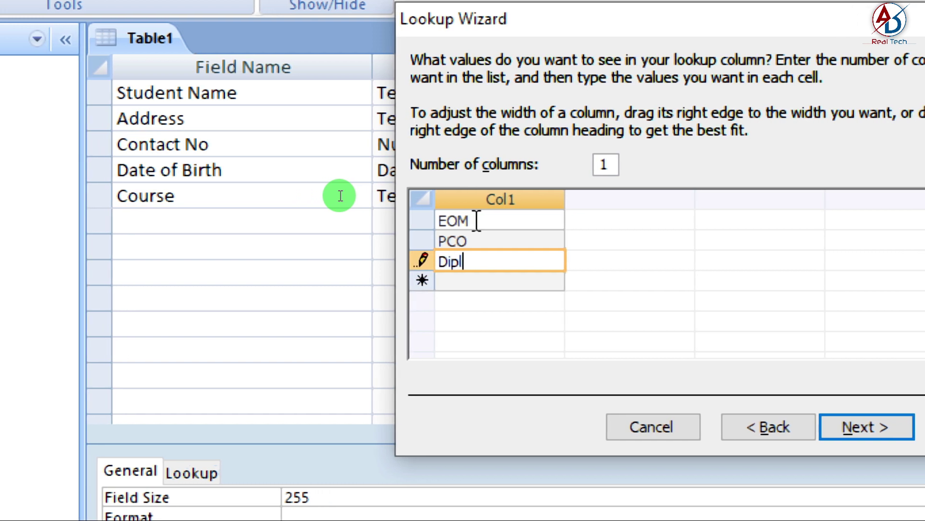
{"action": "type", "text": "oma "}
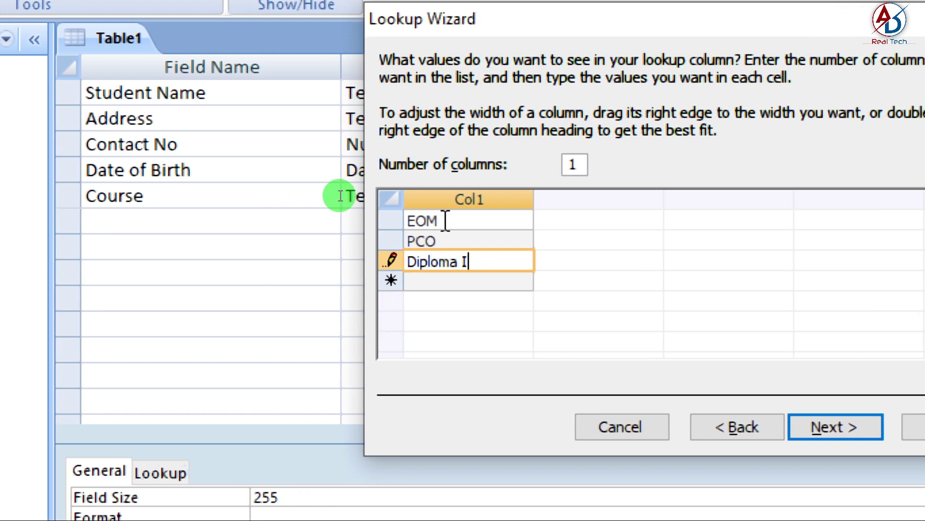
{"action": "type", "text": "in EOM"}
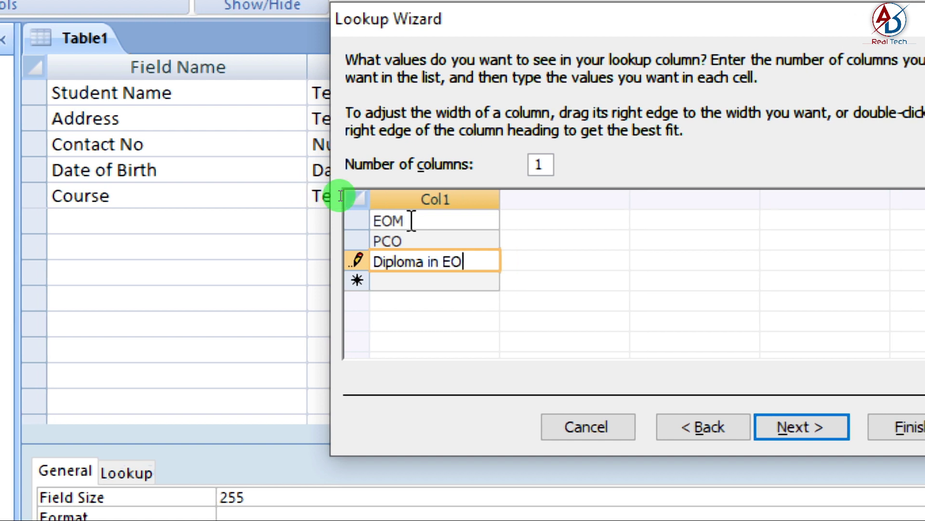
{"action": "key", "text": "Return"}
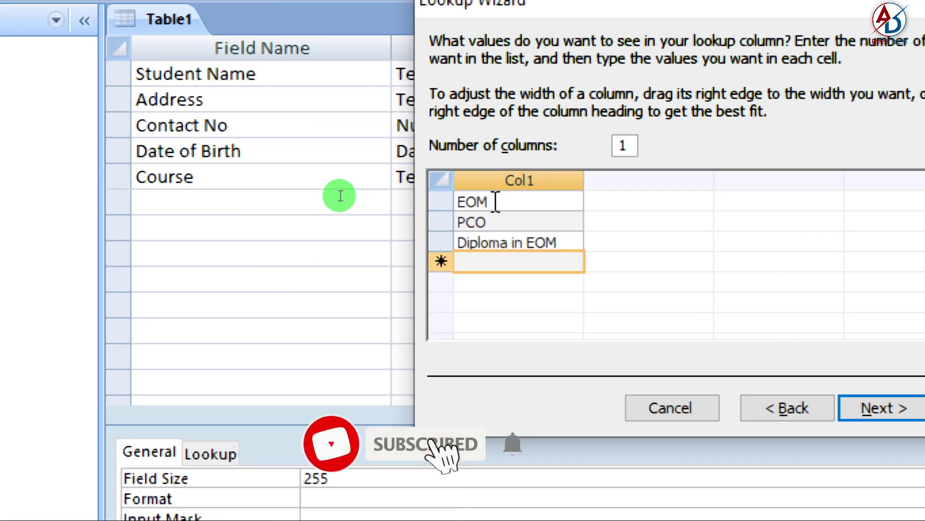
{"action": "type", "text": "Gra"}
{"action": "type", "text": "phic D"}
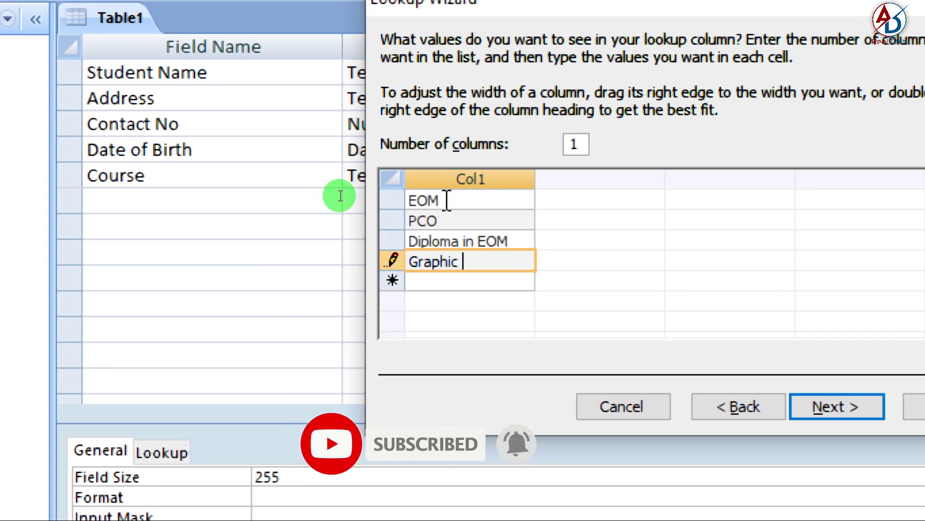
{"action": "type", "text": "esig"}
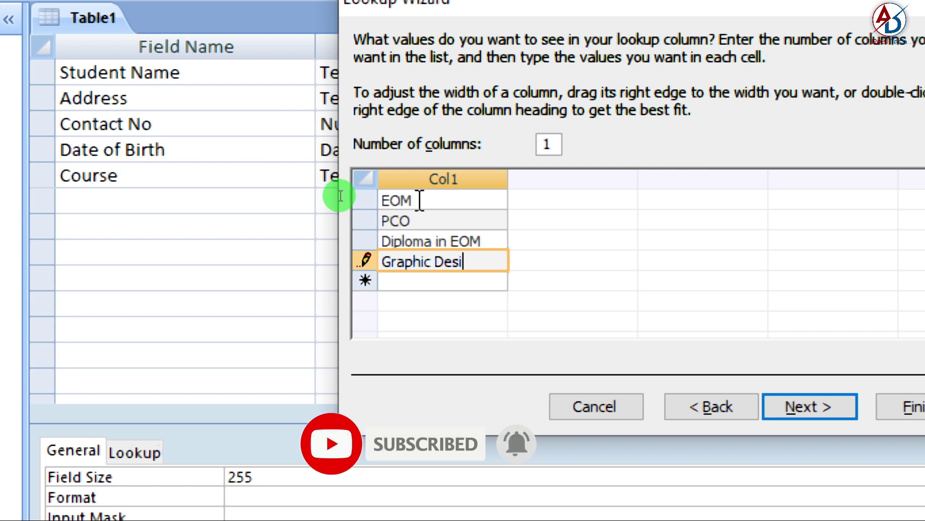
{"action": "type", "text": "ning"}
{"action": "key", "text": "Return"}
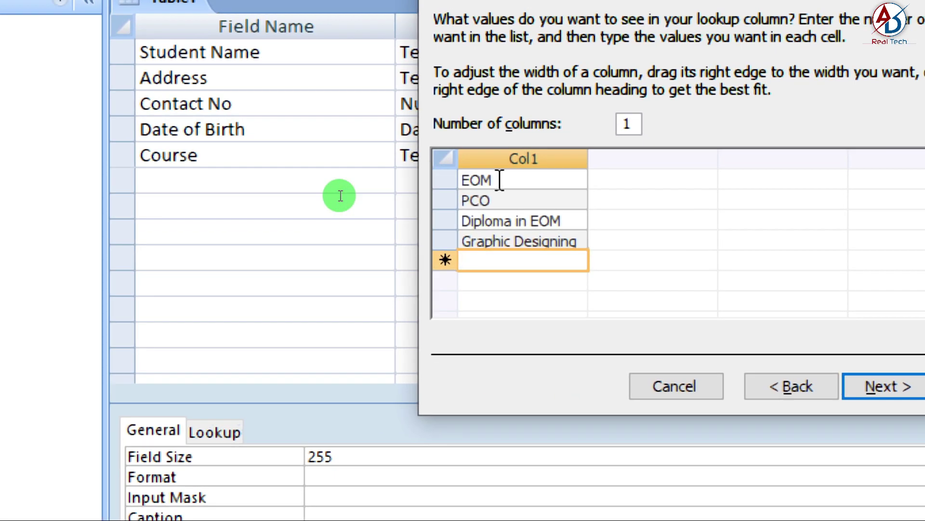
{"action": "type", "text": "Programming"}
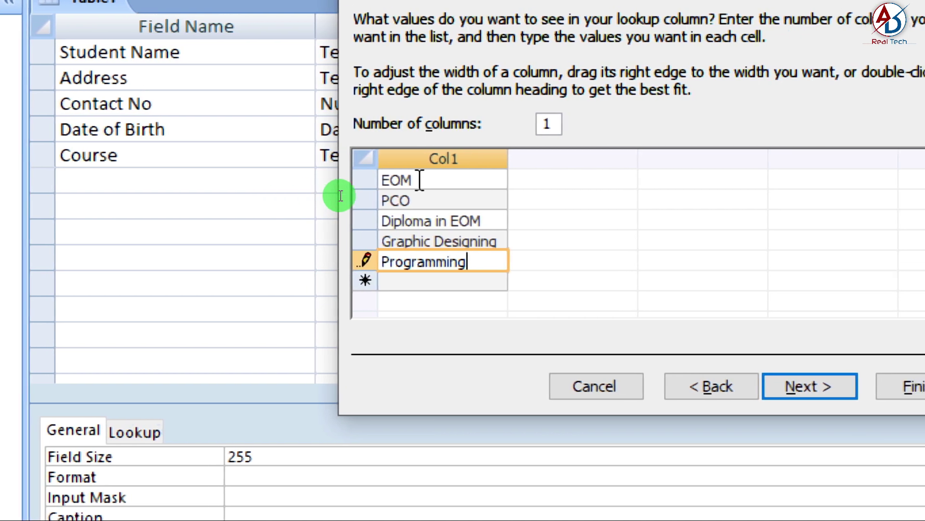
{"action": "key", "text": "Return"}
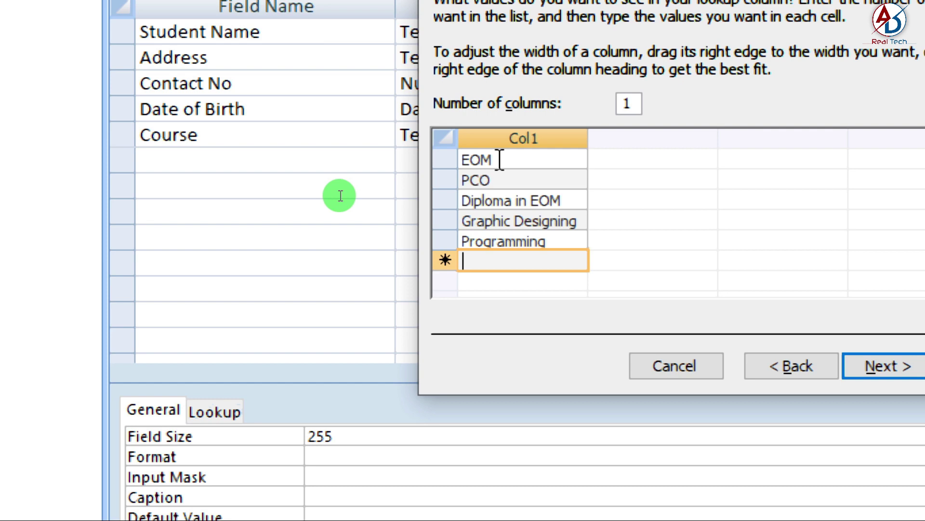
{"action": "type", "text": "Data "}
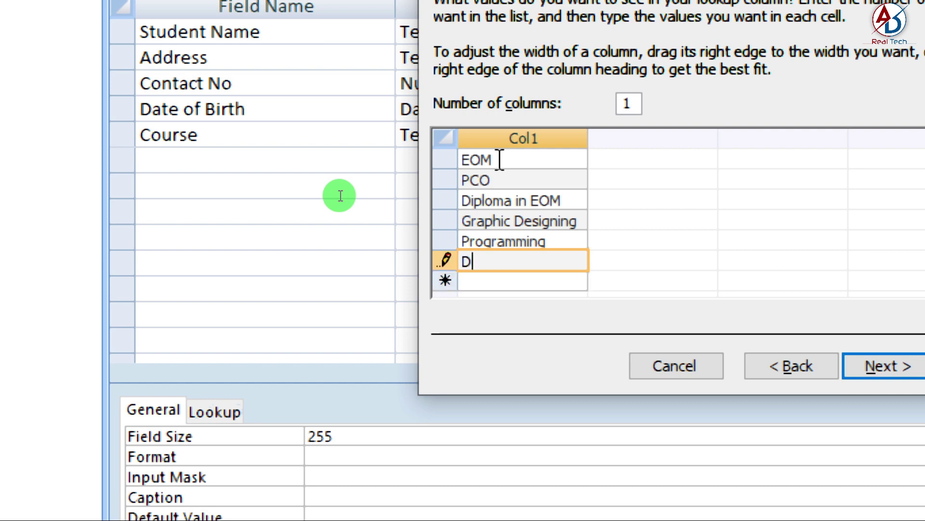
{"action": "type", "text": "Entry"}
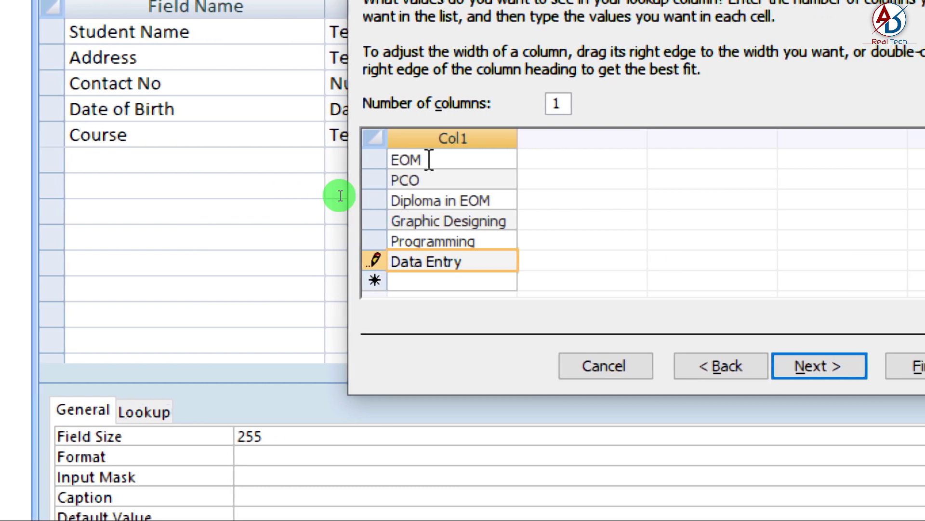
{"action": "key", "text": "Return"}
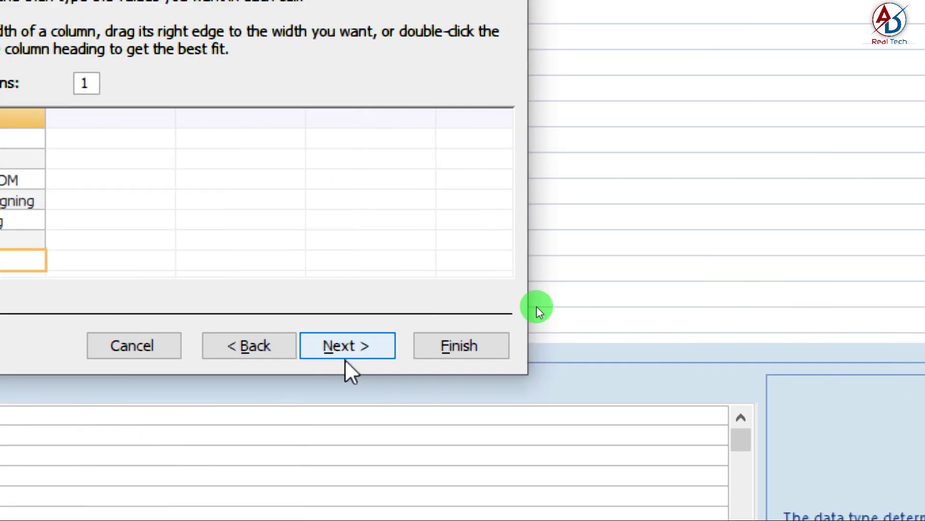
- Allow multiple values for the Course lookup and finish the wizard
{"action": "left_click", "coordinate": [897, 347]}
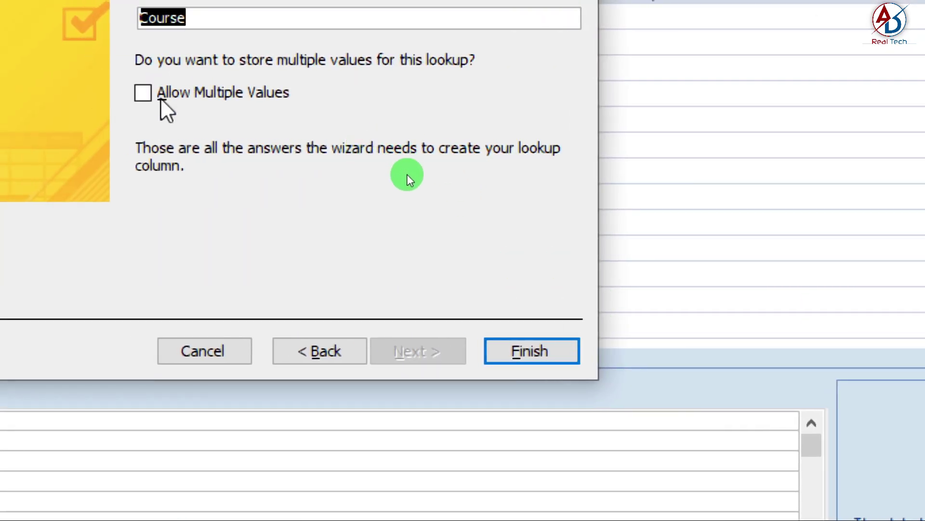
{"action": "left_click", "coordinate": [145, 92]}
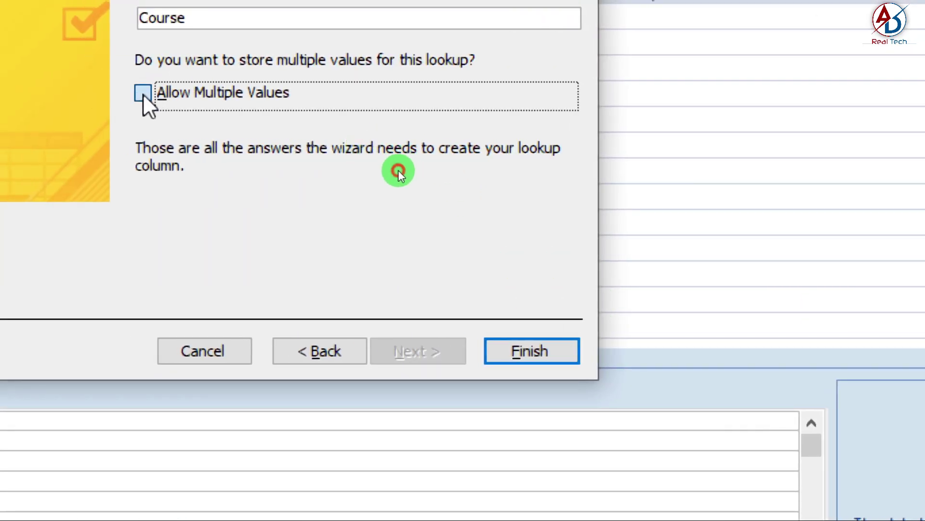
{"action": "left_click", "coordinate": [564, 348]}
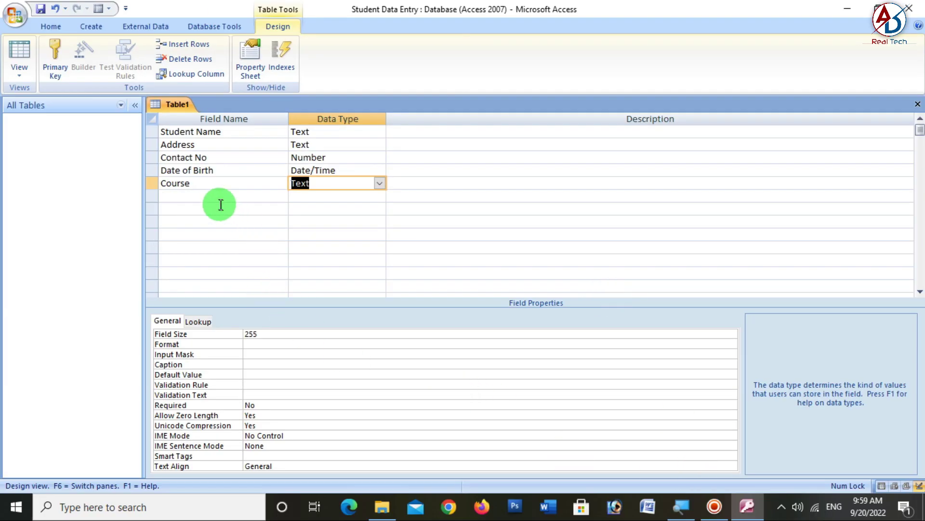
- Add Father' Name and Mother Name as Text fields below Course
{"action": "left_click", "coordinate": [212, 195]}
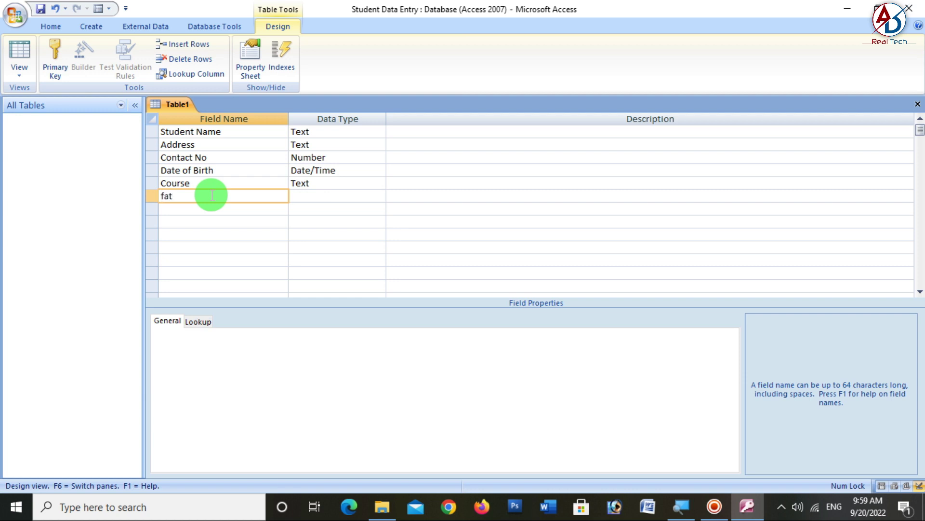
{"action": "type", "text": "Father "}
{"action": "type", "text": " Name"}
{"action": "key", "text": "Tab"}
{"action": "key", "text": "Tab"}
{"action": "key", "text": "Tab"}
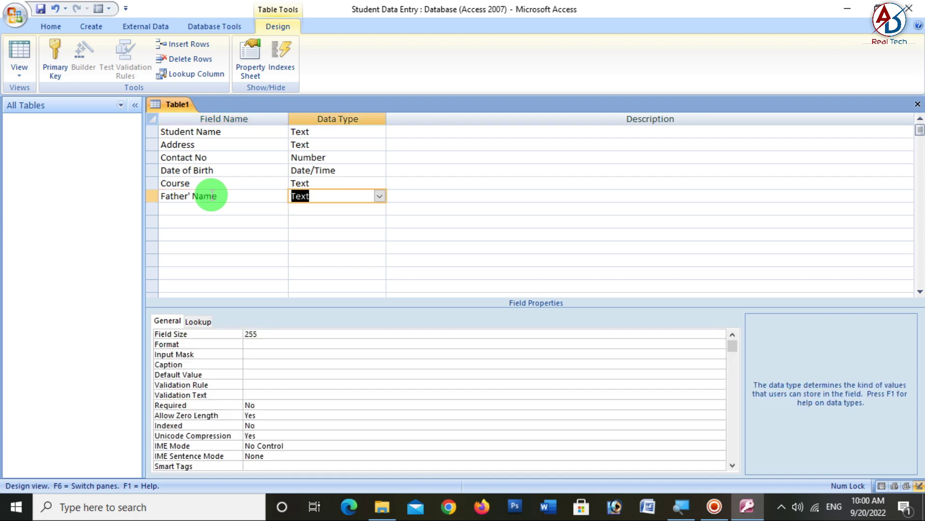
{"action": "type", "text": "MO"}
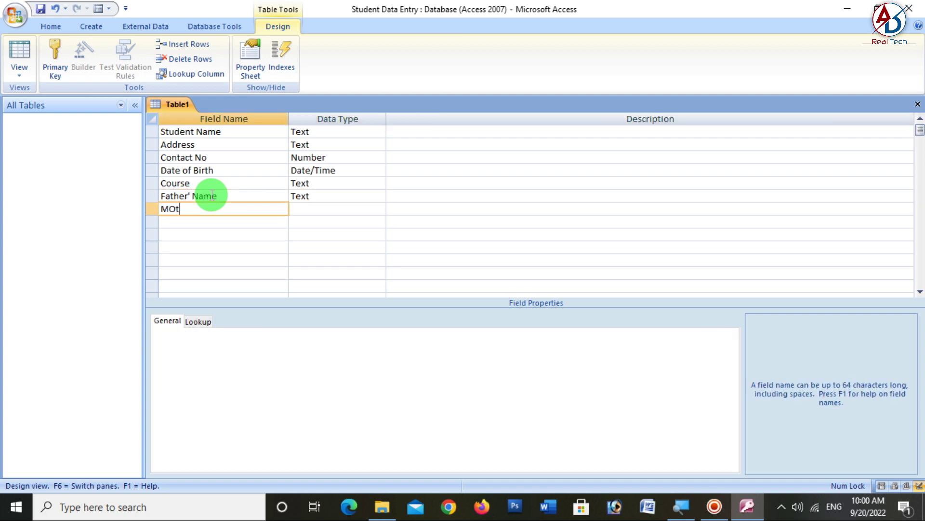
{"action": "type", "text": "t"}
{"action": "key", "text": "BackSpace"}
{"action": "key", "text": "BackSpace"}
{"action": "type", "text": "other Nma"}
{"action": "key", "text": "BackSpace"}
{"action": "key", "text": "BackSpace"}
{"action": "type", "text": "ame"}
{"action": "key", "text": "Tab"}
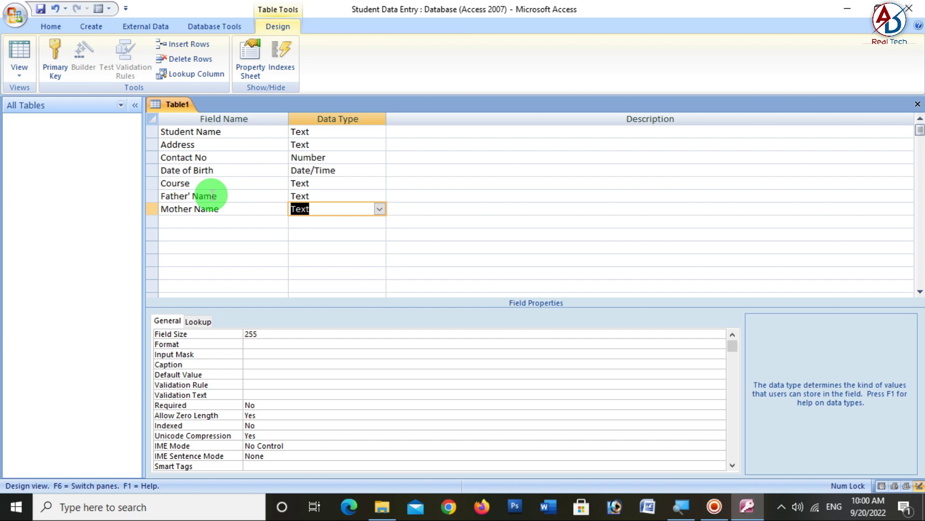
{"action": "key", "text": "Tab"}
- Add a Photo field with the Attachment data type
{"action": "key", "text": "Tab"}
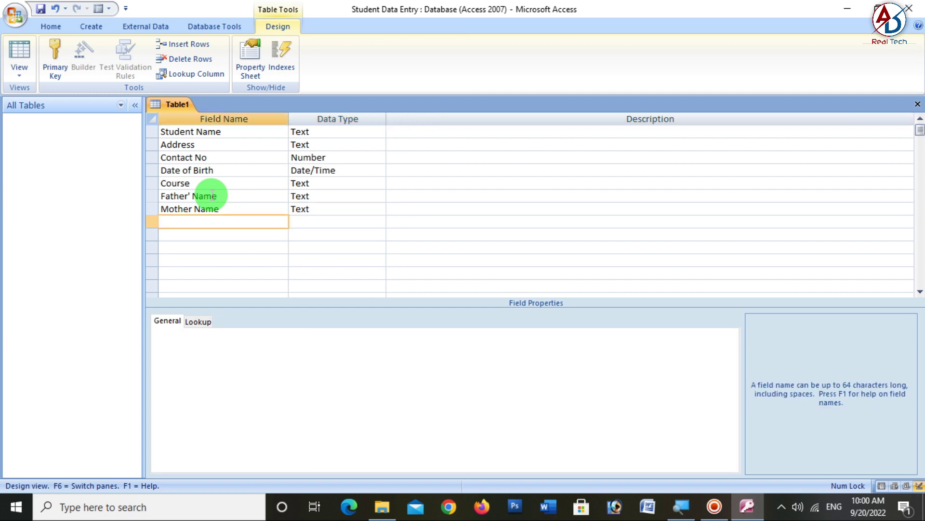
{"action": "type", "text": "Photo"}
{"action": "key", "text": "Tab"}
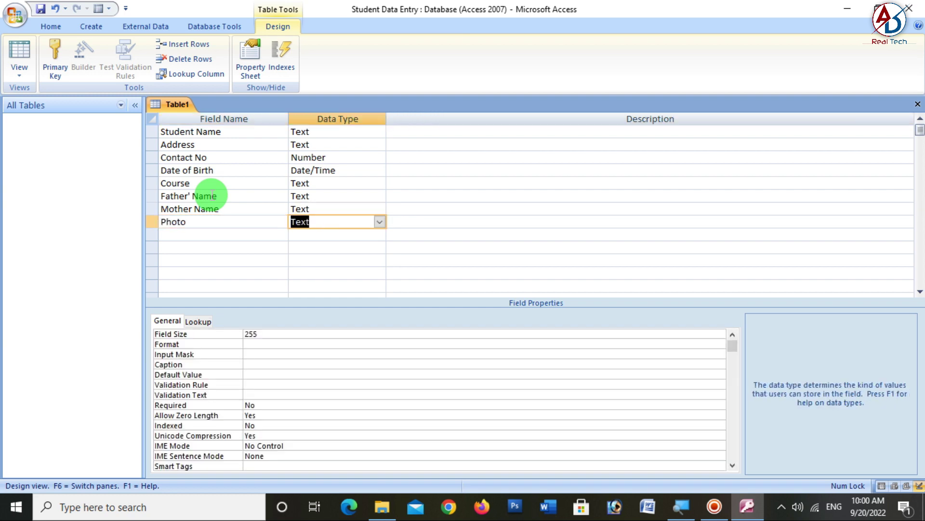
{"action": "type", "text": "attachmen"}
{"action": "key", "text": "Tab"}
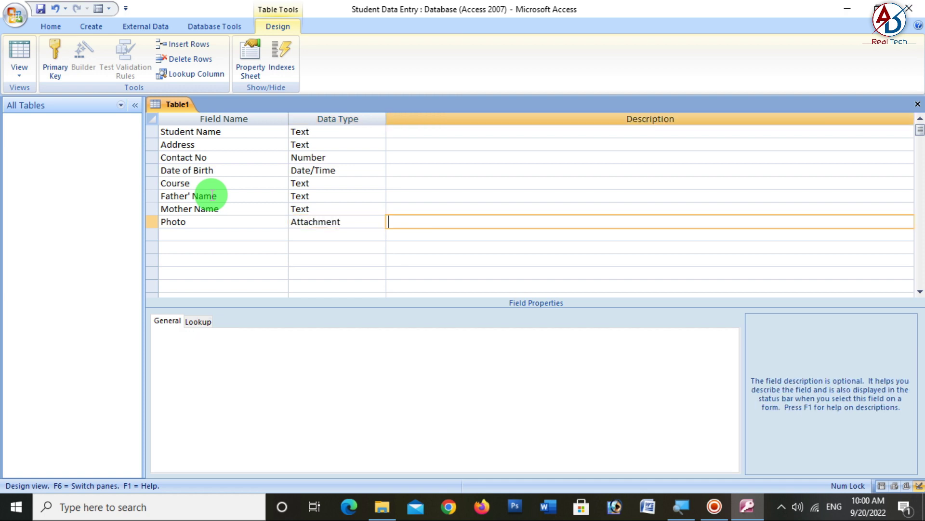
{"action": "left_click", "coordinate": [351, 223]}
{"action": "left_click", "coordinate": [380, 221]}
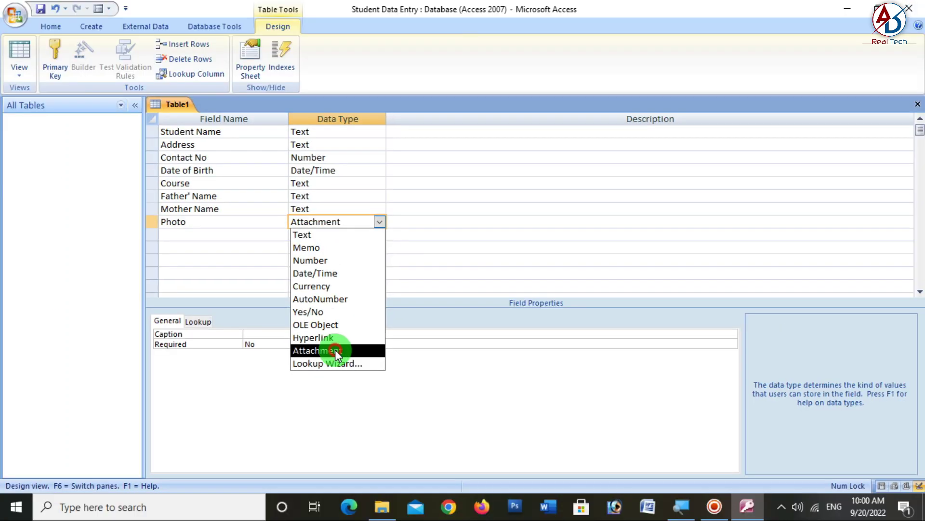
{"action": "left_click", "coordinate": [335, 350]}
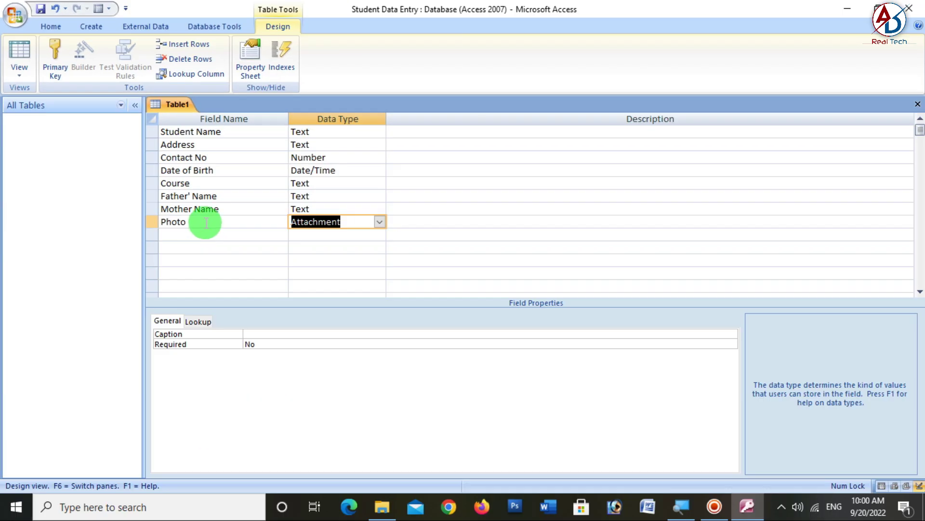
- Try making Photo the primary key and dismiss the resulting error
{"action": "left_click", "coordinate": [207, 222]}
{"action": "left_click", "coordinate": [48, 72]}
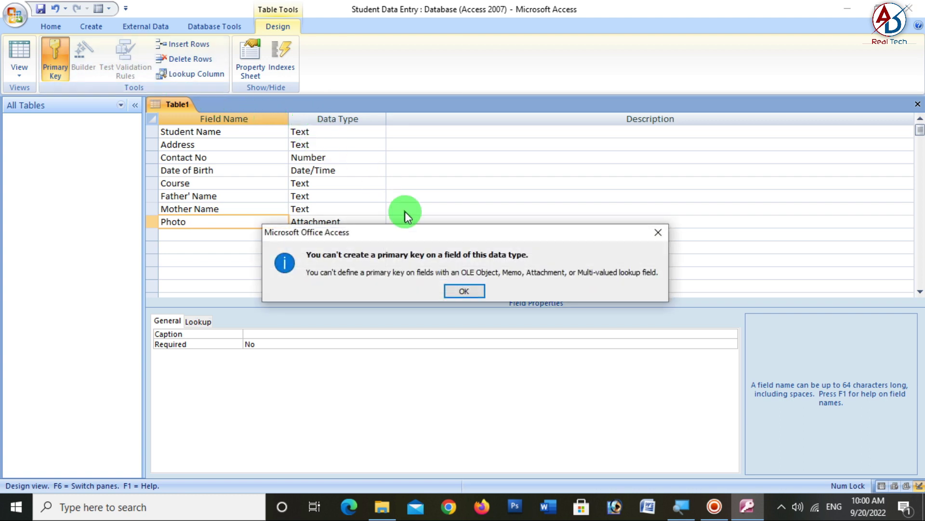
{"action": "left_click", "coordinate": [464, 291]}
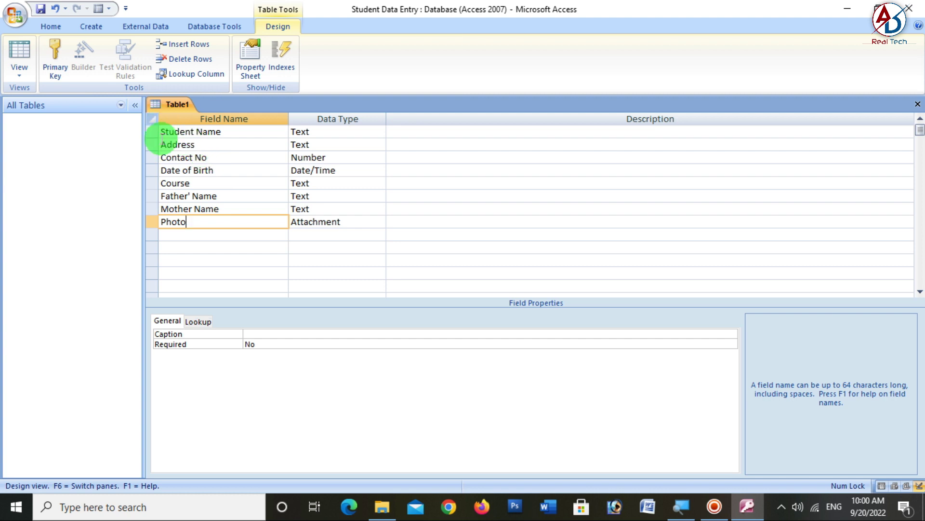
- Insert a Student ID AutoNumber field above Student Name
{"action": "left_click", "coordinate": [149, 131]}
{"action": "right_click", "coordinate": [149, 132]}
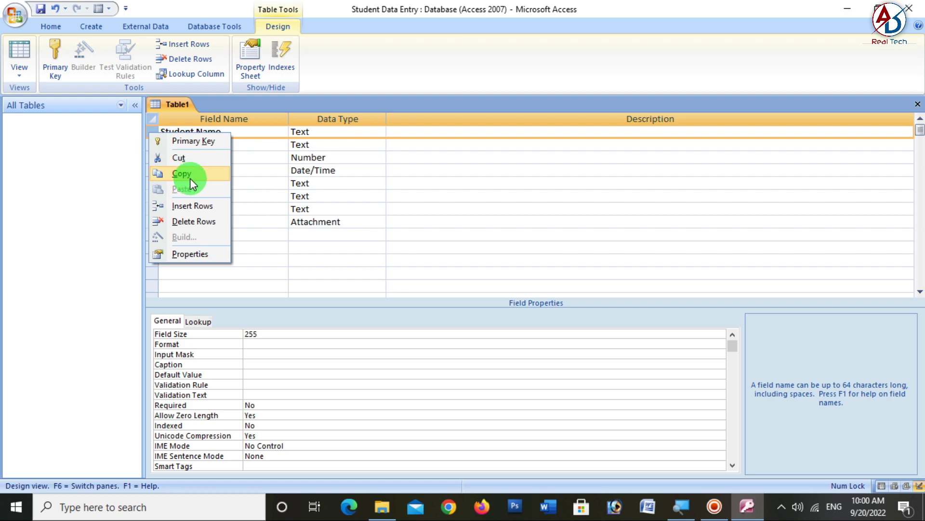
{"action": "left_click", "coordinate": [202, 206]}
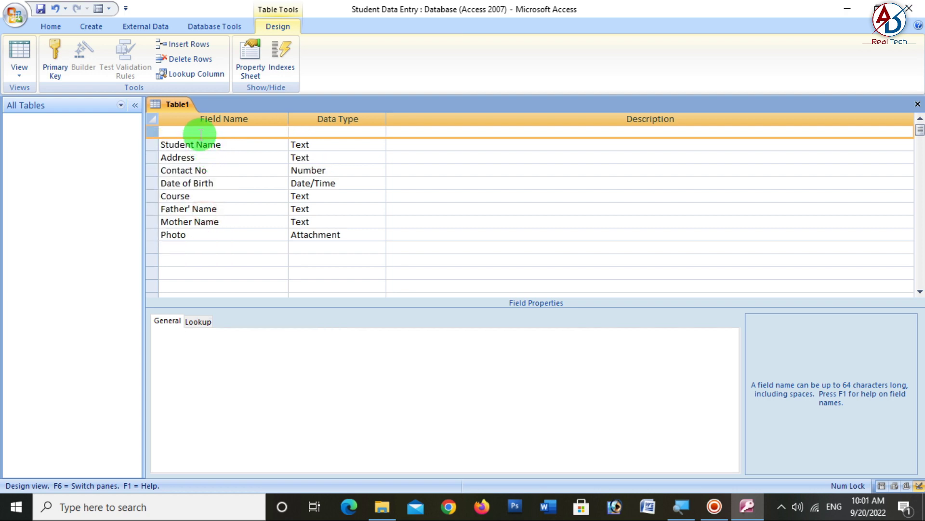
{"action": "left_click", "coordinate": [200, 132]}
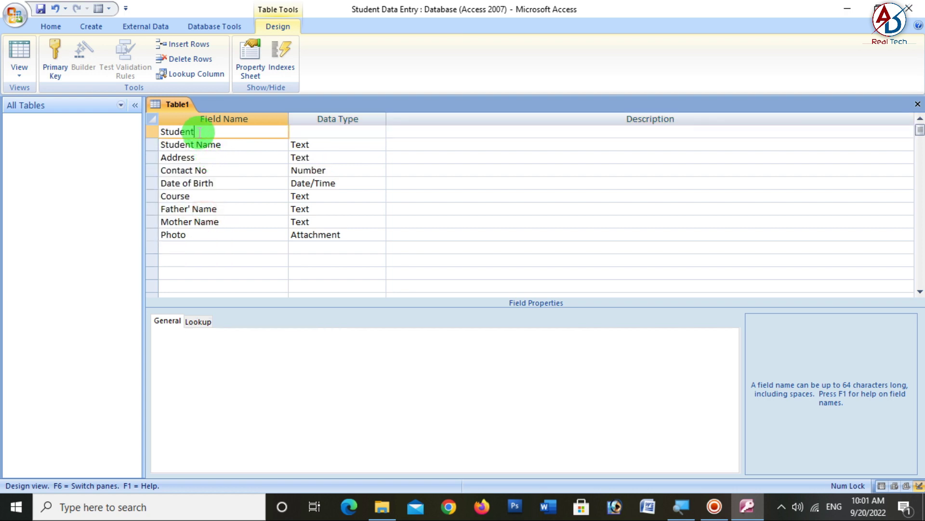
{"action": "key", "text": "Tab"}
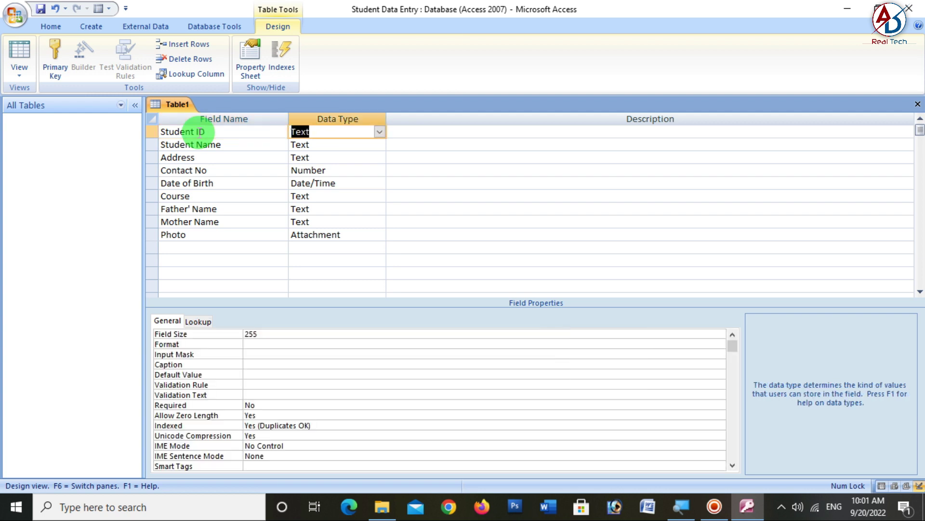
{"action": "type", "text": "autoNumber"}
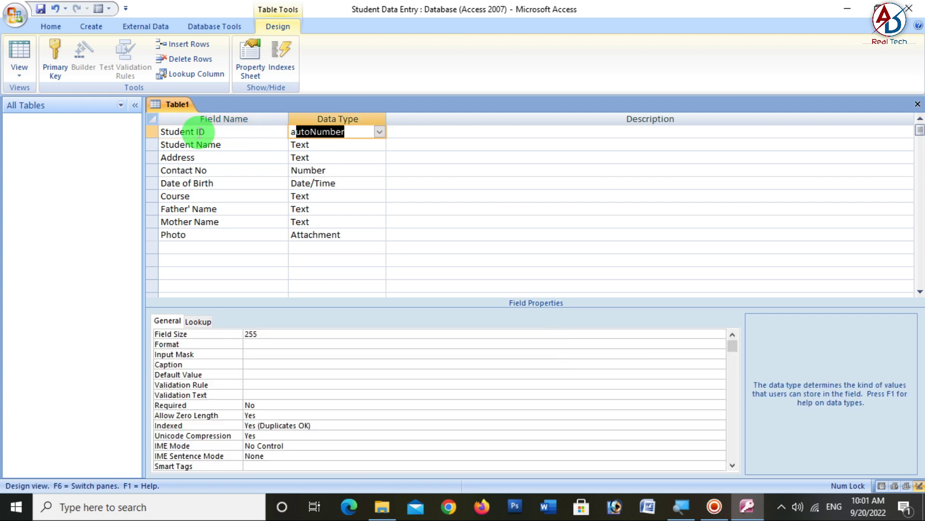
{"action": "key", "text": "Tab"}
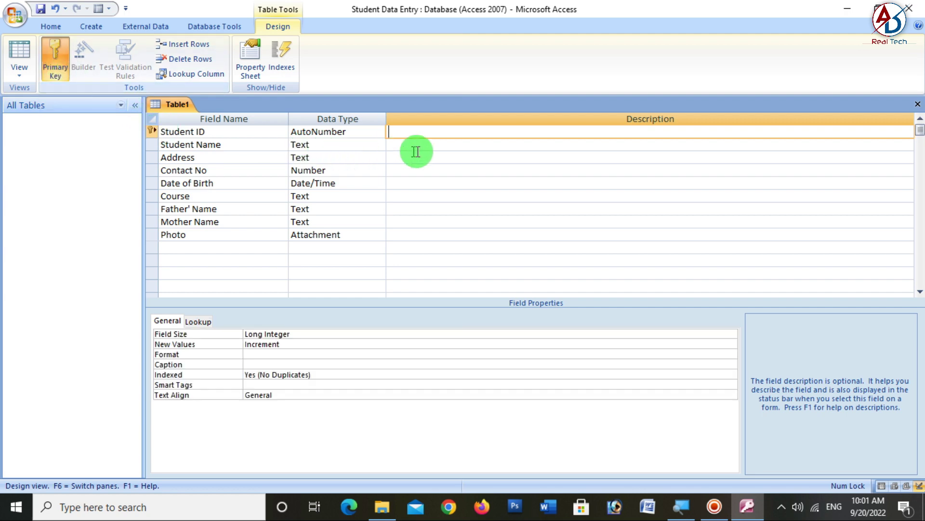
- Close the design and save the table as Student
{"action": "left_click", "coordinate": [917, 105]}
{"action": "left_click", "coordinate": [423, 288]}
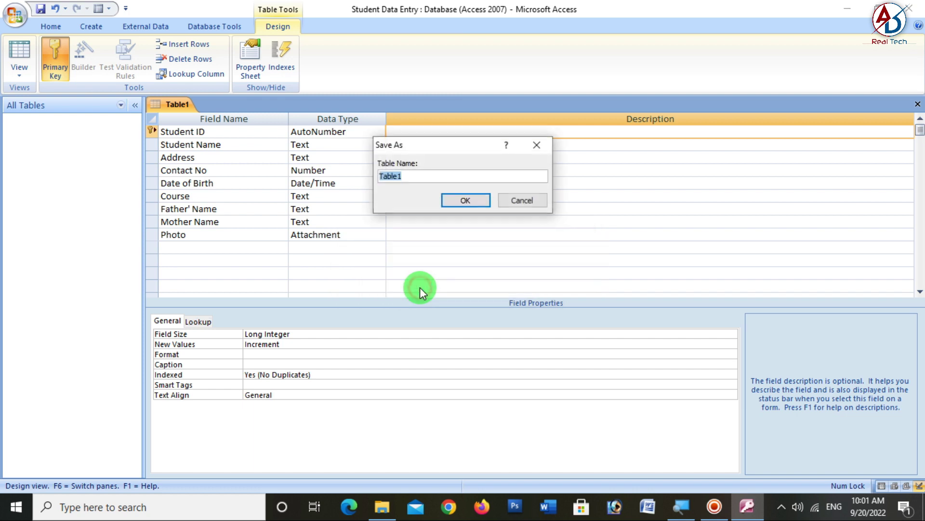
{"action": "type", "text": "Student"}
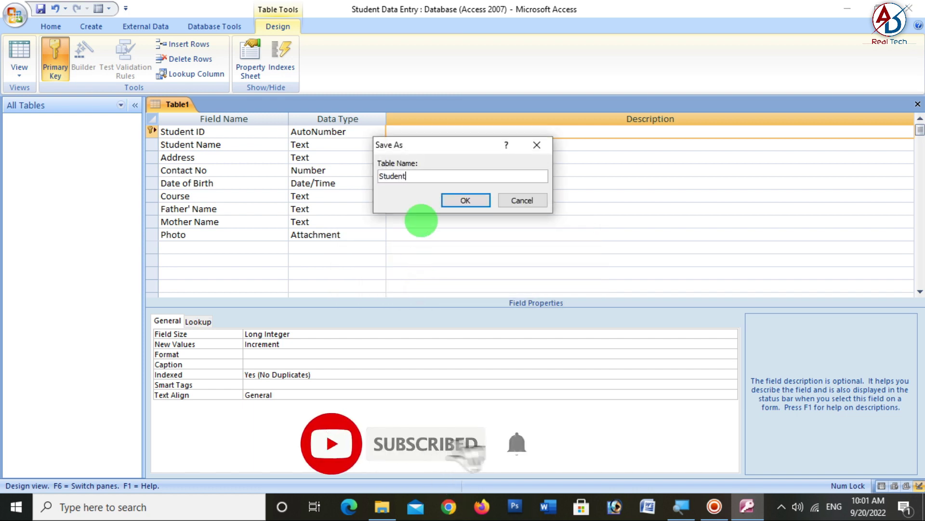
{"action": "left_click", "coordinate": [464, 201]}
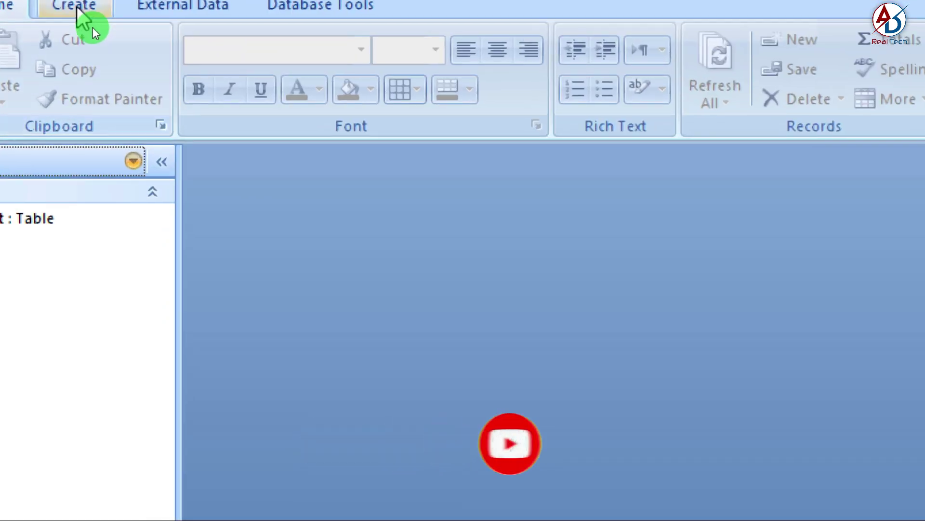
- Start the Form Wizard on the Student table and add all its fields, Student ID through Photo
{"action": "left_click", "coordinate": [91, 27]}
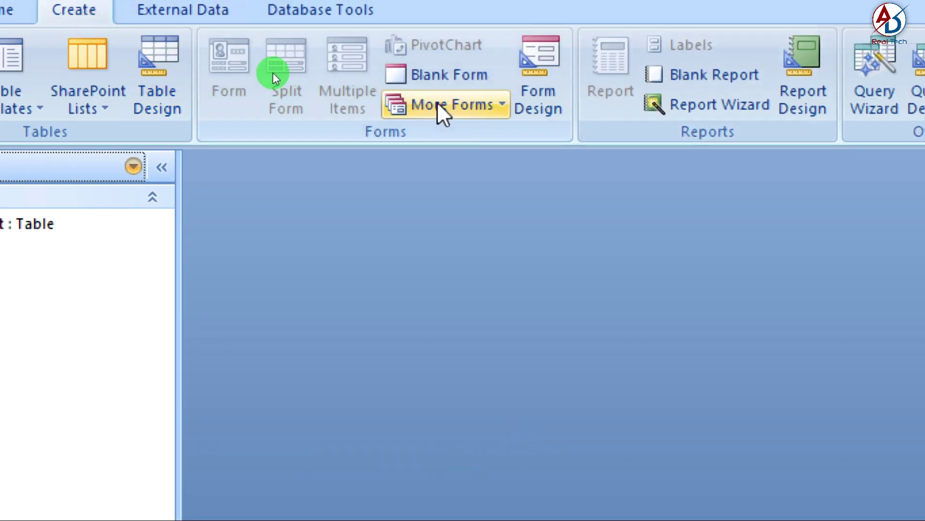
{"action": "left_click", "coordinate": [439, 105]}
{"action": "left_click", "coordinate": [467, 166]}
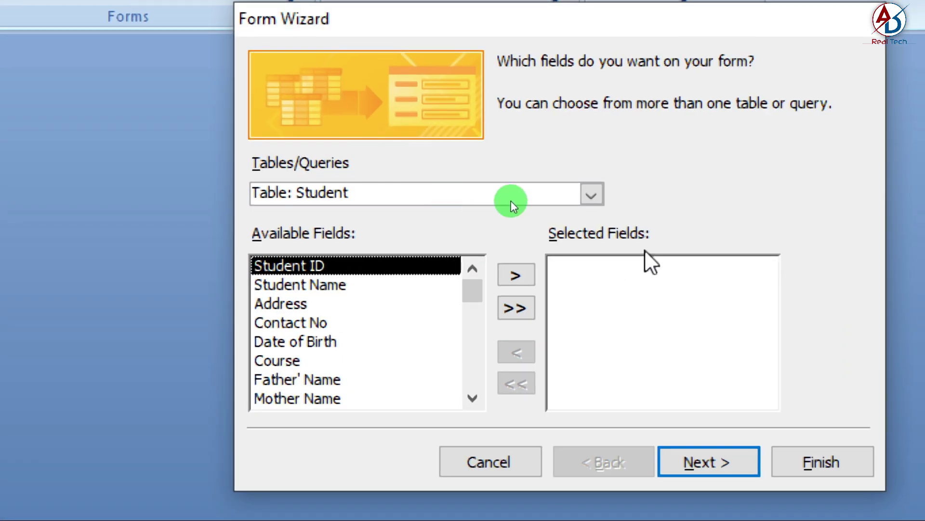
{"action": "left_click", "coordinate": [479, 176]}
{"action": "left_click", "coordinate": [547, 217]}
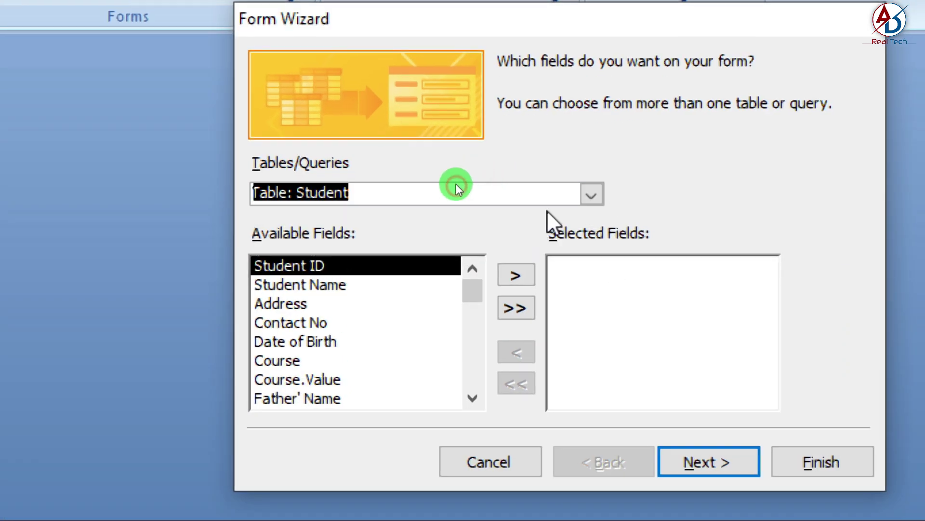
{"action": "left_click", "coordinate": [511, 275]}
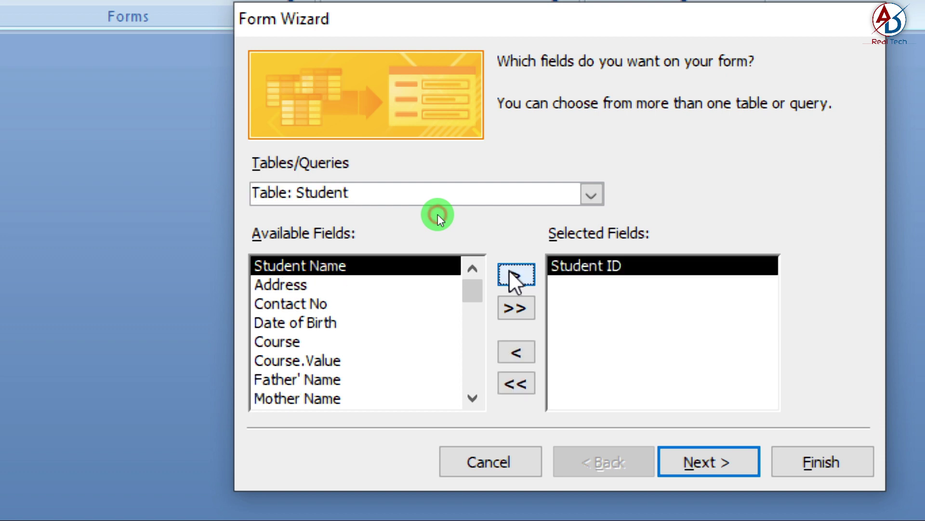
{"action": "left_click", "coordinate": [511, 275]}
{"action": "left_click", "coordinate": [511, 275]}
{"action": "left_click", "coordinate": [511, 275]}
{"action": "left_click", "coordinate": [511, 275]}
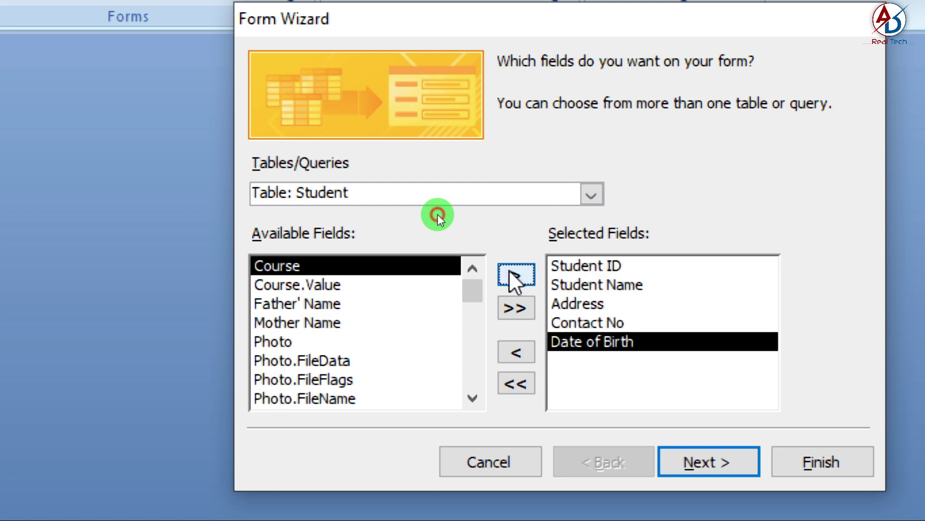
{"action": "left_click", "coordinate": [511, 274]}
{"action": "left_click", "coordinate": [511, 275]}
{"action": "left_click", "coordinate": [511, 275]}
{"action": "left_click", "coordinate": [511, 275]}
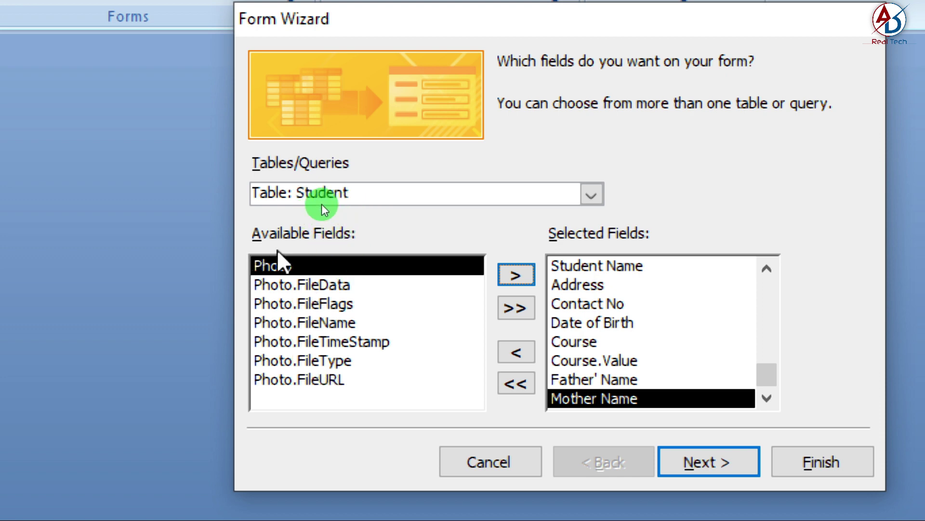
{"action": "left_click", "coordinate": [512, 275]}
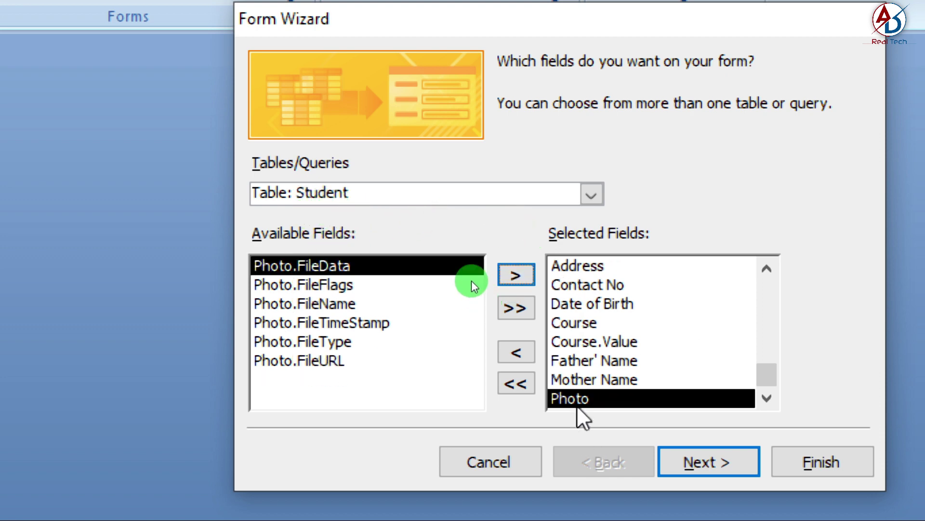
- Keep the Columnar layout, pick the Metro style, and finish opening the form in Design view
{"action": "left_click", "coordinate": [721, 460]}
{"action": "left_click", "coordinate": [722, 461]}
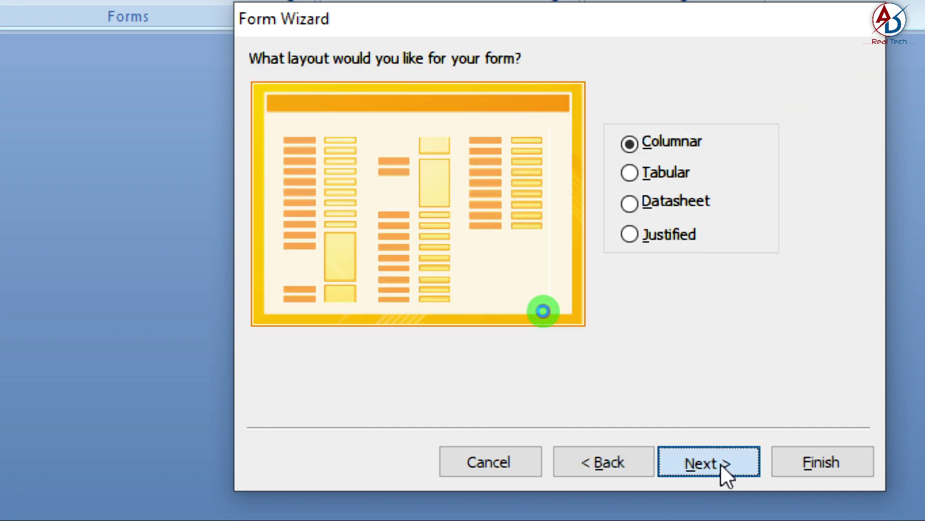
{"action": "left_click", "coordinate": [599, 322]}
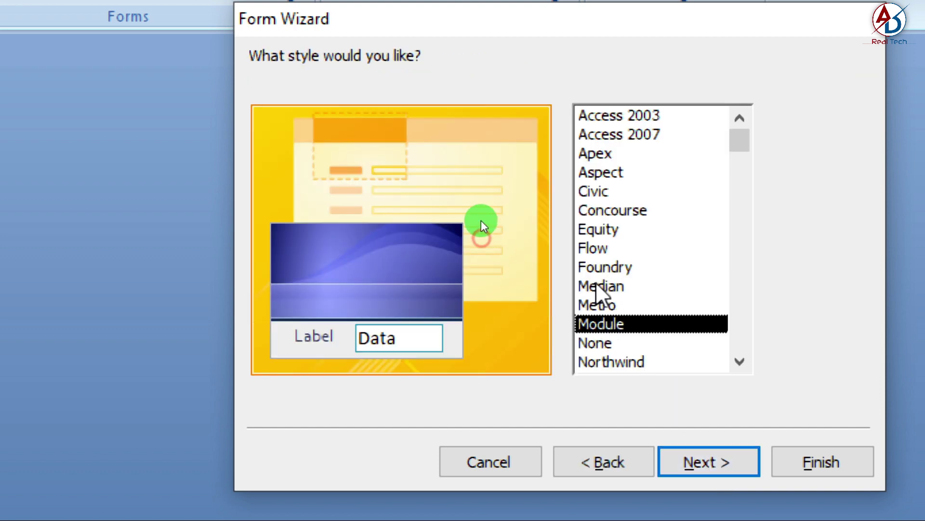
{"action": "left_click", "coordinate": [594, 288]}
{"action": "left_click", "coordinate": [600, 308]}
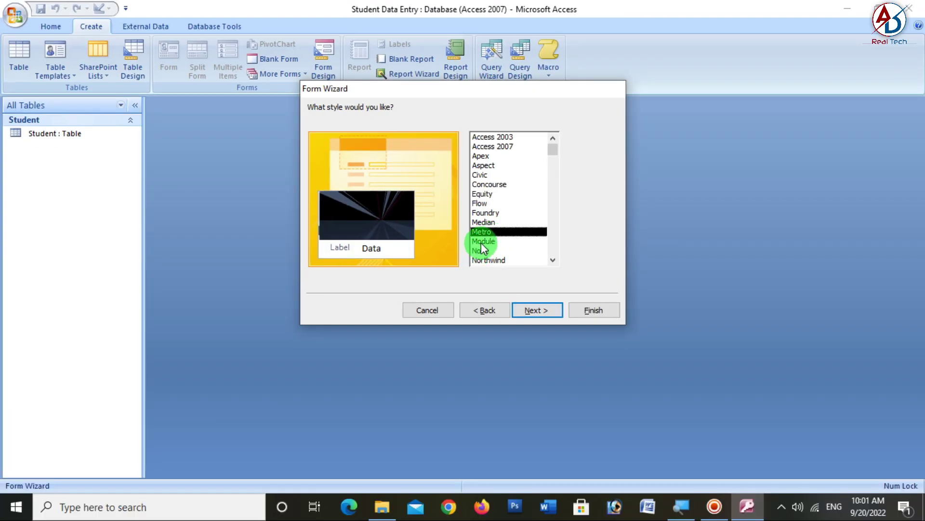
{"action": "left_click", "coordinate": [481, 241]}
{"action": "left_click", "coordinate": [486, 233]}
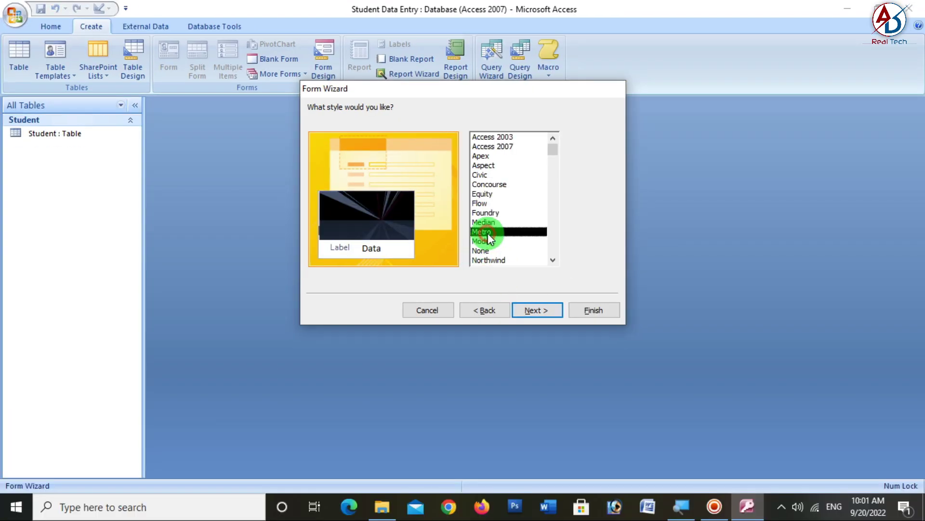
{"action": "left_click", "coordinate": [542, 317]}
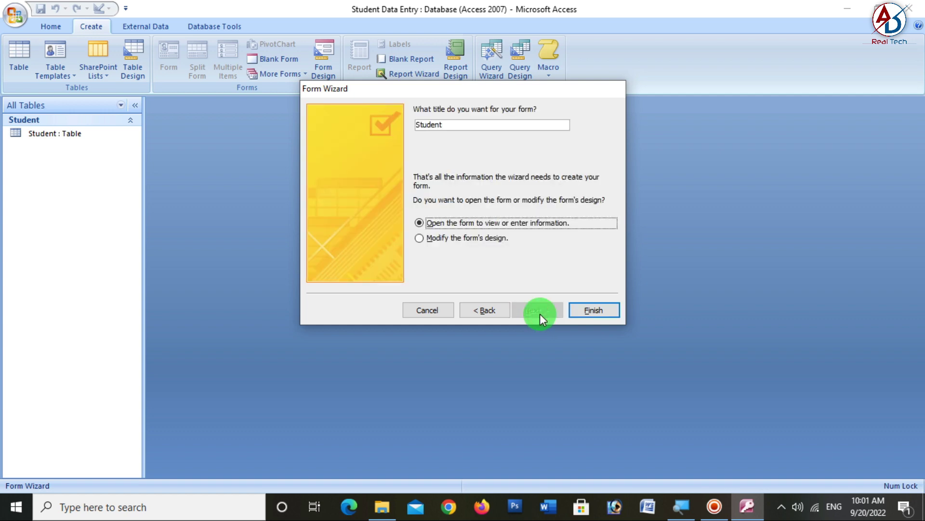
{"action": "left_click", "coordinate": [439, 241]}
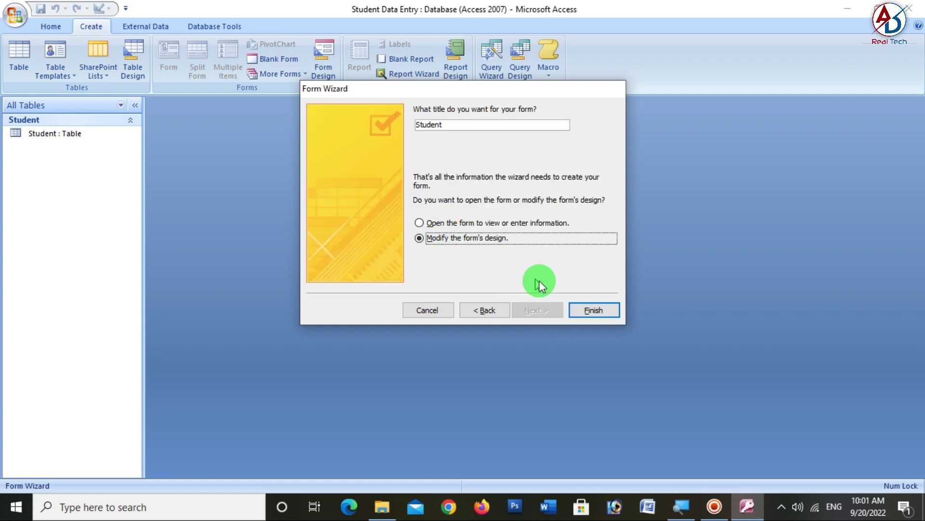
{"action": "left_click", "coordinate": [588, 309]}
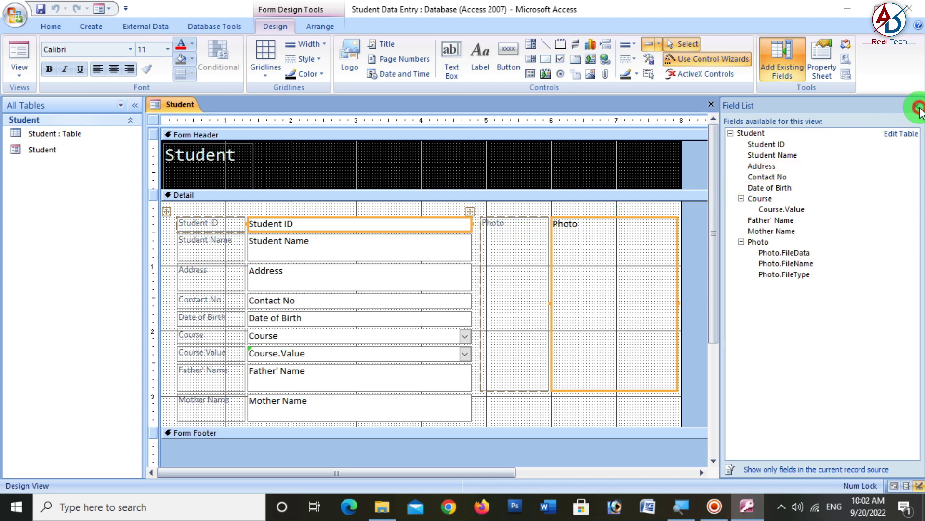
- Close the Field List, then move the title toward the header centre and shorten its label
{"action": "key", "text": "super"}
{"action": "key", "text": "Escape"}
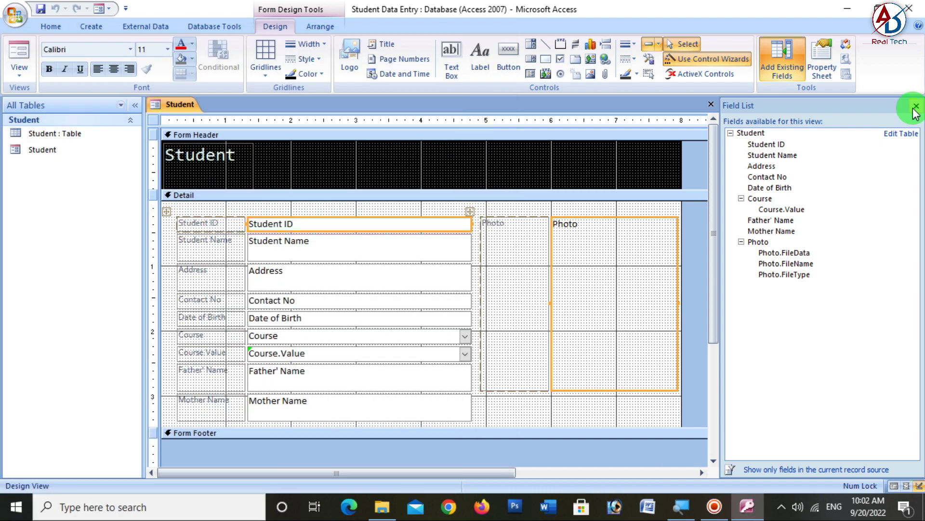
{"action": "left_click", "coordinate": [916, 106]}
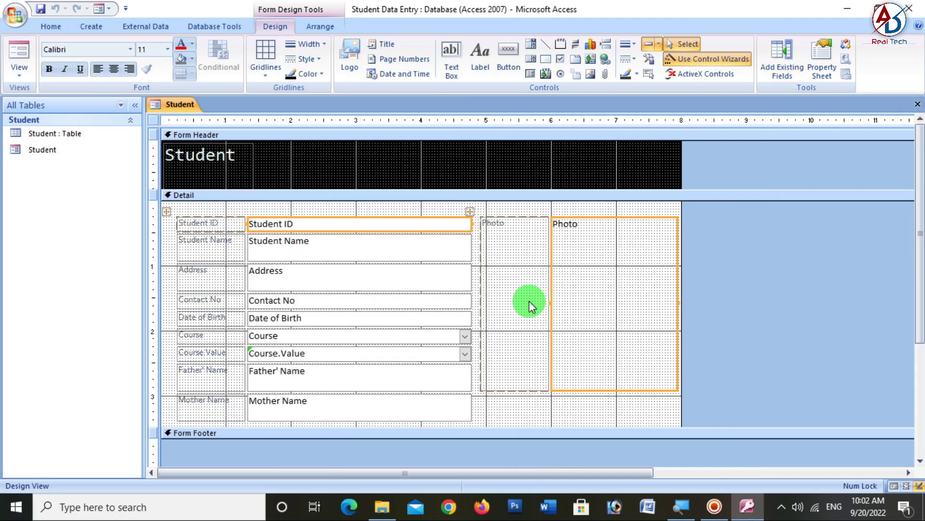
{"action": "key", "text": "super"}
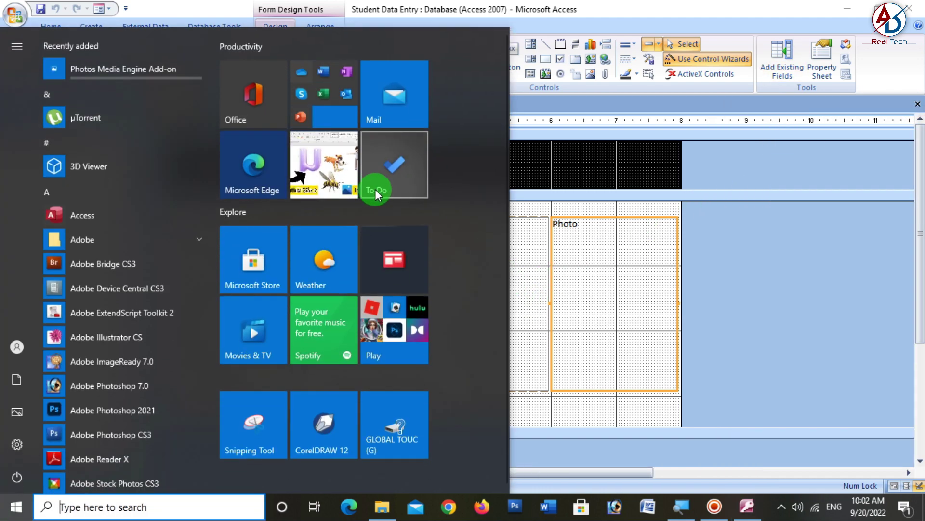
{"action": "key", "text": "Escape"}
{"action": "left_click_drag", "start_coordinate": [256, 164], "coordinate": [415, 146]}
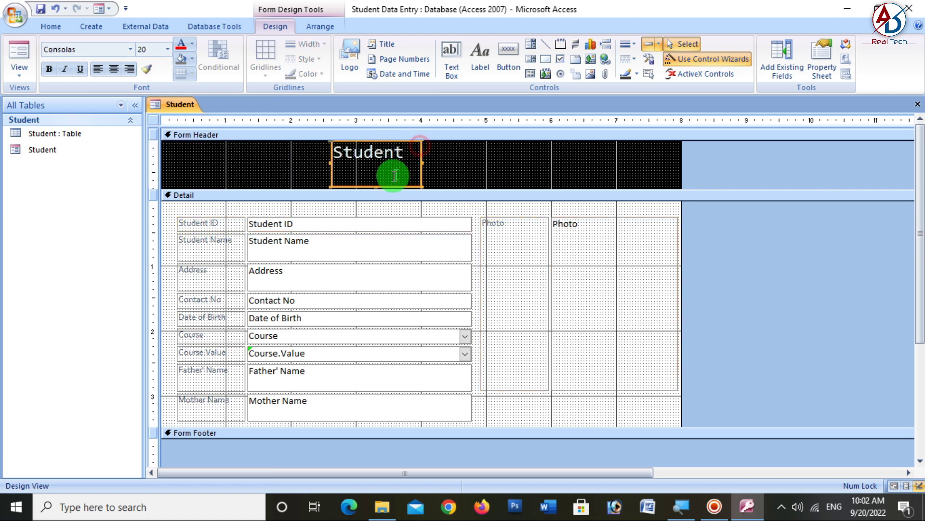
{"action": "left_click_drag", "start_coordinate": [376, 184], "coordinate": [376, 169]}
- Change the title to 'Student Data Entry Form', shrink the header band, and underline the title
{"action": "left_click", "coordinate": [420, 150]}
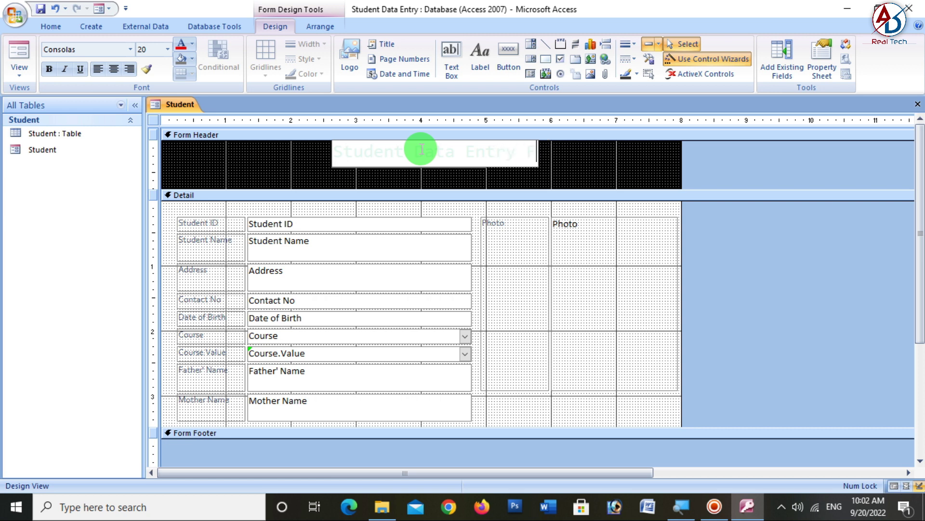
{"action": "type", "text": "rm"}
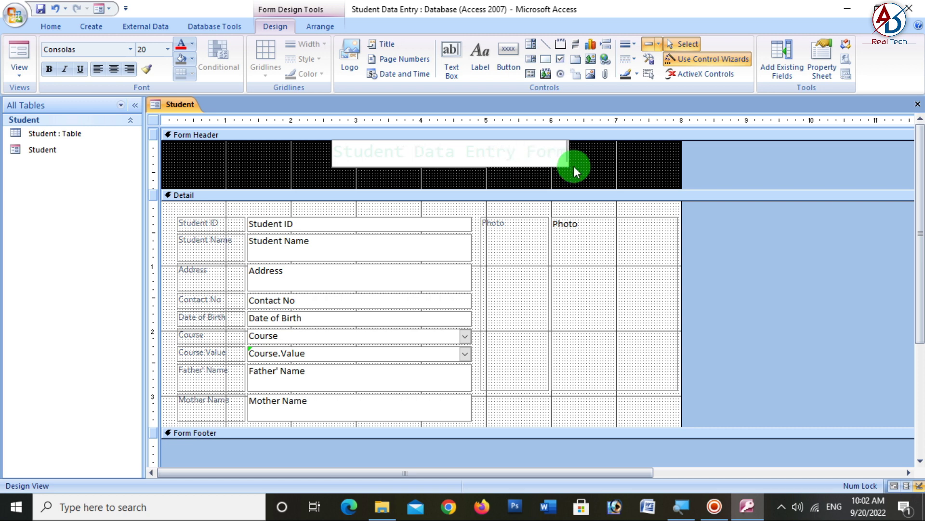
{"action": "left_click", "coordinate": [574, 165]}
{"action": "left_click_drag", "start_coordinate": [455, 191], "coordinate": [449, 167]}
{"action": "left_click_drag", "start_coordinate": [331, 152], "coordinate": [309, 153]}
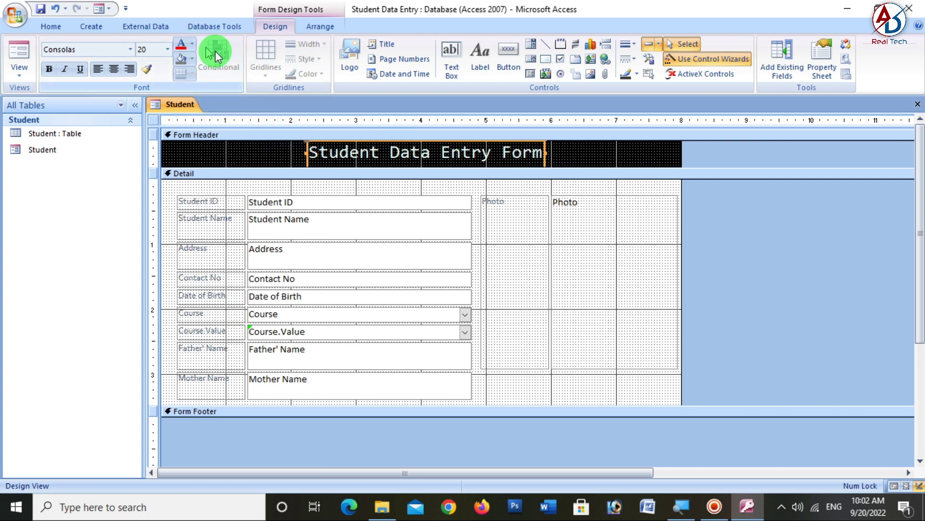
{"action": "left_click", "coordinate": [81, 68]}
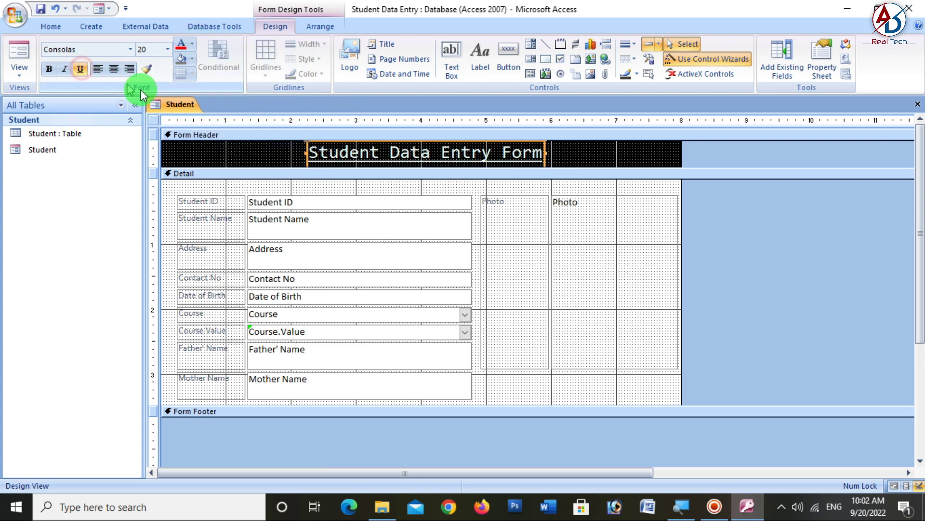
{"action": "left_click", "coordinate": [258, 156]}
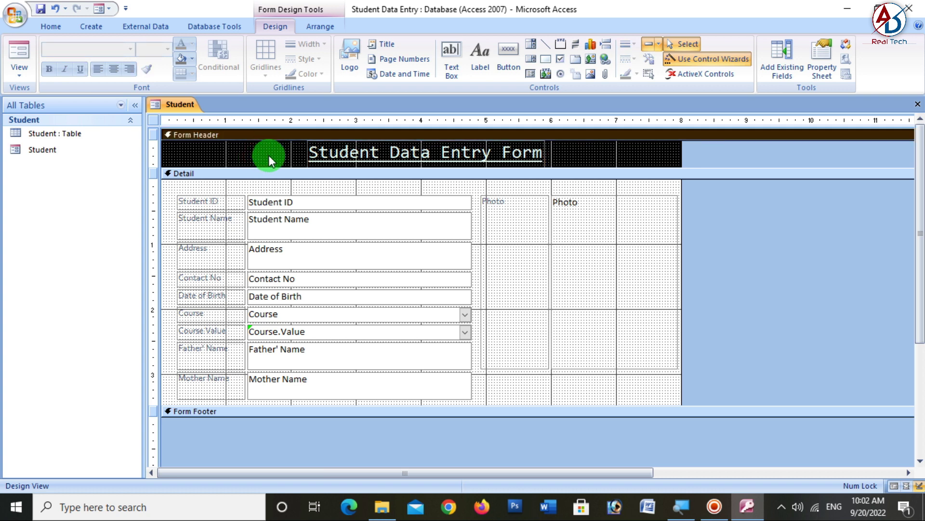
{"action": "right_click", "coordinate": [267, 147]}
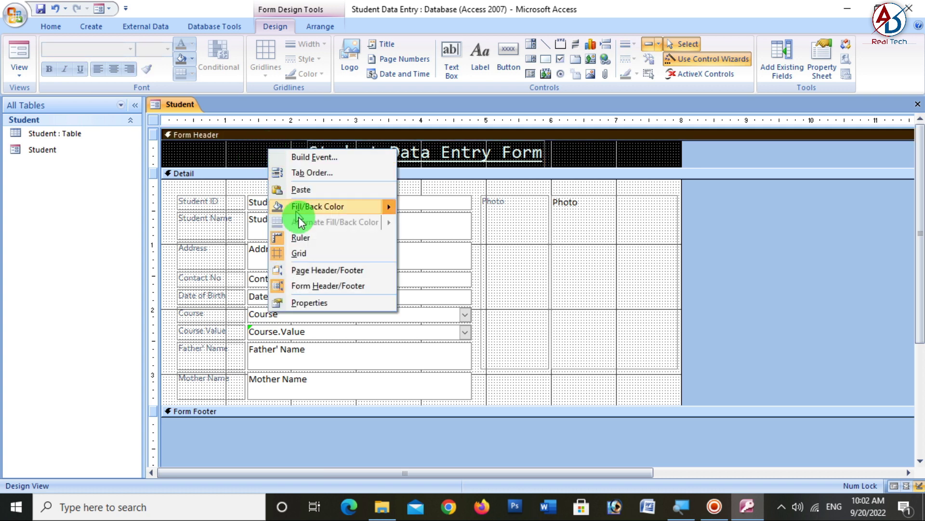
{"action": "left_click", "coordinate": [399, 229]}
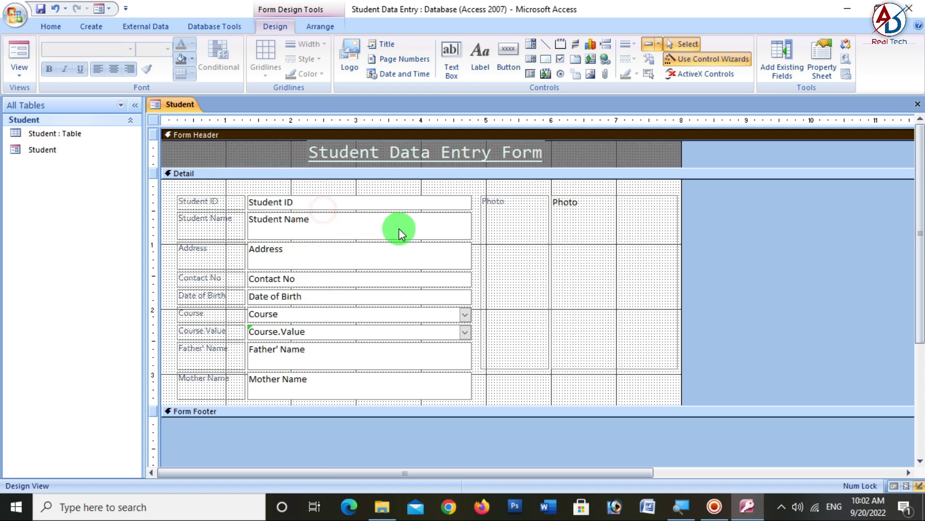
{"action": "right_click", "coordinate": [256, 151]}
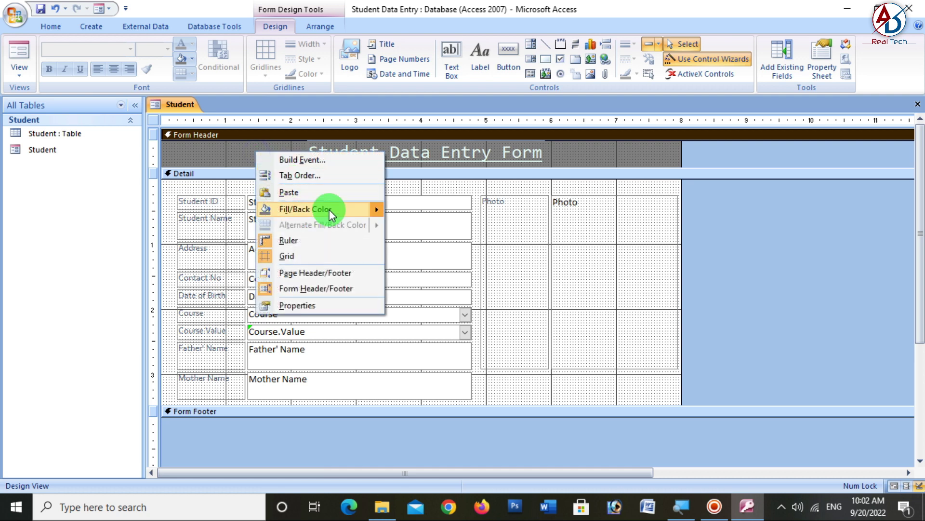
{"action": "mouse_move", "coordinate": [381, 209]}
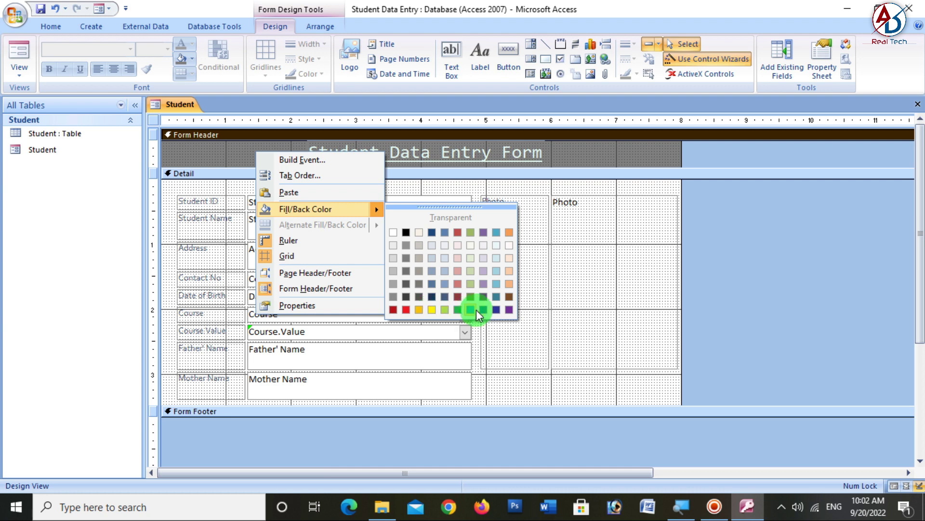
{"action": "left_click", "coordinate": [496, 309]}
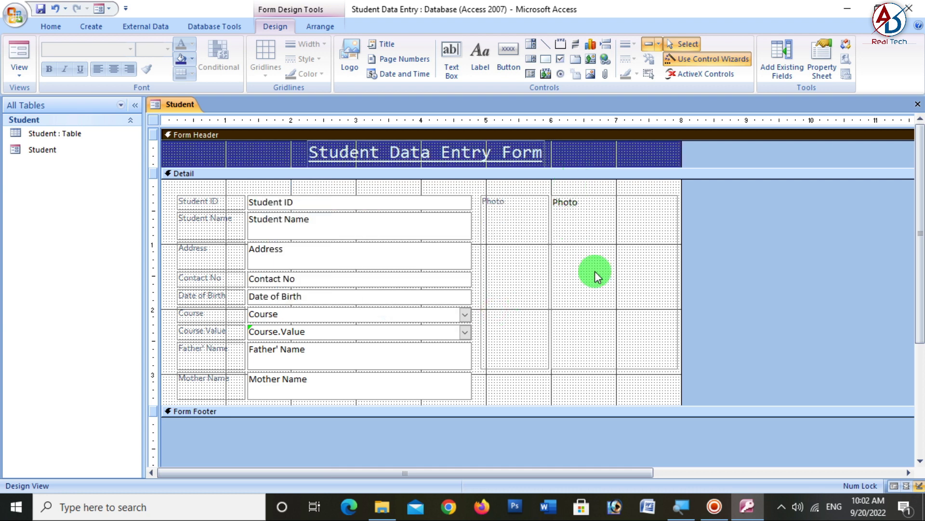
{"action": "left_click", "coordinate": [19, 65]}
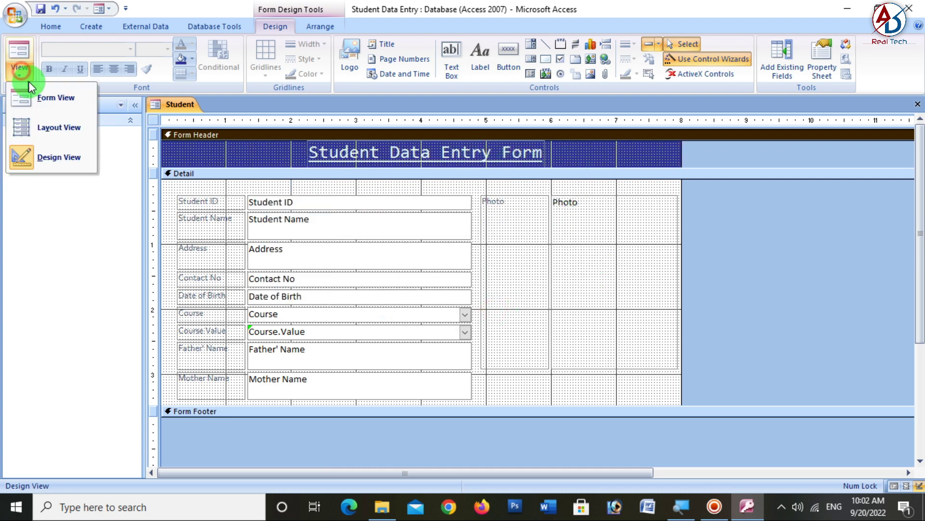
{"action": "left_click", "coordinate": [72, 98]}
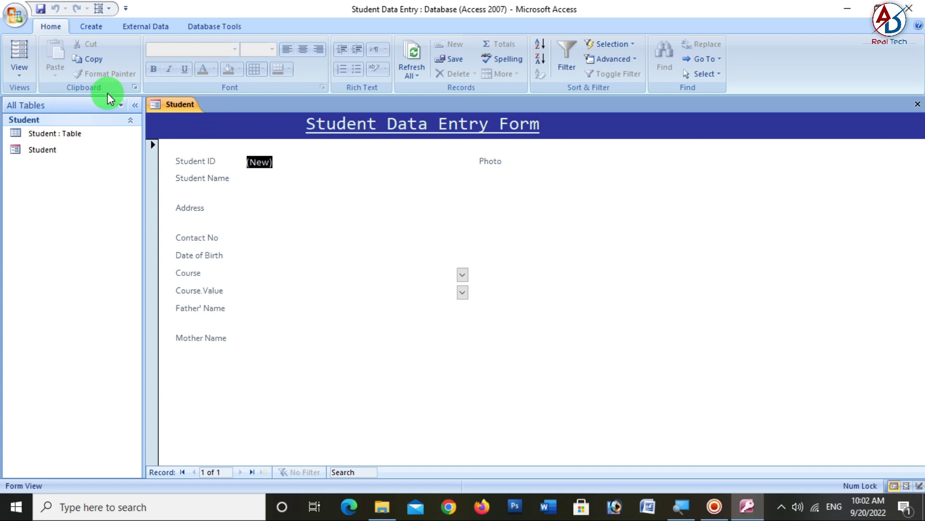
{"action": "left_click", "coordinate": [17, 71]}
{"action": "left_click", "coordinate": [48, 160]}
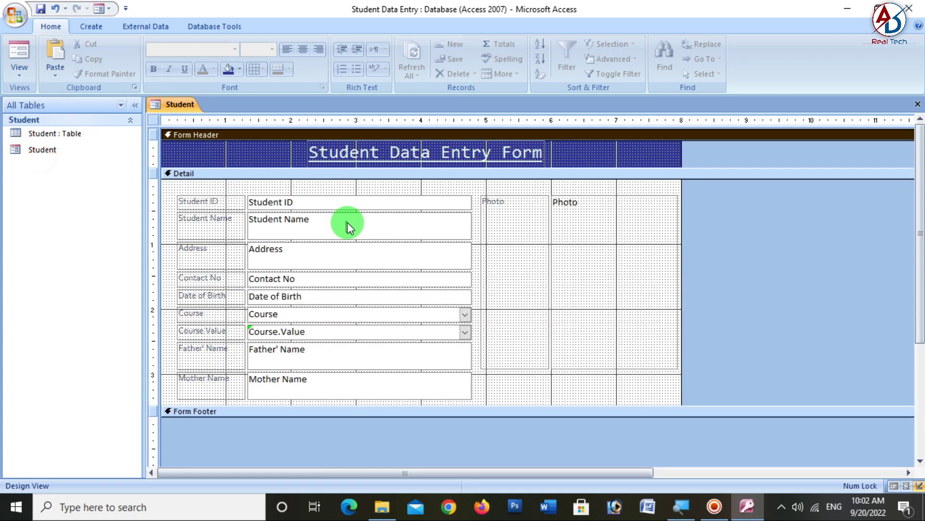
- Remove the stacked layout from the student field controls
{"action": "left_click", "coordinate": [167, 190]}
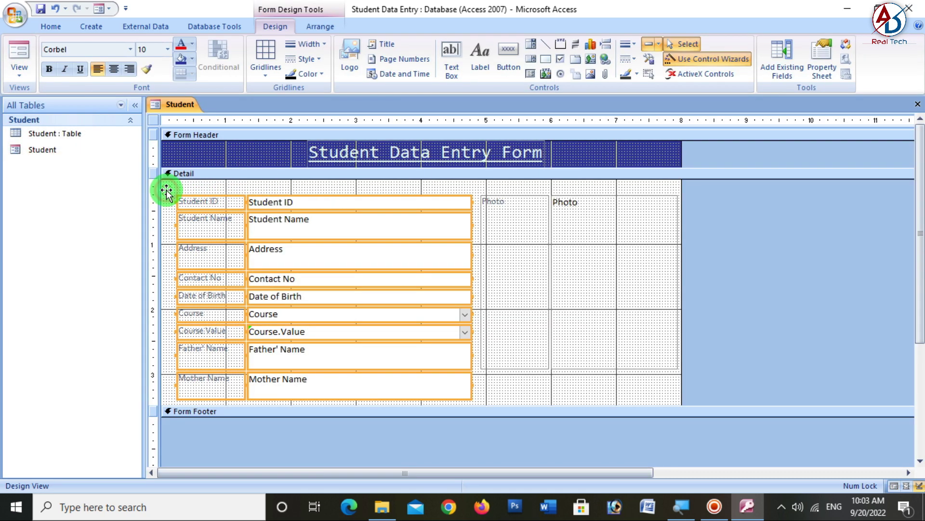
{"action": "left_click", "coordinate": [319, 28]}
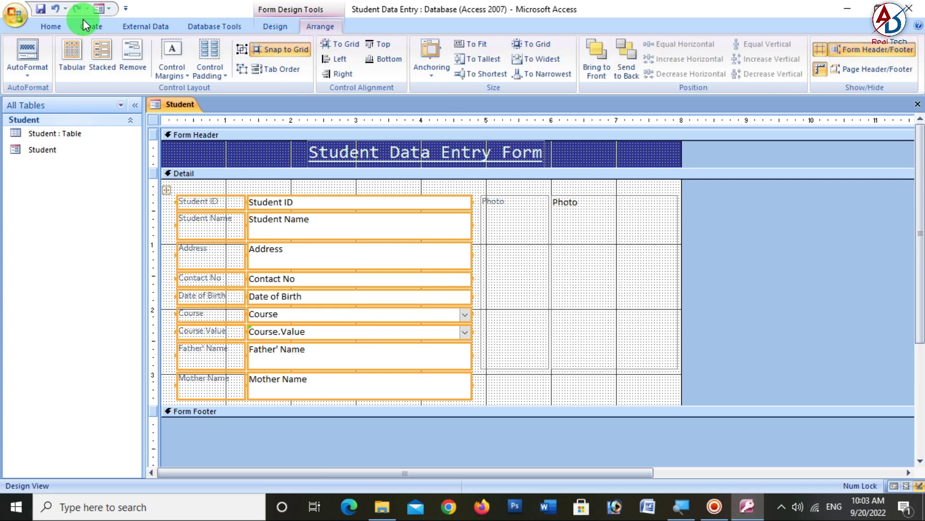
{"action": "left_click", "coordinate": [134, 60]}
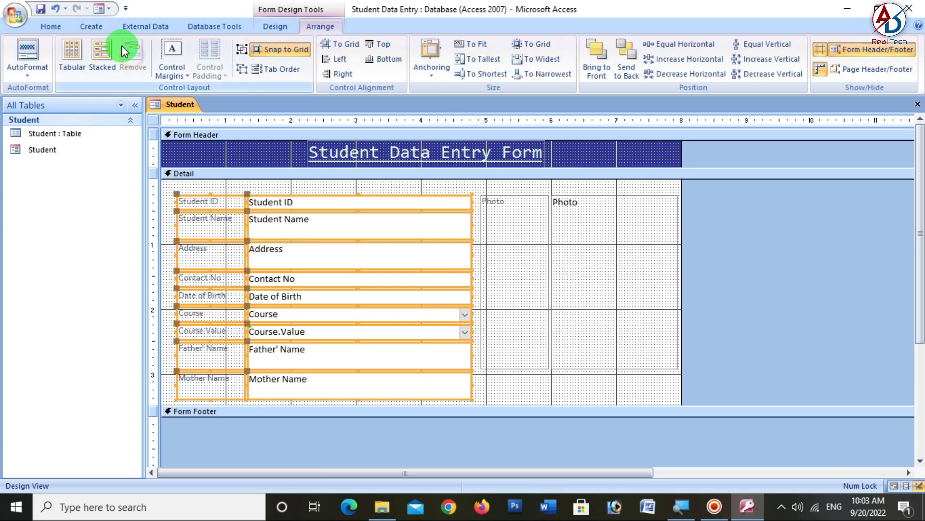
{"action": "left_click", "coordinate": [526, 381]}
- Shorten the Student Name and Address boxes and move the lower rows up
{"action": "left_click_drag", "start_coordinate": [175, 226], "coordinate": [355, 256]}
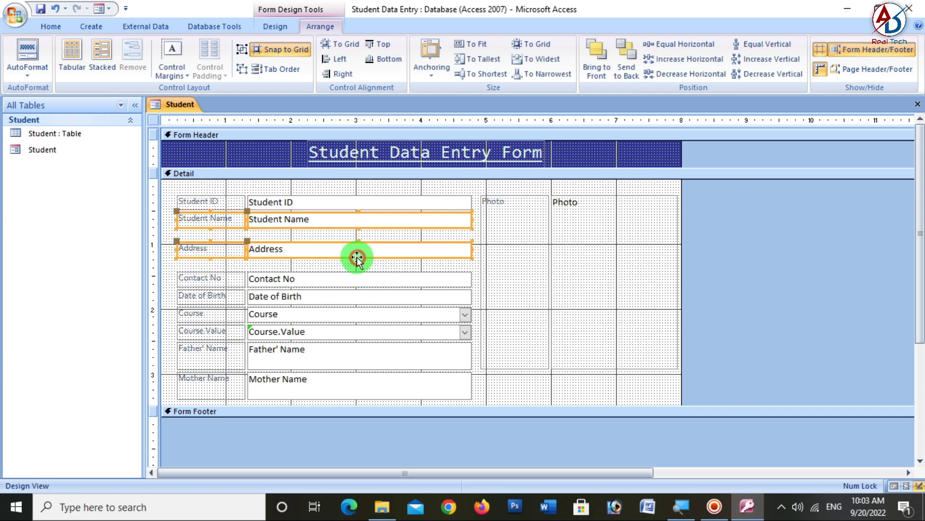
{"action": "left_click", "coordinate": [177, 233]}
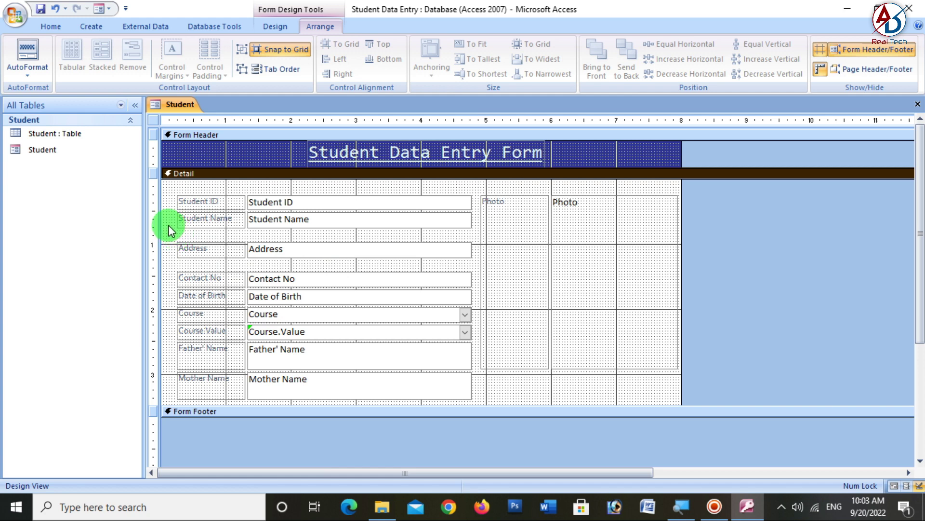
{"action": "left_click_drag", "start_coordinate": [169, 246], "coordinate": [475, 378]}
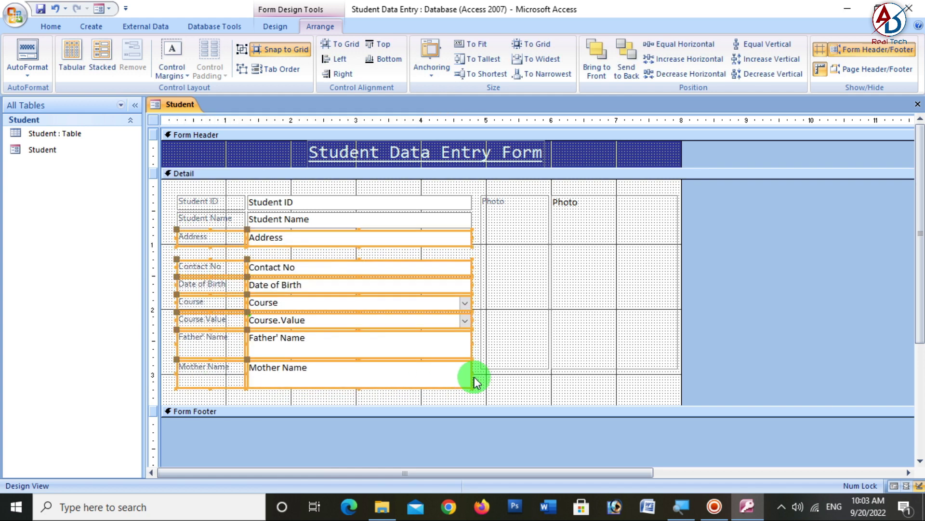
{"action": "left_click", "coordinate": [510, 402]}
- Shorten the Father' Name and Mother Name boxes and nudge the lower rows up to close gaps
{"action": "left_click_drag", "start_coordinate": [169, 343], "coordinate": [356, 376]}
{"action": "left_click", "coordinate": [305, 392]}
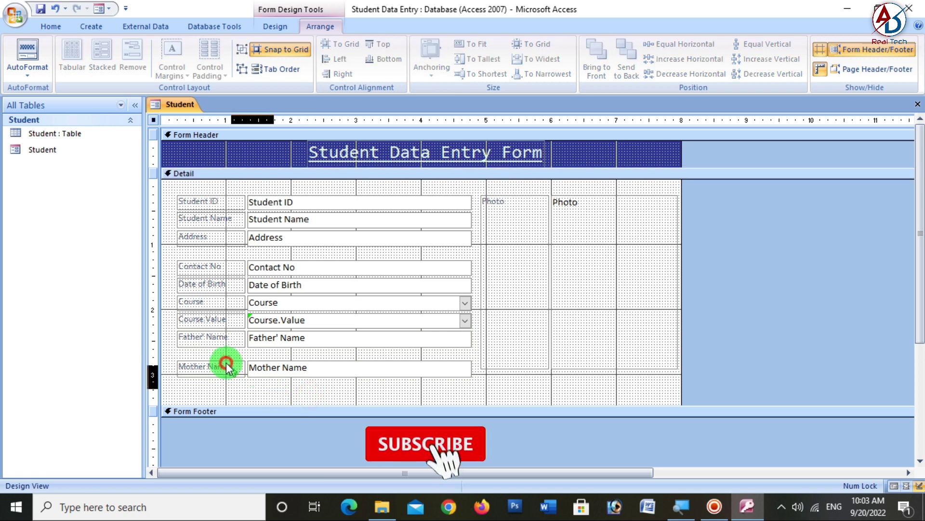
{"action": "left_click", "coordinate": [235, 372]}
{"action": "left_click_drag", "start_coordinate": [235, 372], "coordinate": [235, 366]}
{"action": "left_click", "coordinate": [273, 381]}
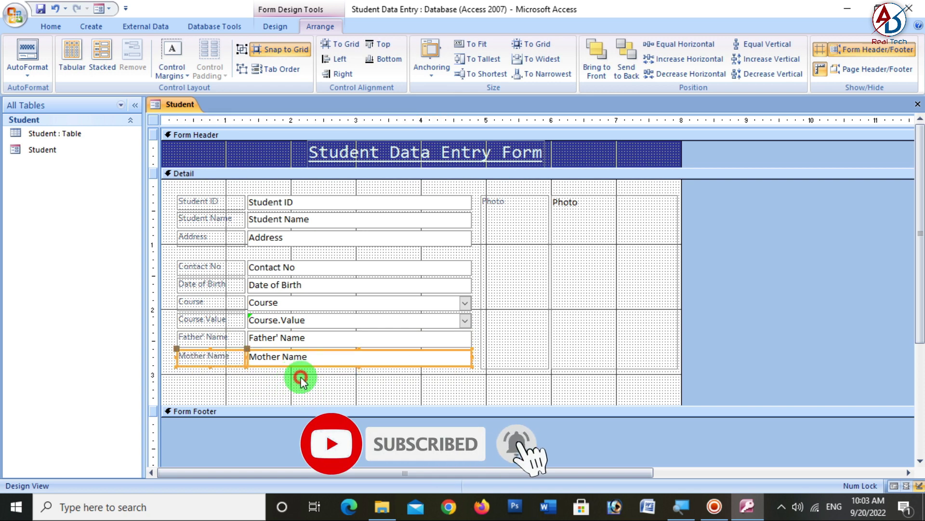
{"action": "left_click", "coordinate": [250, 383]}
{"action": "left_click_drag", "start_coordinate": [291, 381], "coordinate": [203, 264]}
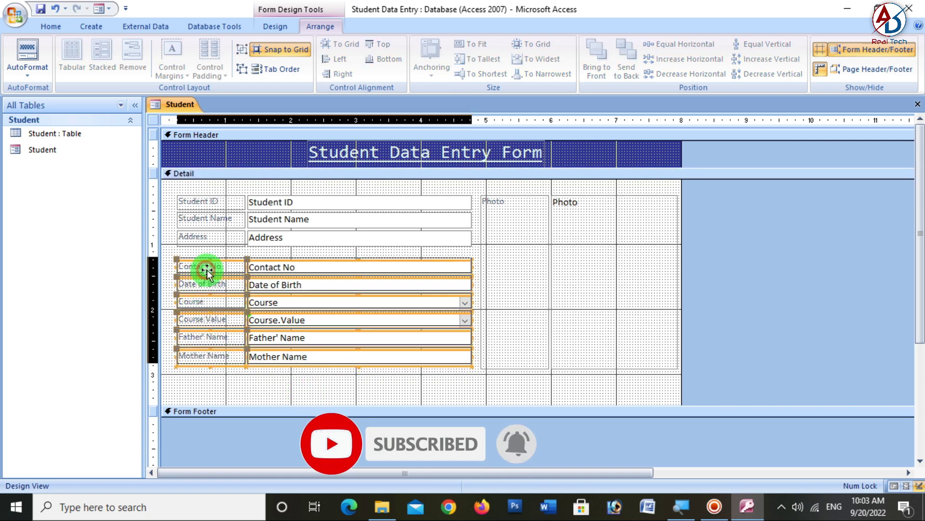
{"action": "key", "text": "Up"}
{"action": "key", "text": "Up"}
{"action": "key", "text": "Up"}
{"action": "key", "text": "Up"}
{"action": "left_click", "coordinate": [337, 363]}
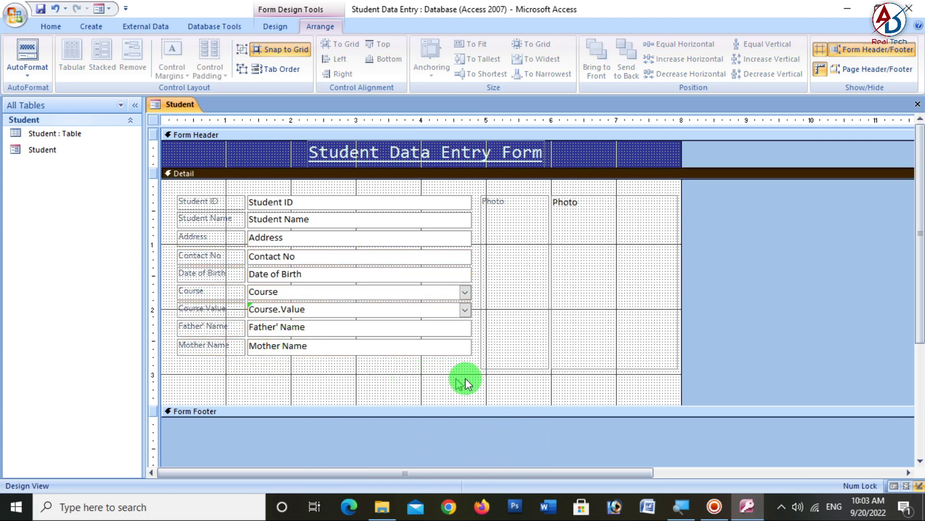
{"action": "left_click", "coordinate": [541, 335]}
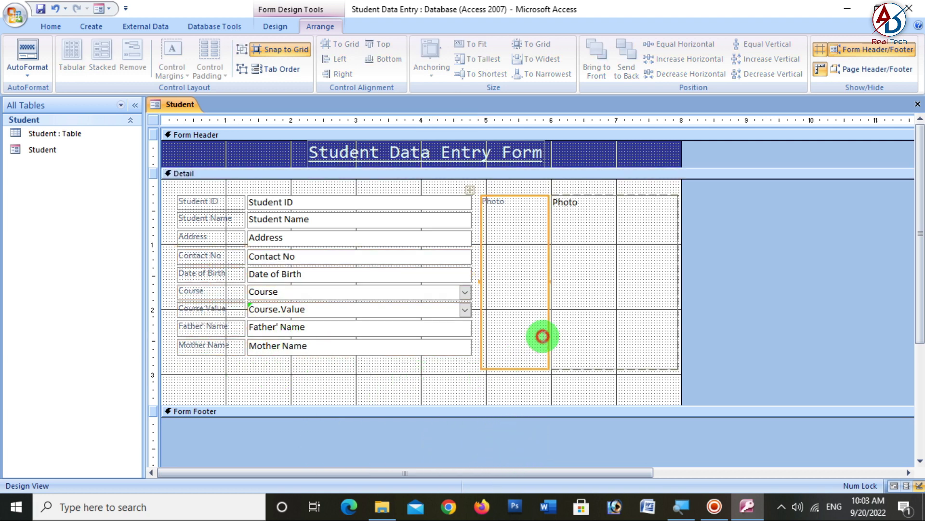
- Remove the layout from the Photo image and its label
{"action": "left_click", "coordinate": [466, 187]}
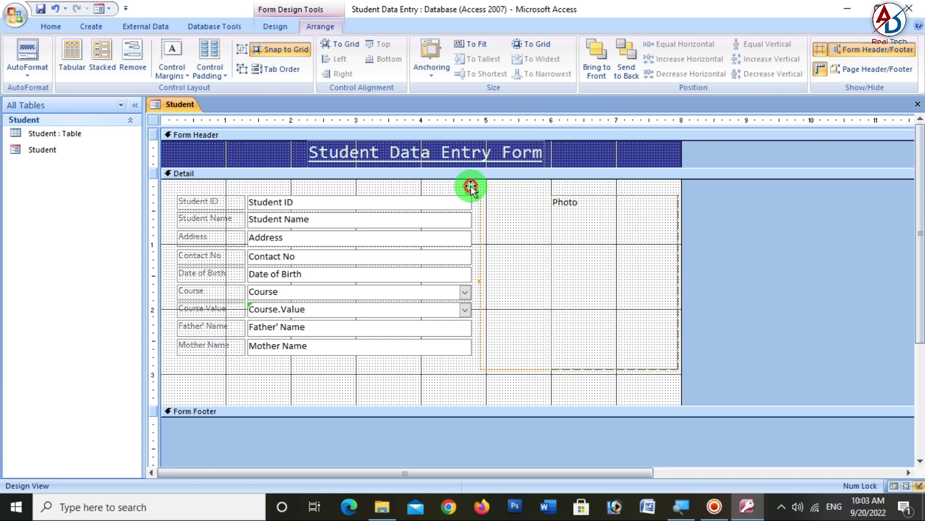
{"action": "left_click", "coordinate": [130, 56]}
{"action": "left_click", "coordinate": [579, 389]}
- Shrink the Photo image box beside the fields and place its label below it
{"action": "left_click", "coordinate": [609, 355]}
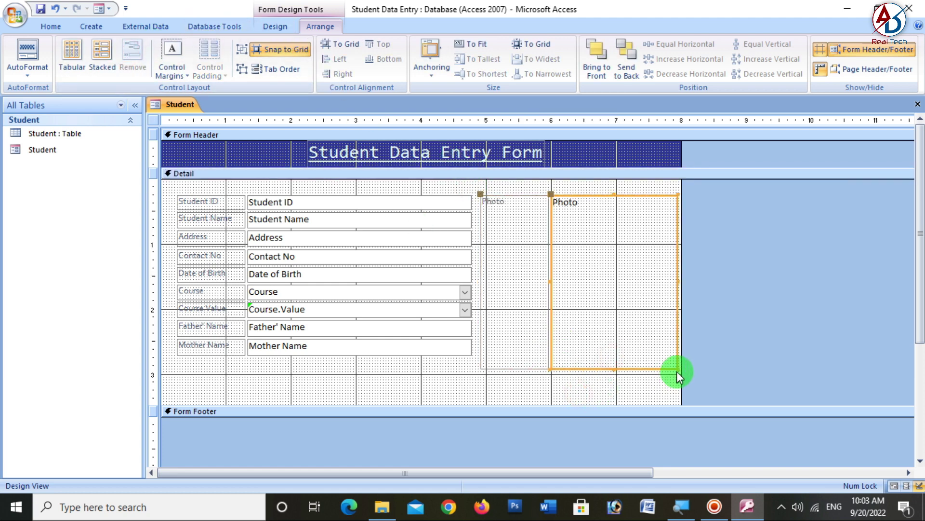
{"action": "left_click_drag", "start_coordinate": [677, 371], "coordinate": [617, 260]}
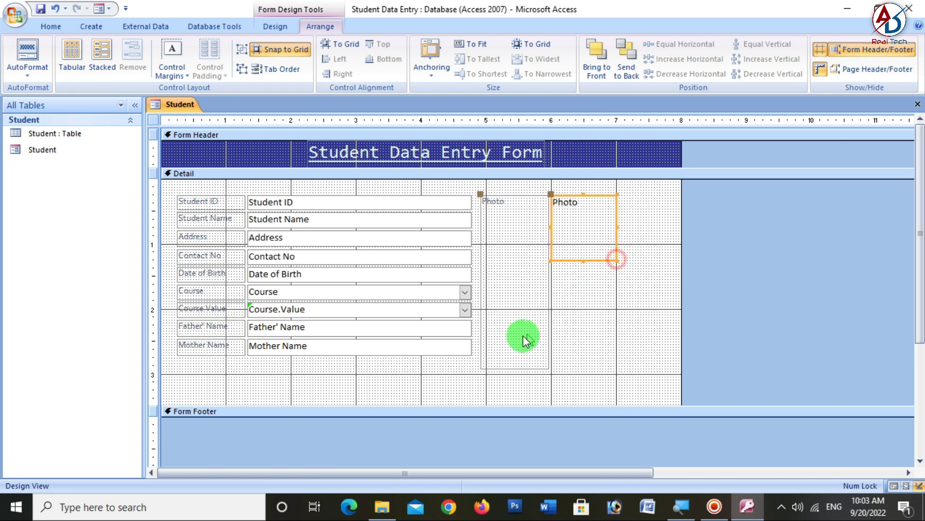
{"action": "left_click_drag", "start_coordinate": [548, 368], "coordinate": [514, 249]}
{"action": "left_click", "coordinate": [550, 326]}
{"action": "left_click", "coordinate": [261, 392]}
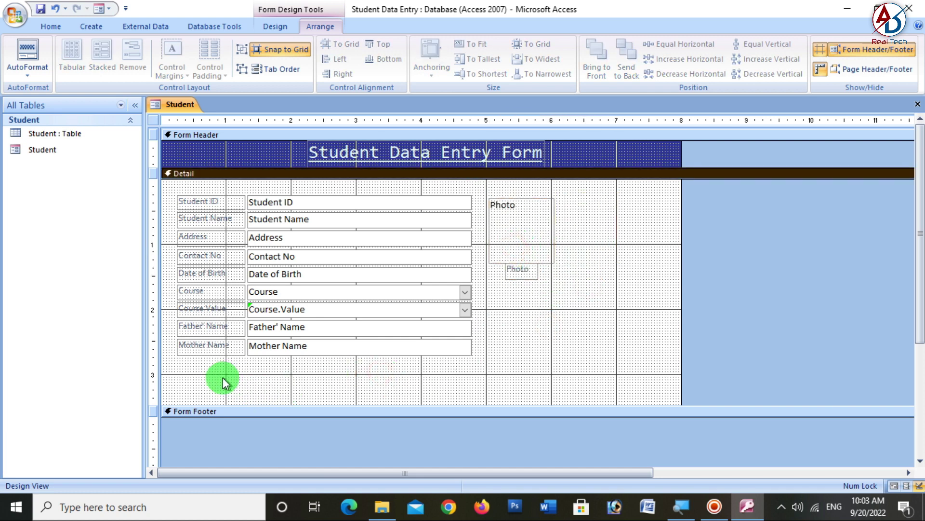
{"action": "left_click_drag", "start_coordinate": [223, 377], "coordinate": [172, 175]}
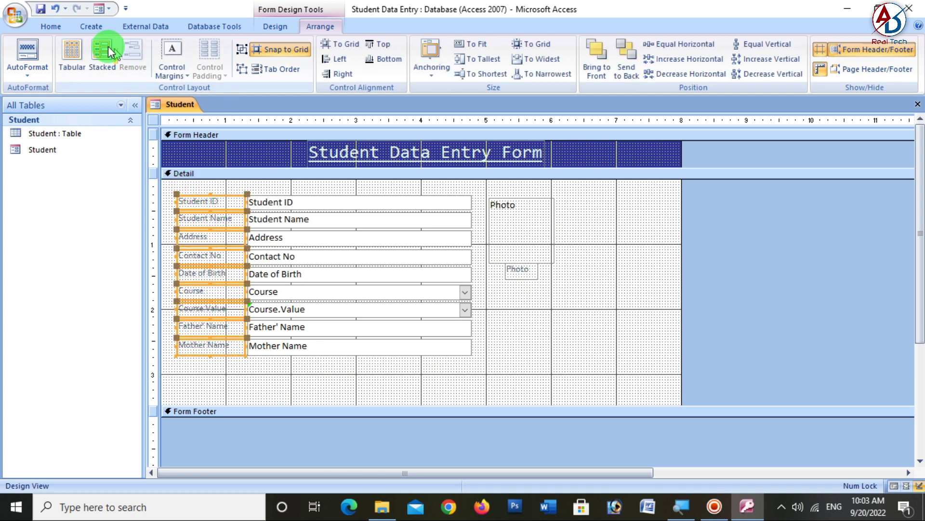
- Format the nine field labels in bold, dark, size 12 Colaborate-Medium font
{"action": "left_click", "coordinate": [50, 26]}
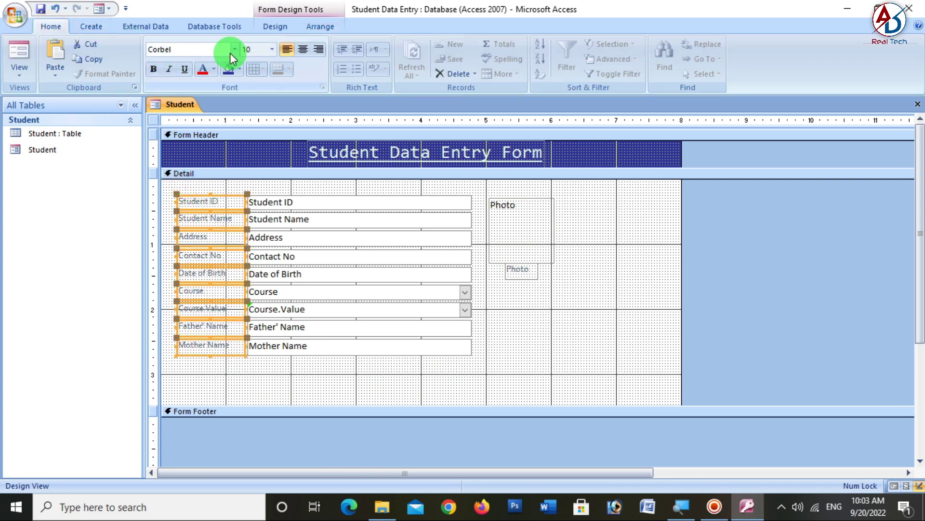
{"action": "left_click", "coordinate": [234, 49]}
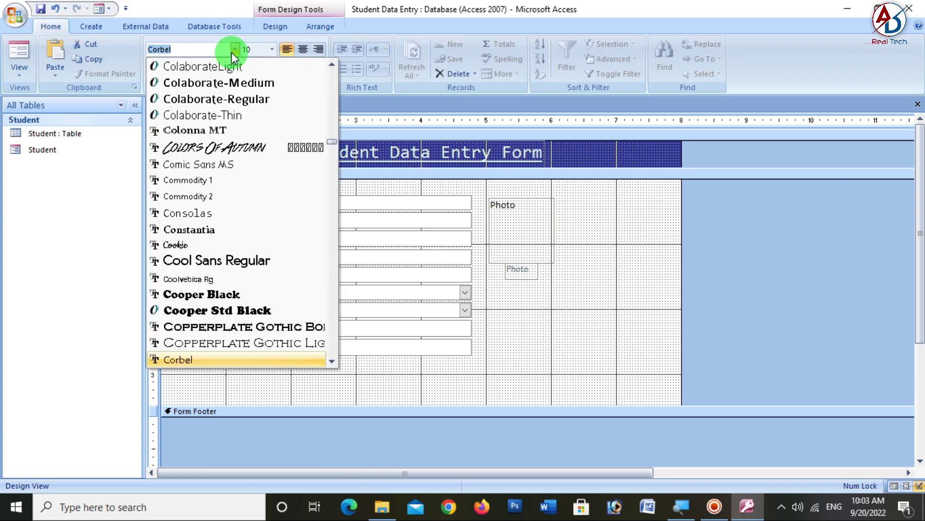
{"action": "left_click", "coordinate": [233, 83]}
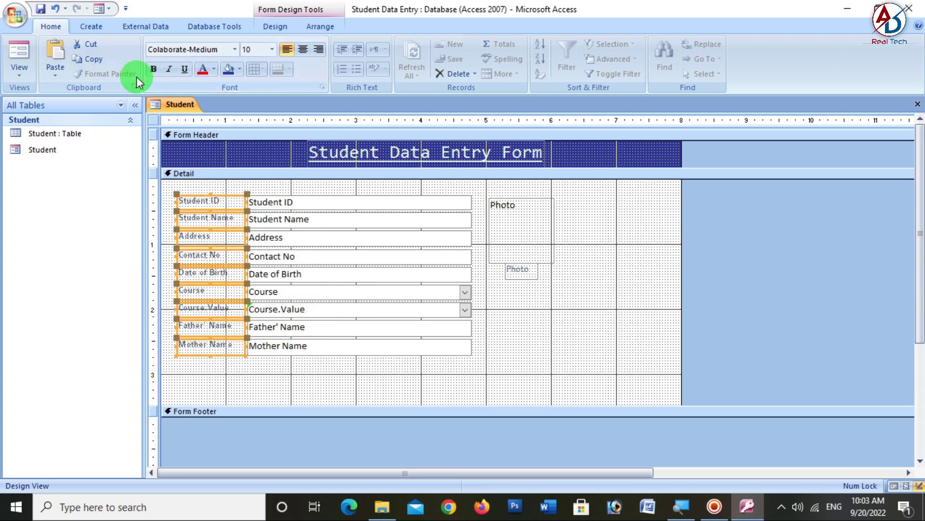
{"action": "left_click", "coordinate": [154, 69]}
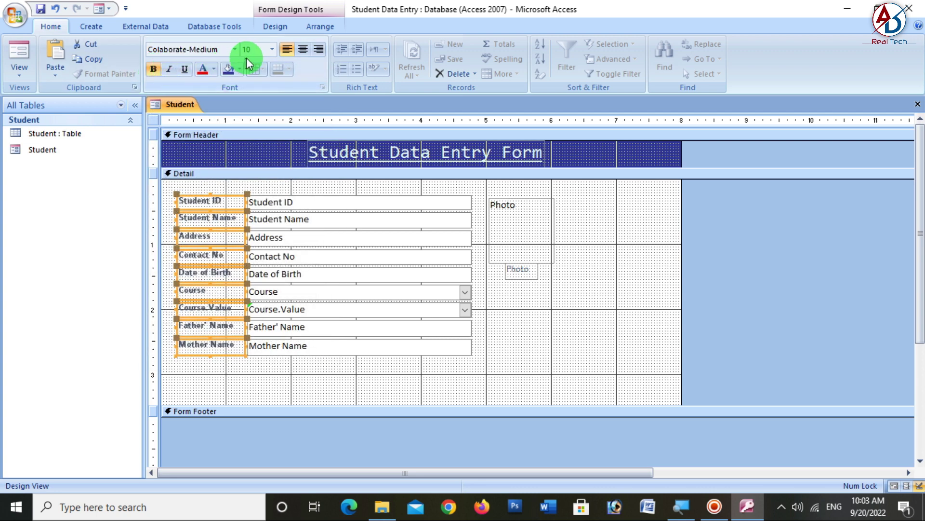
{"action": "left_click", "coordinate": [213, 70]}
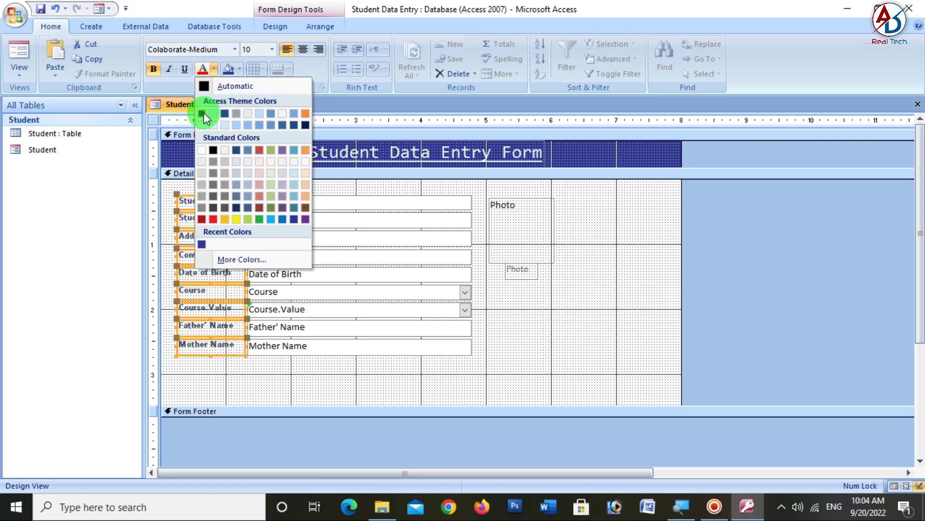
{"action": "left_click", "coordinate": [203, 113]}
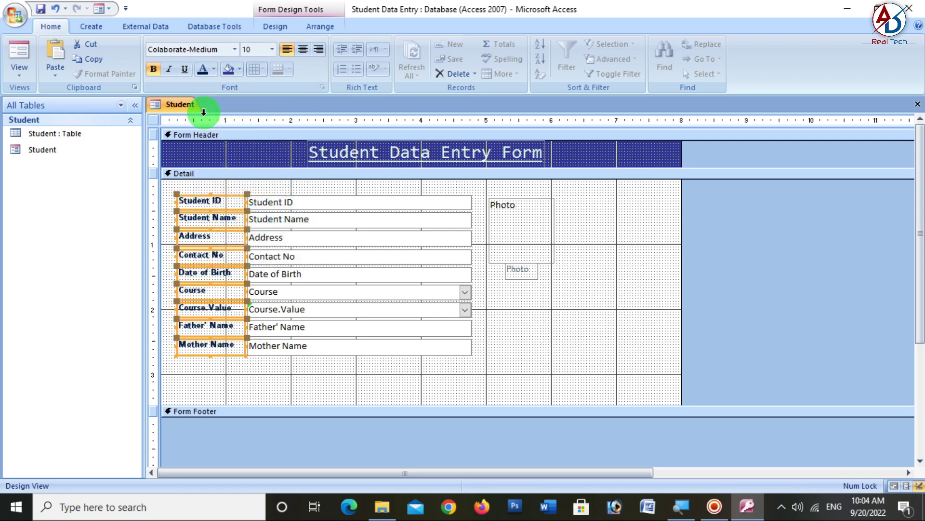
{"action": "left_click", "coordinate": [213, 71]}
{"action": "left_click", "coordinate": [308, 127]}
{"action": "left_click", "coordinate": [274, 49]}
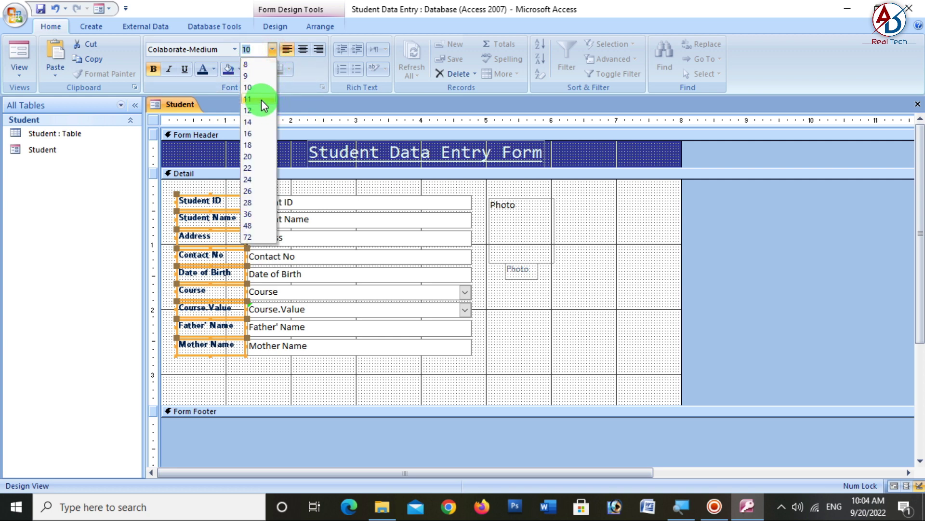
{"action": "left_click", "coordinate": [260, 105]}
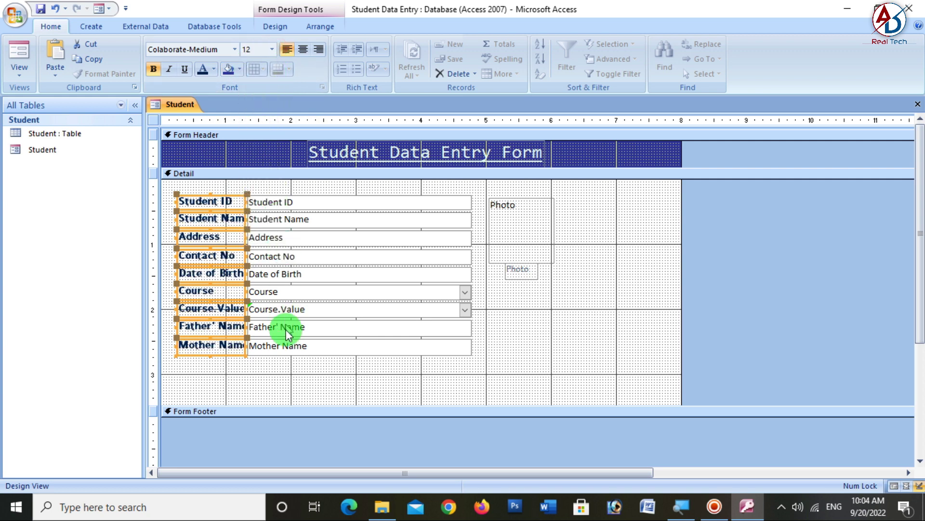
{"action": "left_click", "coordinate": [270, 376]}
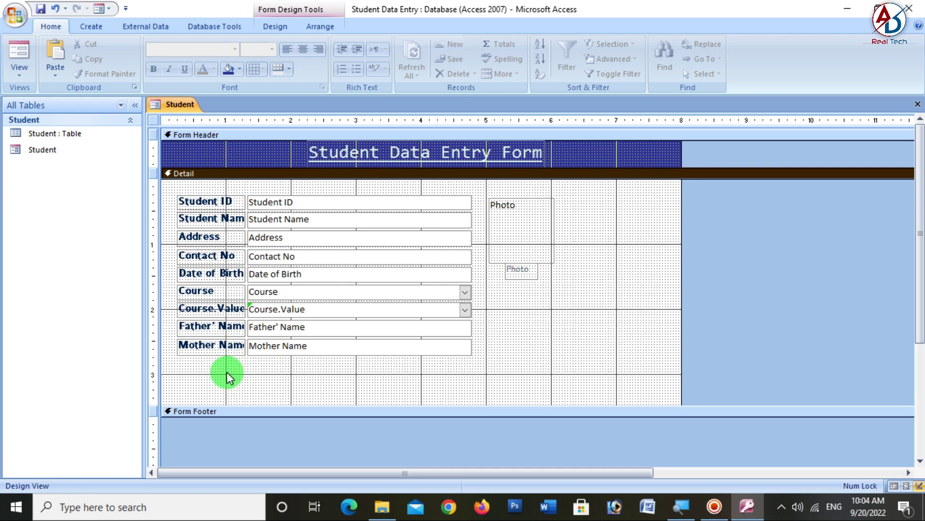
- Widen the labels to fit full names and narrow the text boxes from their left edge
{"action": "left_click_drag", "start_coordinate": [226, 376], "coordinate": [222, 185]}
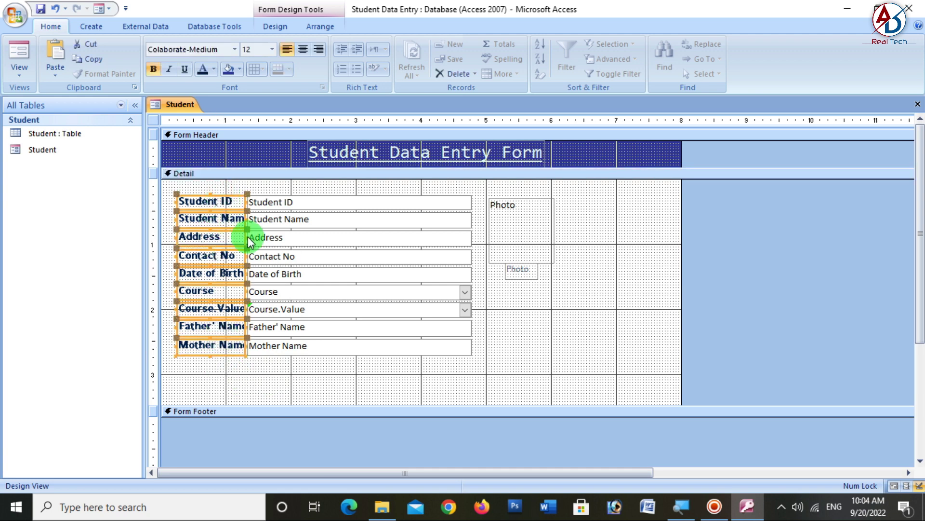
{"action": "left_click_drag", "start_coordinate": [245, 237], "coordinate": [258, 240]}
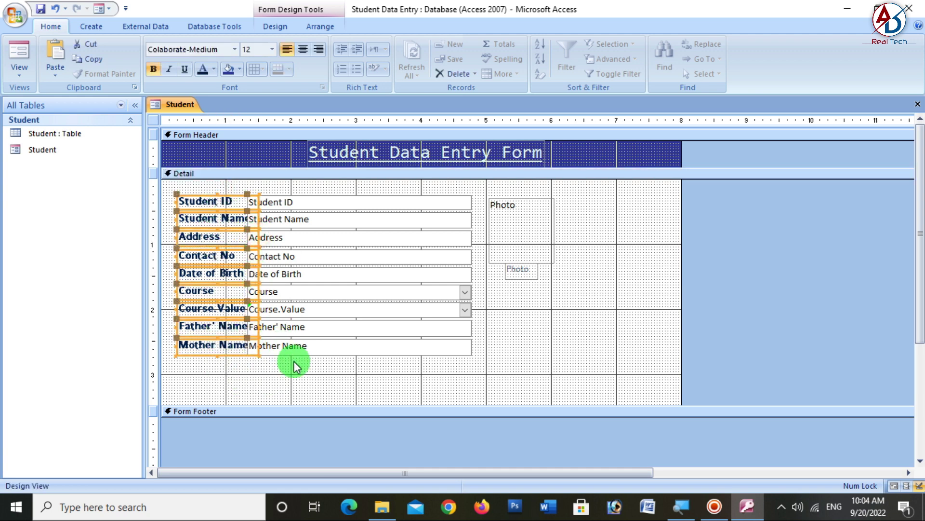
{"action": "left_click", "coordinate": [295, 381]}
{"action": "left_click_drag", "start_coordinate": [295, 380], "coordinate": [327, 186]}
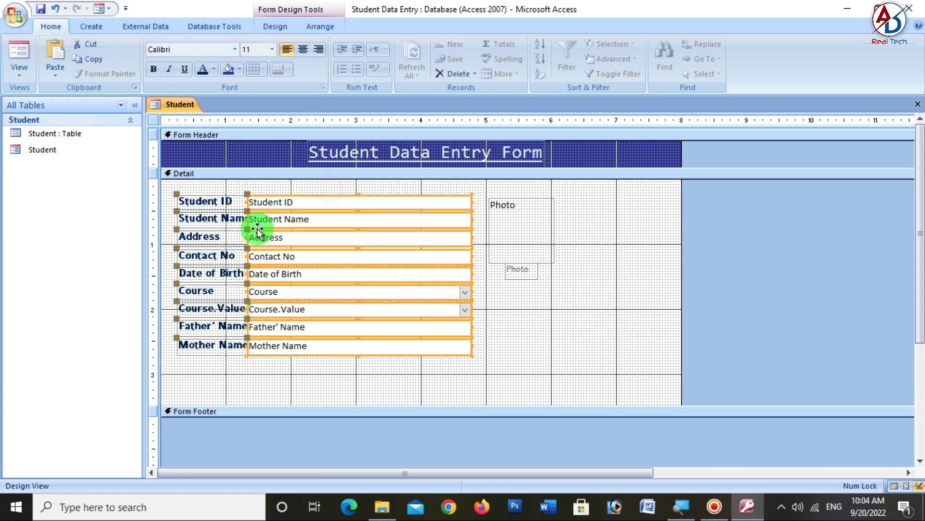
{"action": "left_click_drag", "start_coordinate": [248, 219], "coordinate": [262, 219]}
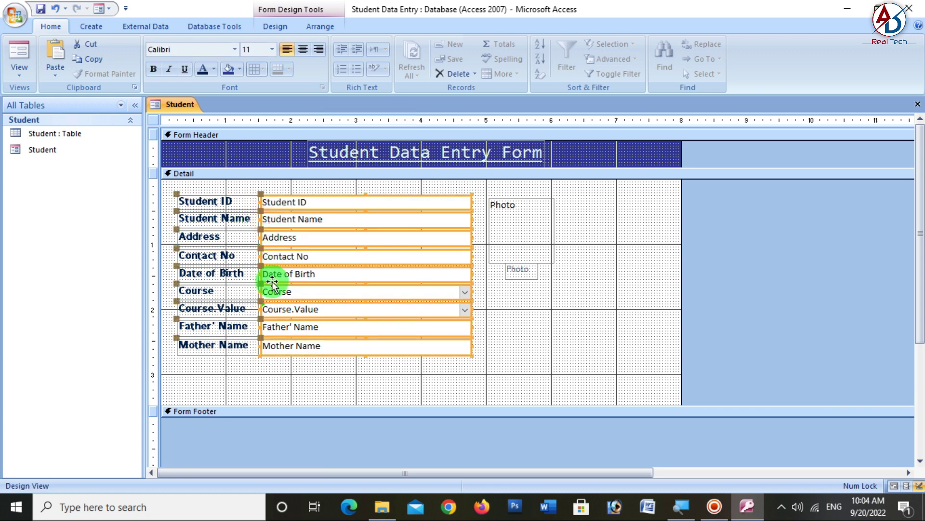
{"action": "left_click", "coordinate": [283, 376]}
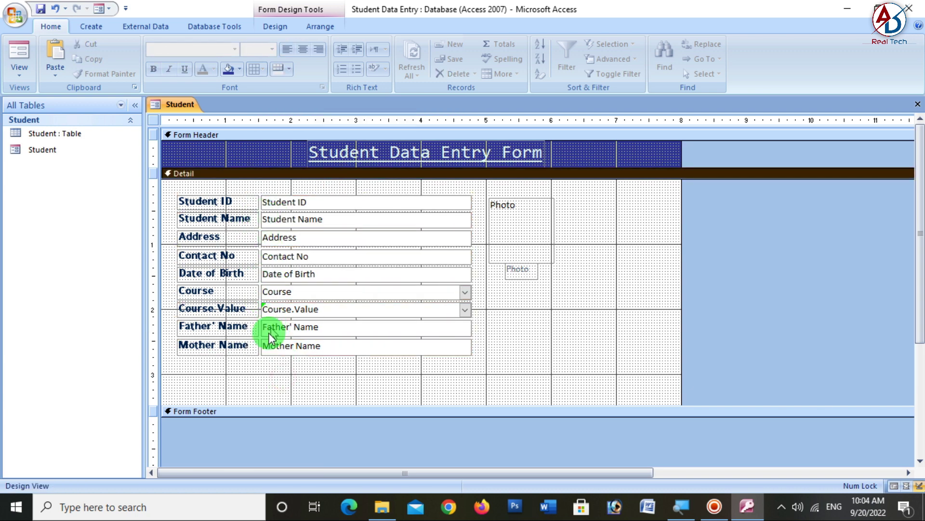
- Make the nine text boxes' font colour green
{"action": "left_click_drag", "start_coordinate": [296, 368], "coordinate": [318, 196]}
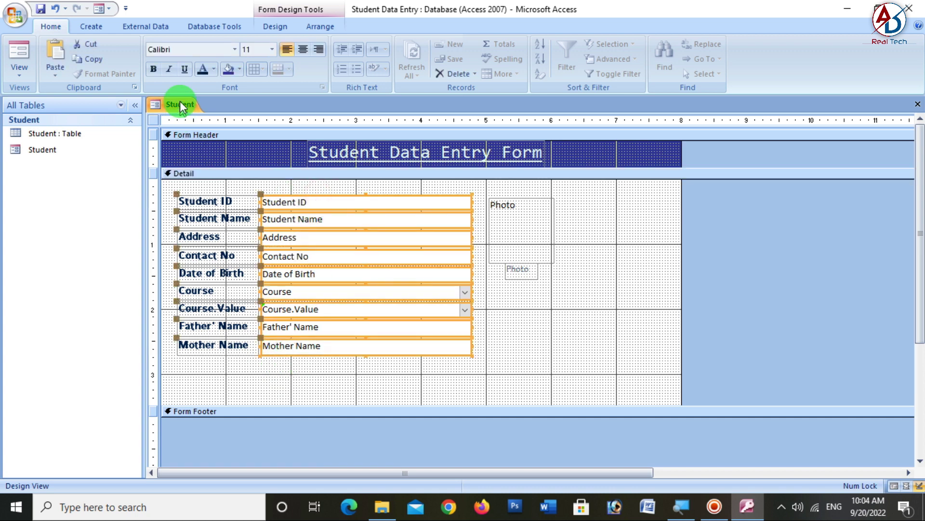
{"action": "left_click", "coordinate": [214, 70]}
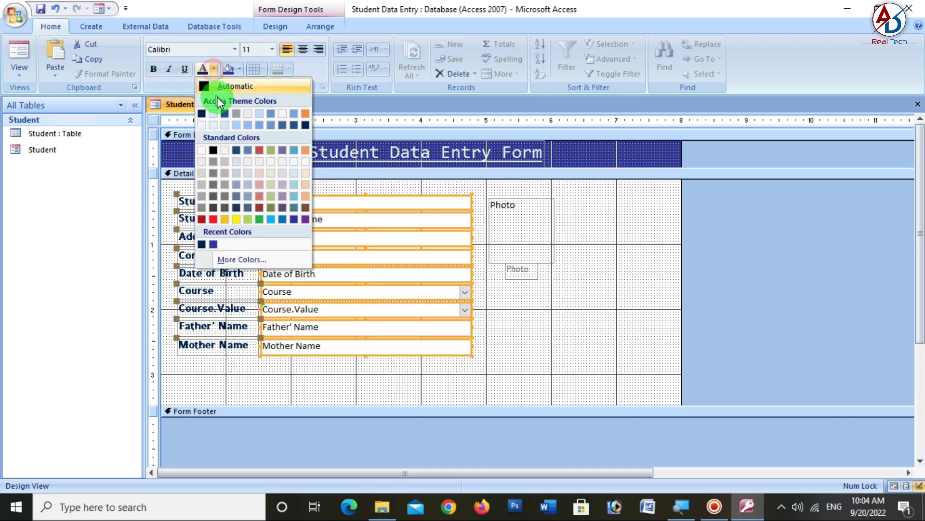
{"action": "left_click", "coordinate": [306, 126]}
{"action": "left_click", "coordinate": [316, 385]}
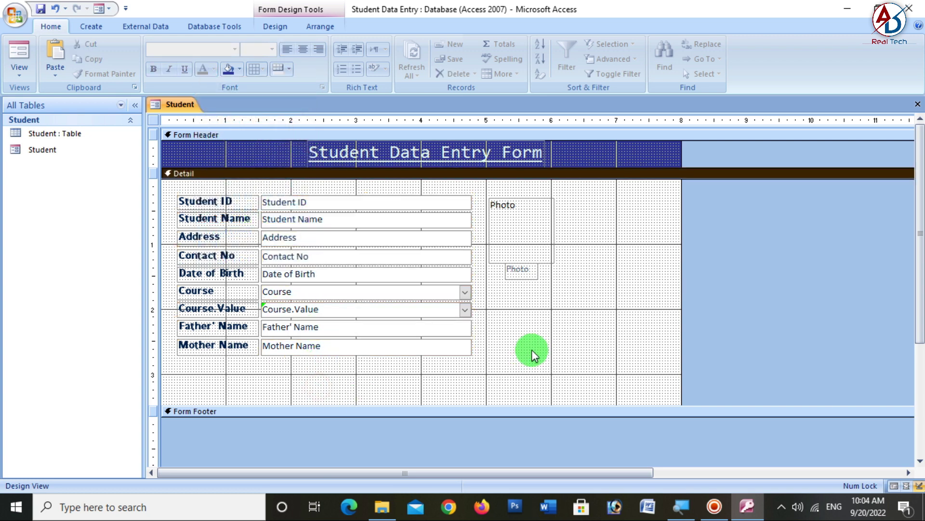
- Move all labels, text boxes and the Photo box right, then preview in Form View
{"action": "left_click_drag", "start_coordinate": [226, 368], "coordinate": [509, 208]}
{"action": "left_click_drag", "start_coordinate": [427, 221], "coordinate": [470, 217]}
{"action": "left_click", "coordinate": [574, 364]}
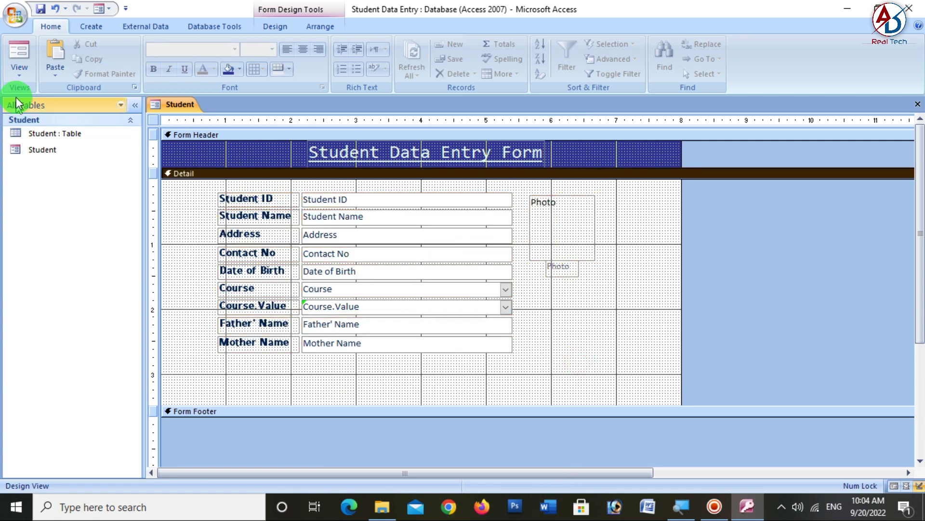
{"action": "left_click", "coordinate": [20, 53]}
- Back in Design View, give all labels, text boxes and Photo a thicker green outline
{"action": "left_click", "coordinate": [18, 77]}
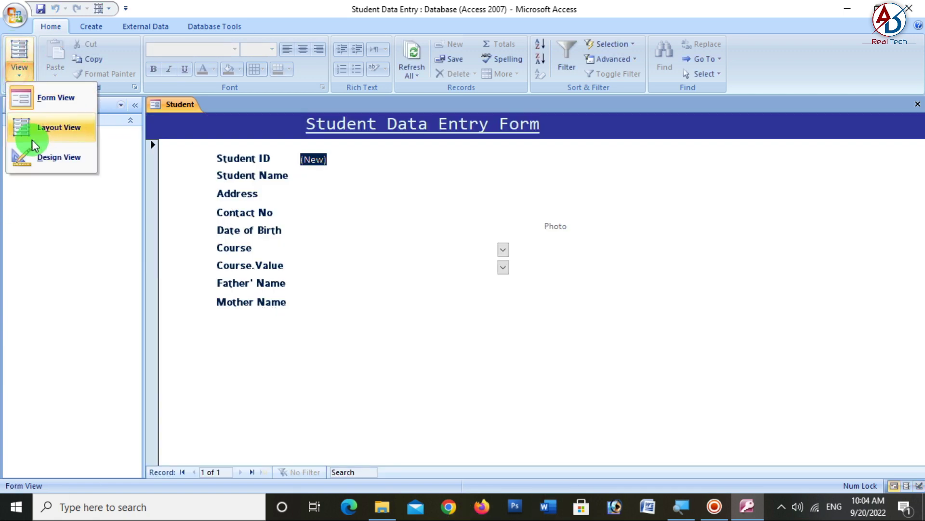
{"action": "left_click", "coordinate": [58, 157]}
{"action": "left_click_drag", "start_coordinate": [269, 372], "coordinate": [535, 197]}
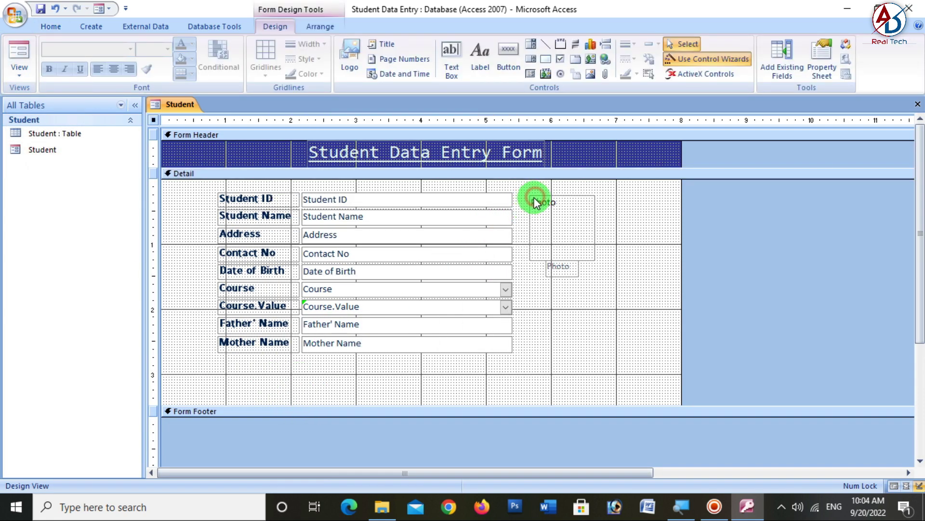
{"action": "left_click", "coordinate": [636, 41]}
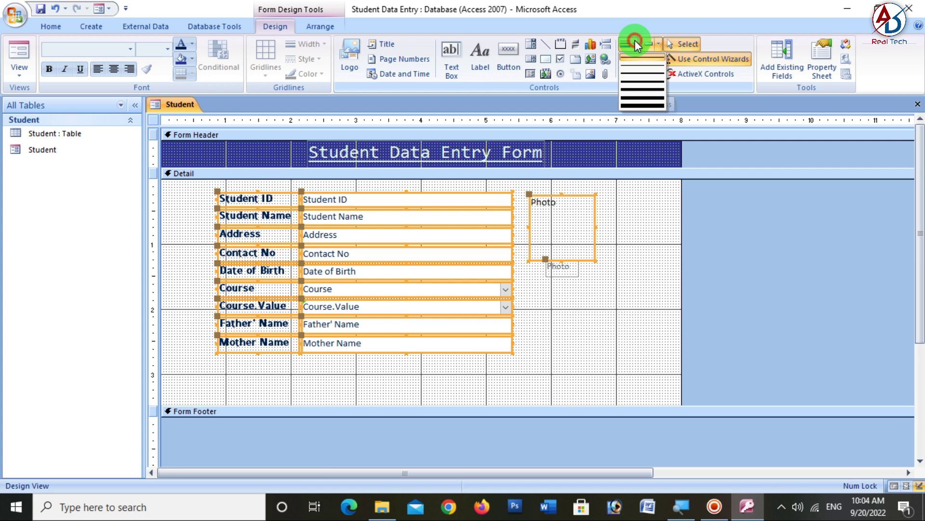
{"action": "left_click", "coordinate": [636, 74]}
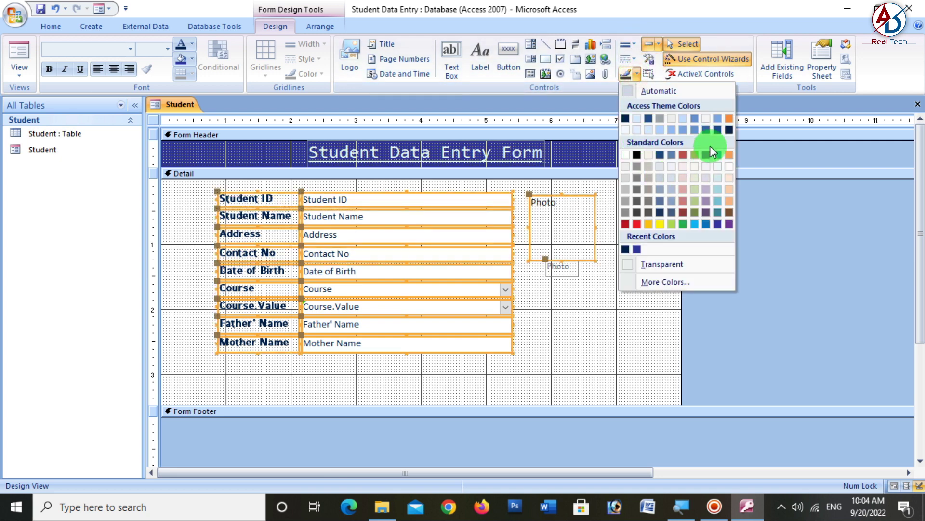
{"action": "left_click", "coordinate": [637, 156]}
{"action": "left_click", "coordinate": [584, 329]}
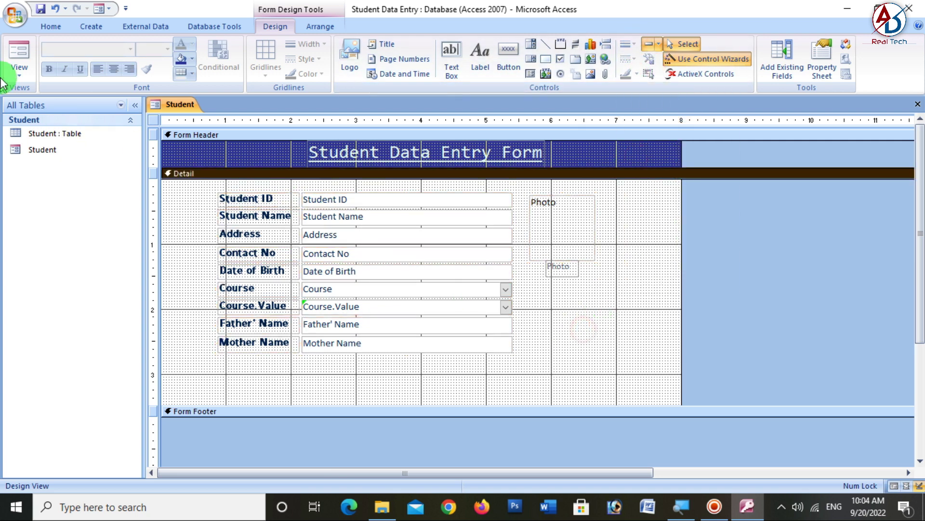
- Preview the outlined form in Form View and return to Design View
{"action": "left_click", "coordinate": [19, 58]}
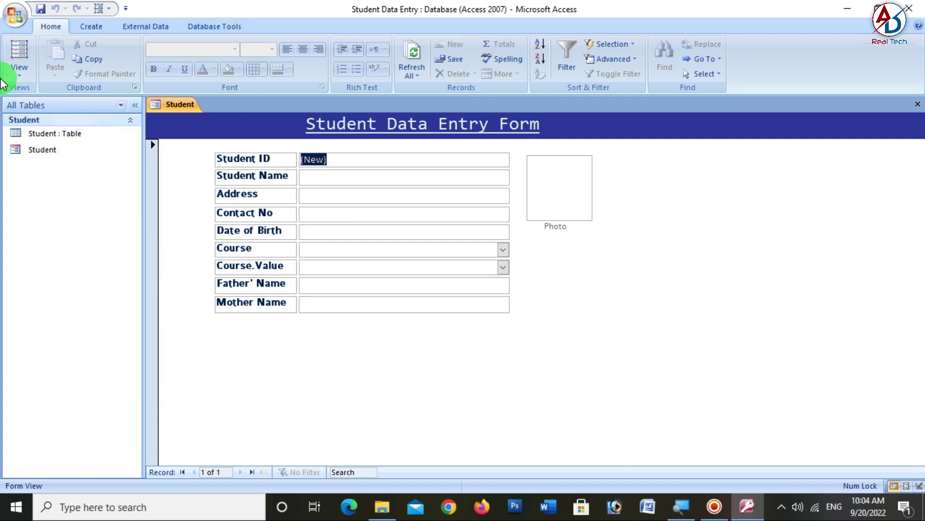
{"action": "left_click", "coordinate": [14, 74]}
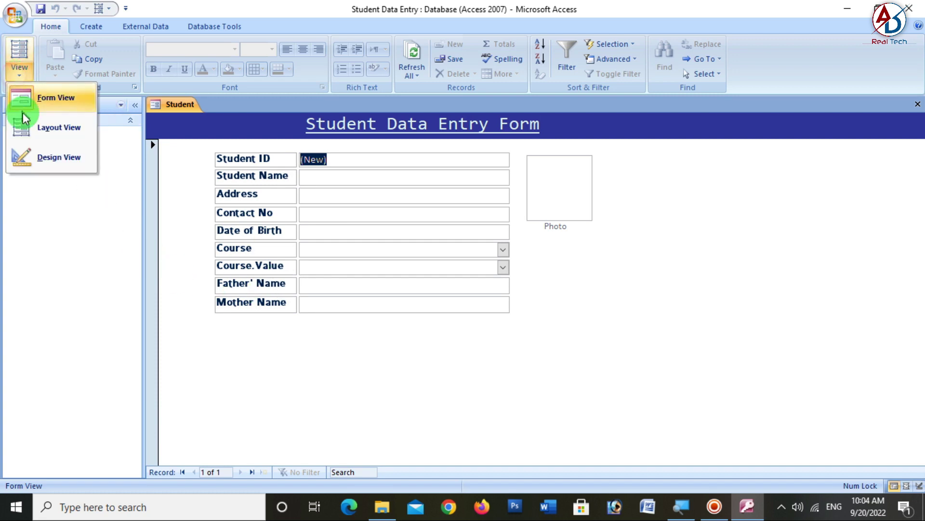
{"action": "left_click", "coordinate": [43, 167]}
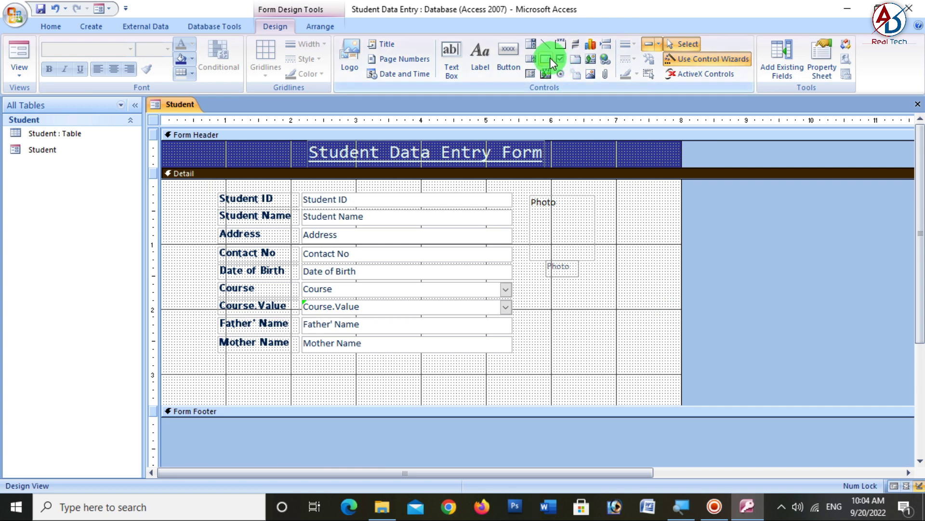
- Draw a rectangle around all student fields with a thick black border
{"action": "left_click", "coordinate": [545, 58]}
{"action": "mouse_move", "coordinate": [191, 187]}
{"action": "left_mouse_down"}
{"action": "mouse_move", "coordinate": [603, 382]}
{"action": "mouse_move", "coordinate": [606, 374]}
{"action": "left_mouse_up"}
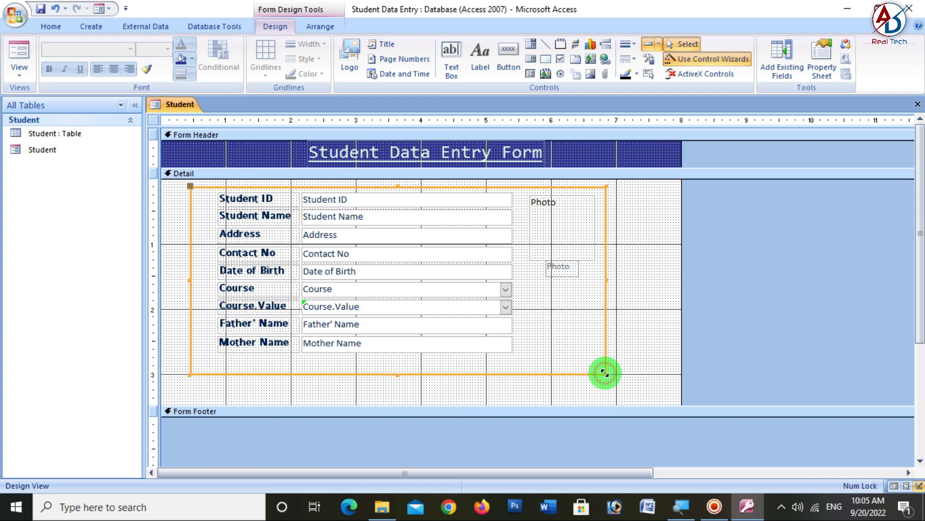
{"action": "left_click", "coordinate": [629, 44]}
{"action": "left_click", "coordinate": [641, 98]}
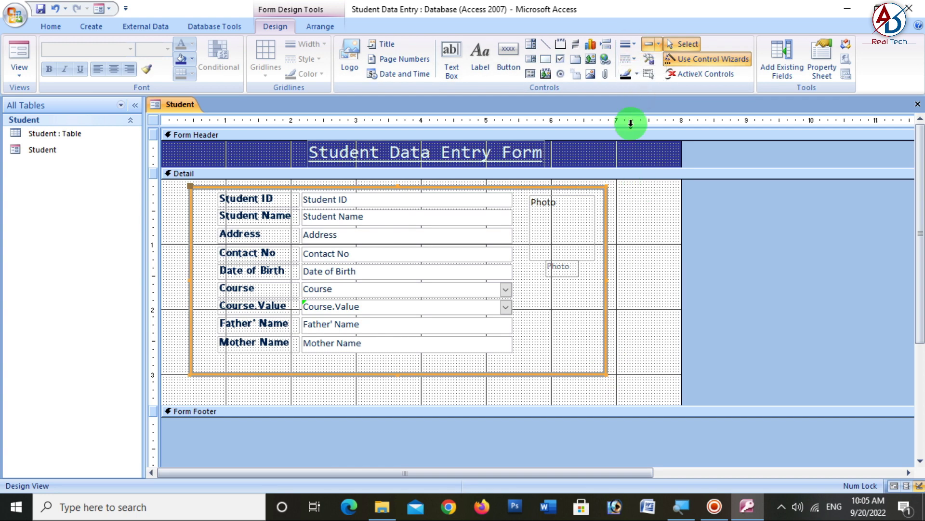
{"action": "left_click", "coordinate": [637, 75]}
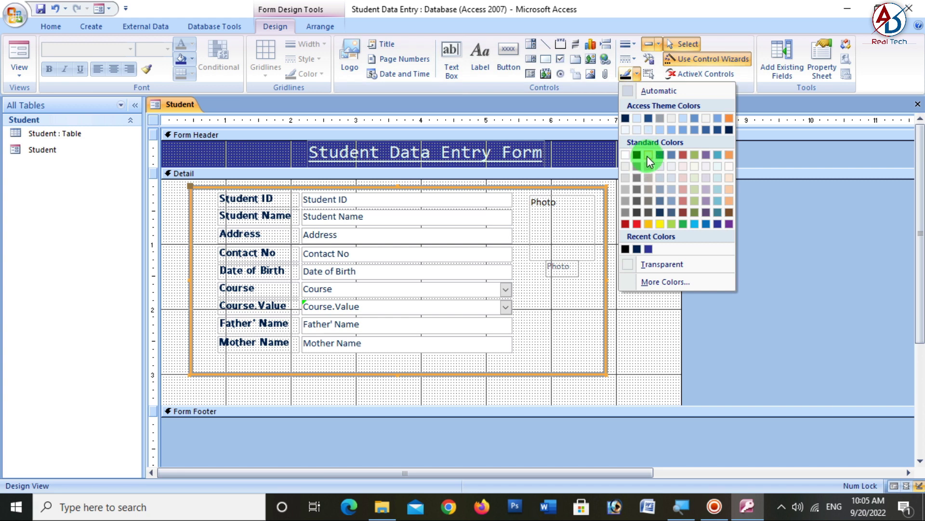
{"action": "left_click", "coordinate": [626, 248]}
{"action": "left_click", "coordinate": [638, 270]}
- Fill the rectangle with grey and send it behind the fields
{"action": "left_click", "coordinate": [605, 260]}
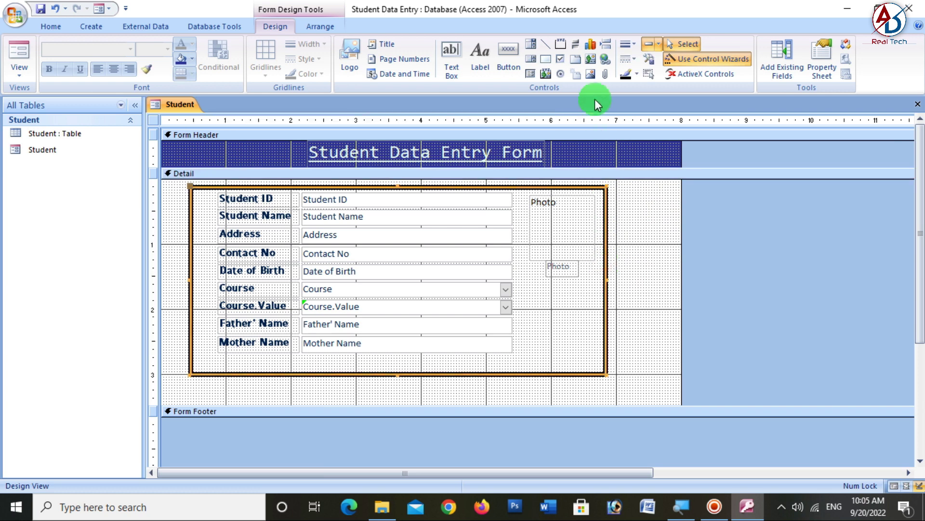
{"action": "right_click", "coordinate": [603, 210]}
{"action": "mouse_move", "coordinate": [667, 271]}
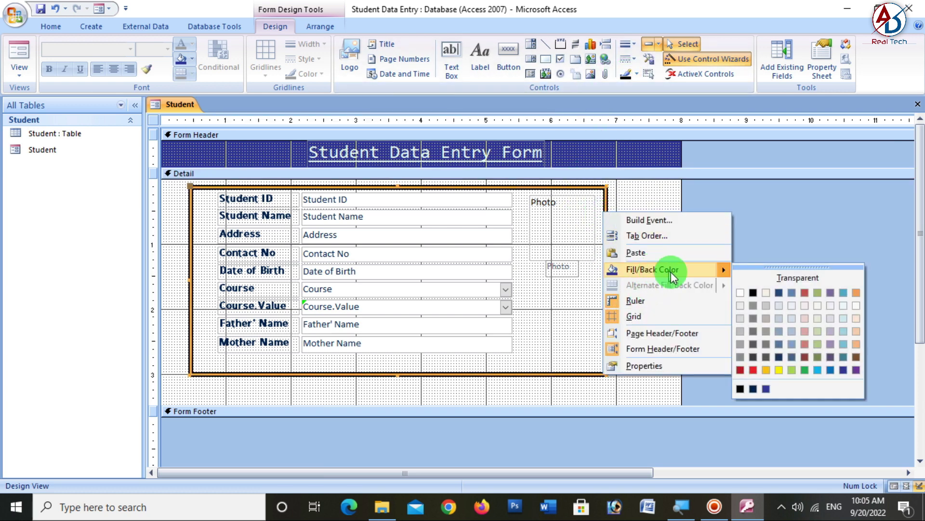
{"action": "left_click", "coordinate": [744, 329]}
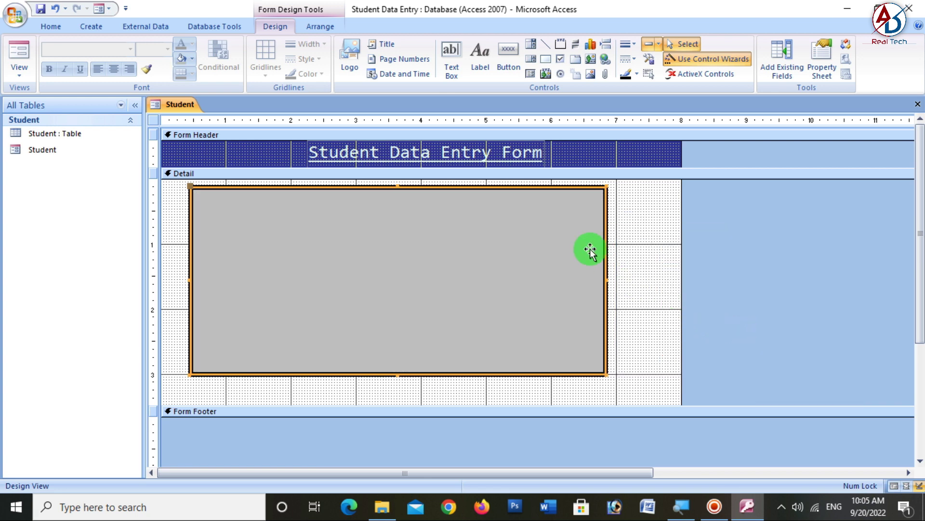
{"action": "right_click", "coordinate": [559, 236]}
{"action": "mouse_move", "coordinate": [622, 371]}
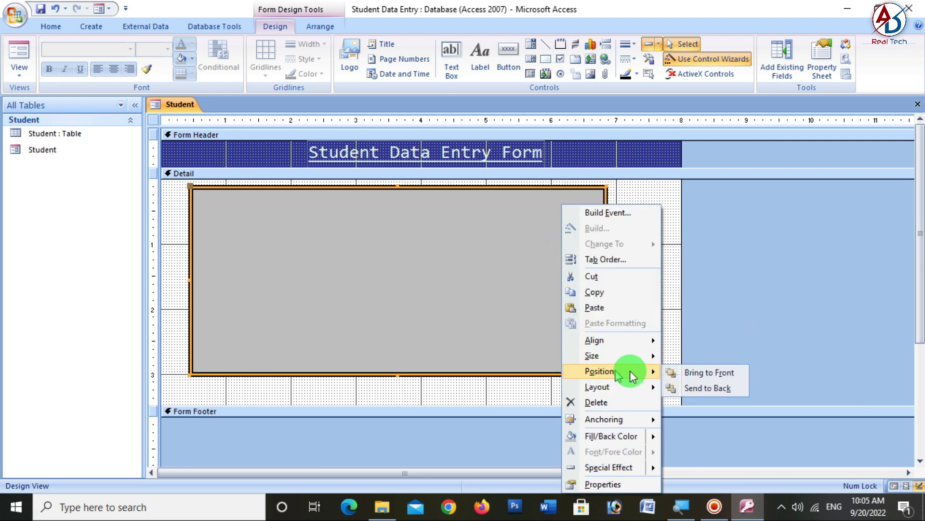
{"action": "left_click", "coordinate": [724, 388]}
{"action": "left_click", "coordinate": [644, 343]}
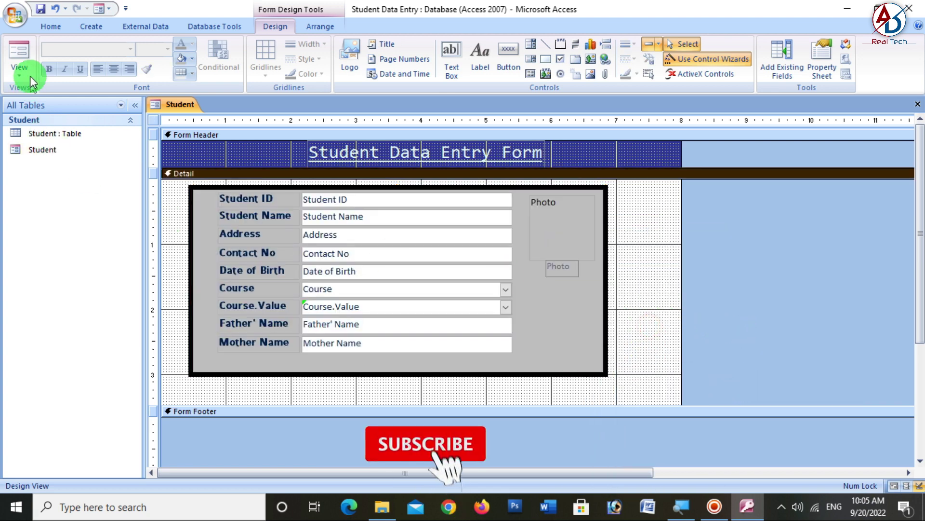
- Preview the framed form in Form View and return to Design View
{"action": "left_click", "coordinate": [19, 50]}
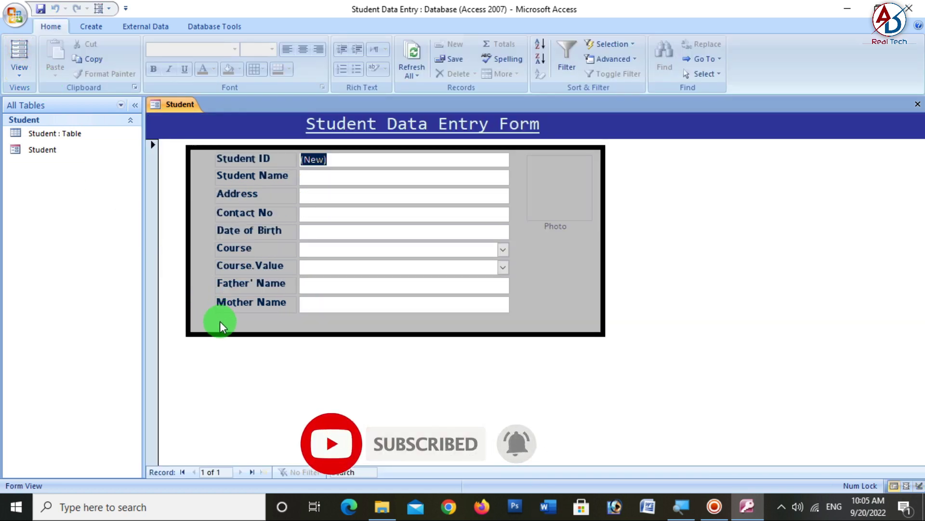
{"action": "left_click", "coordinate": [19, 72]}
{"action": "left_click", "coordinate": [38, 159]}
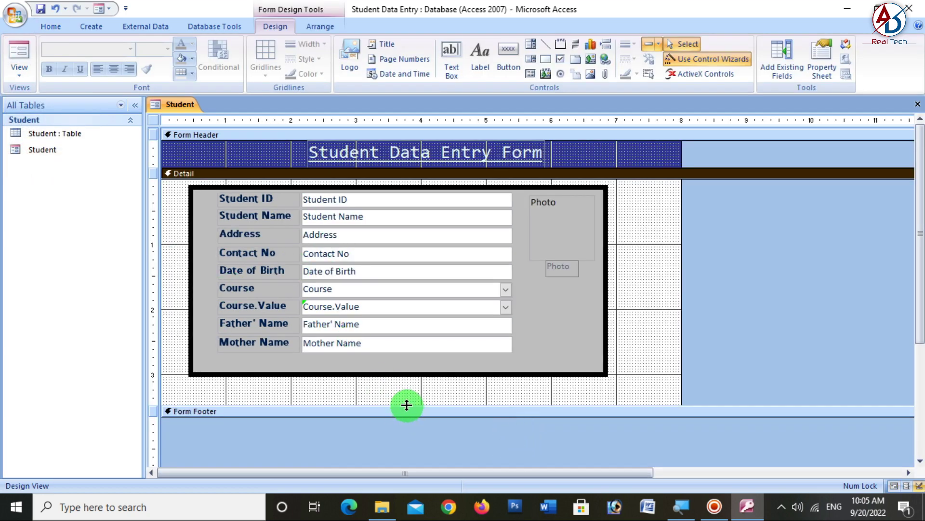
- Enlarge the Detail section and add a Go To First Record button below the fields
{"action": "left_click_drag", "start_coordinate": [406, 405], "coordinate": [407, 447]}
{"action": "scroll", "coordinate": [490, 398], "scroll_direction": "down", "scroll_amount": 3}
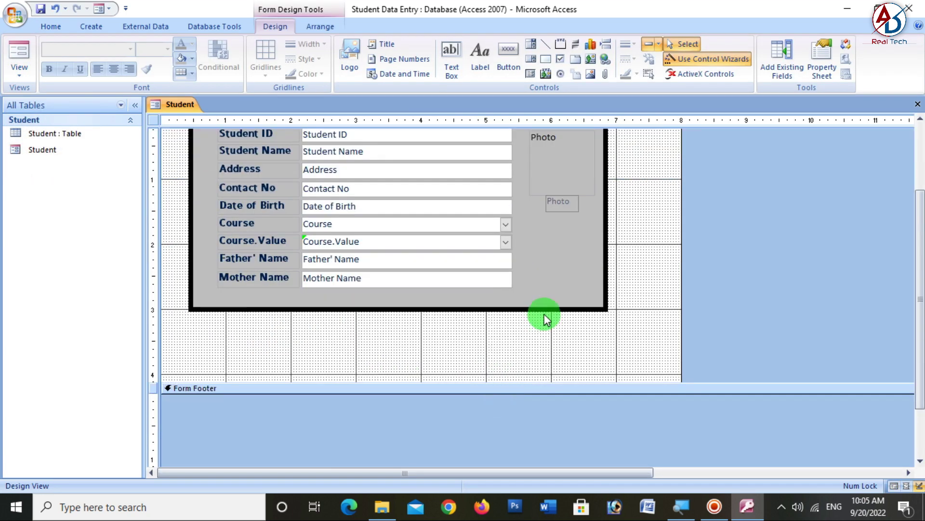
{"action": "left_click_drag", "start_coordinate": [487, 381], "coordinate": [487, 401]}
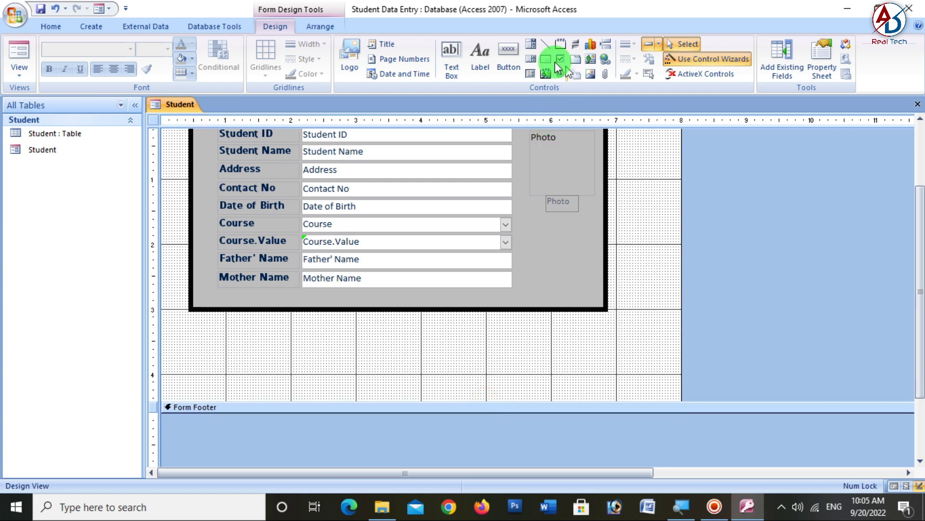
{"action": "left_click", "coordinate": [509, 58]}
{"action": "left_click_drag", "start_coordinate": [496, 363], "coordinate": [431, 345]}
{"action": "left_click", "coordinate": [541, 205]}
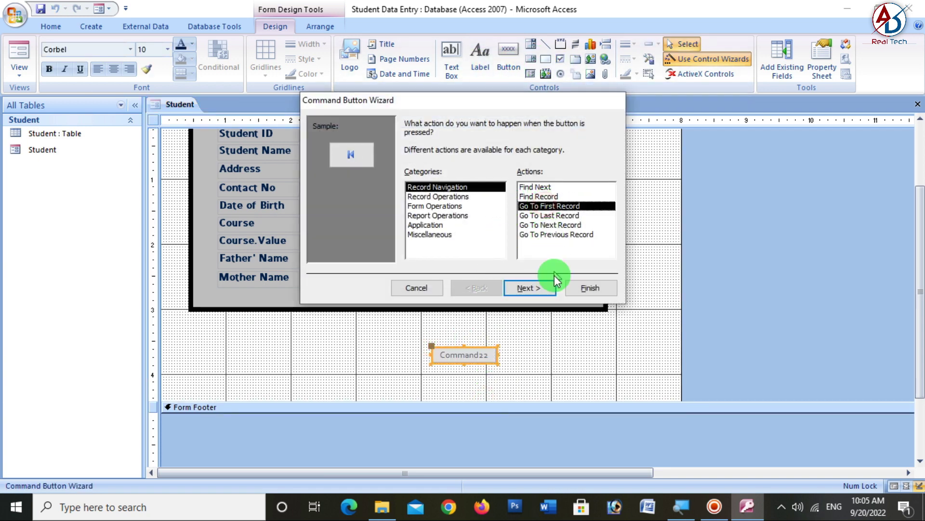
{"action": "left_click", "coordinate": [537, 288]}
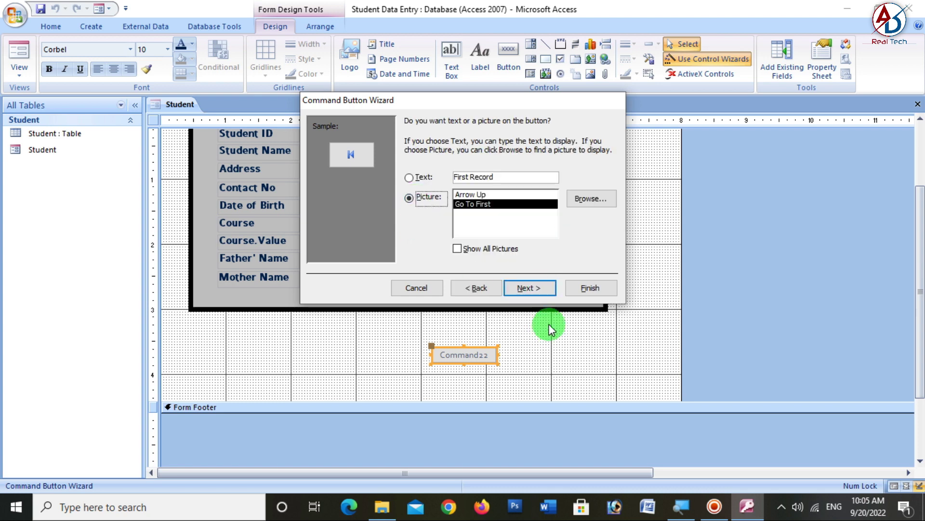
{"action": "left_click", "coordinate": [580, 291]}
{"action": "left_click", "coordinate": [484, 366]}
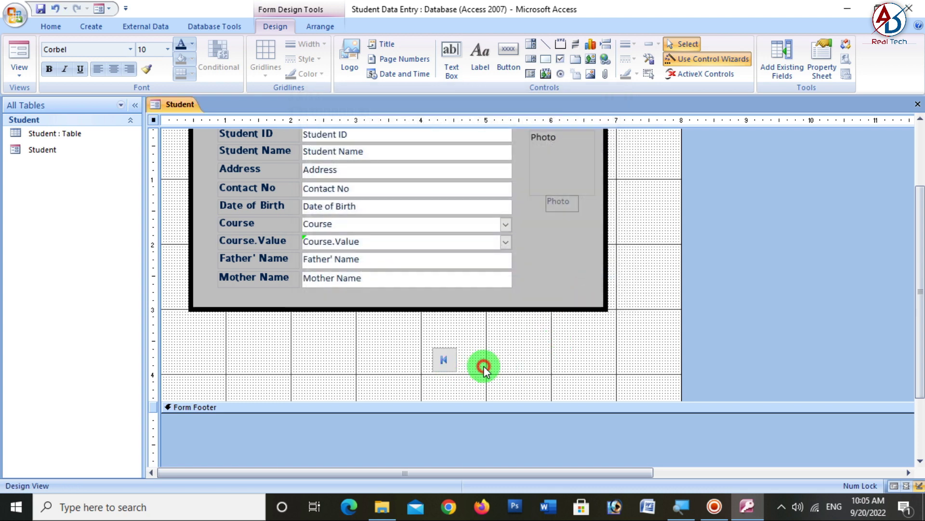
- Add Go To Last, Next and Previous Record buttons with the Command Button Wizard
{"action": "left_click", "coordinate": [508, 60]}
{"action": "left_click", "coordinate": [481, 349]}
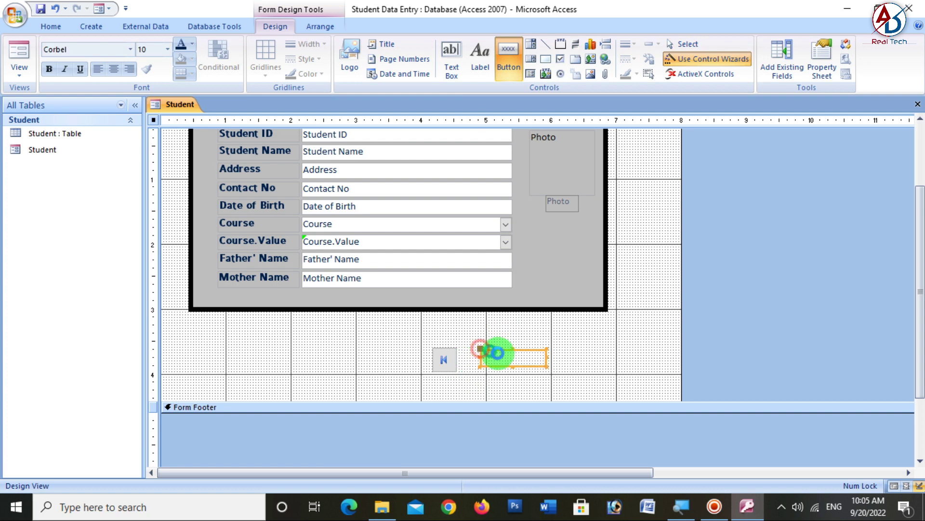
{"action": "left_click", "coordinate": [558, 215]}
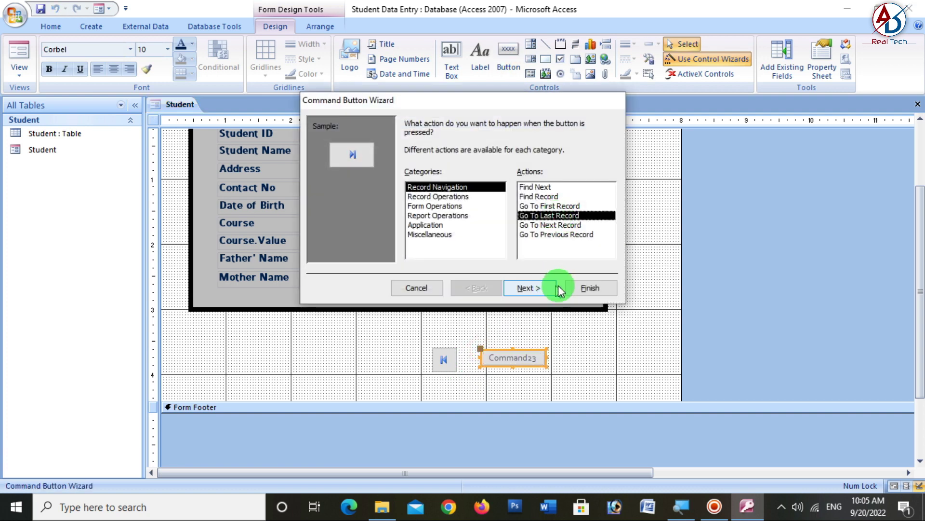
{"action": "left_click", "coordinate": [586, 288]}
{"action": "left_click", "coordinate": [509, 64]}
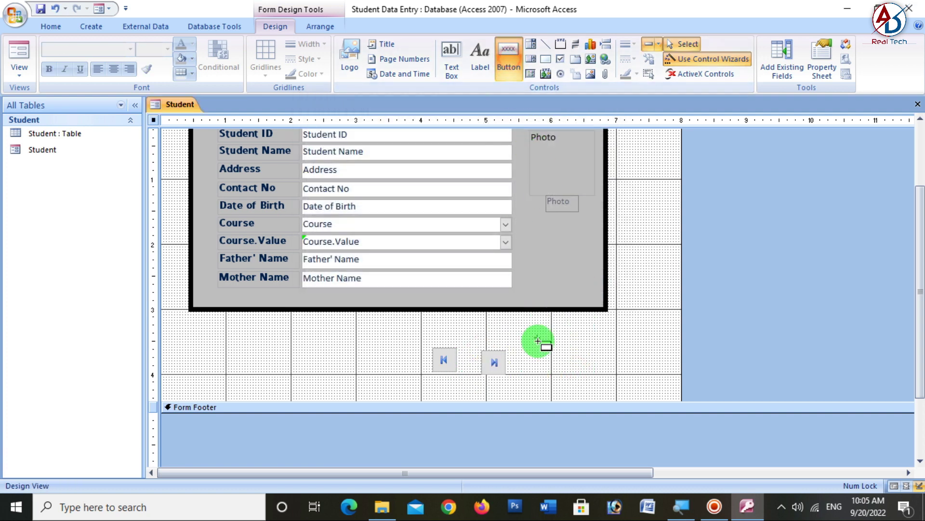
{"action": "left_click", "coordinate": [540, 359]}
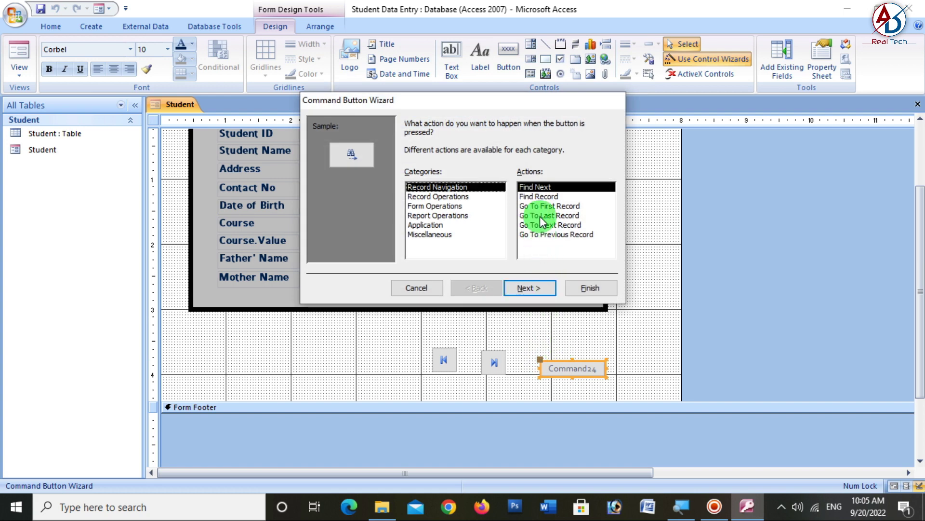
{"action": "left_click", "coordinate": [540, 224]}
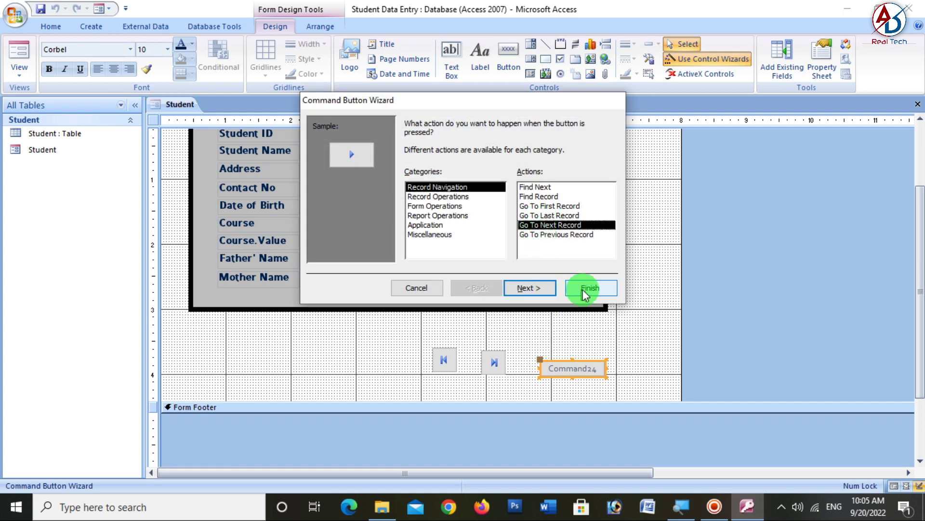
{"action": "left_click", "coordinate": [585, 288]}
{"action": "left_click", "coordinate": [508, 65]}
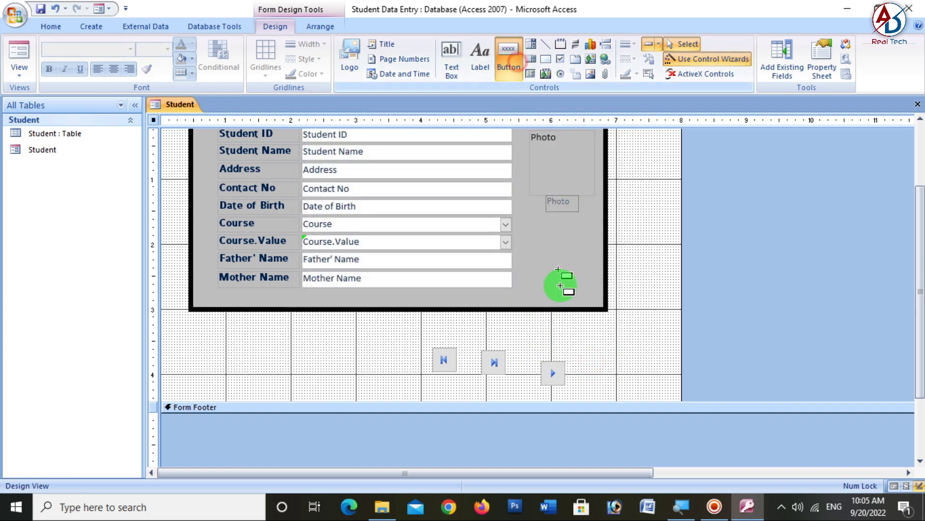
{"action": "left_click", "coordinate": [585, 376]}
{"action": "left_click", "coordinate": [562, 235]}
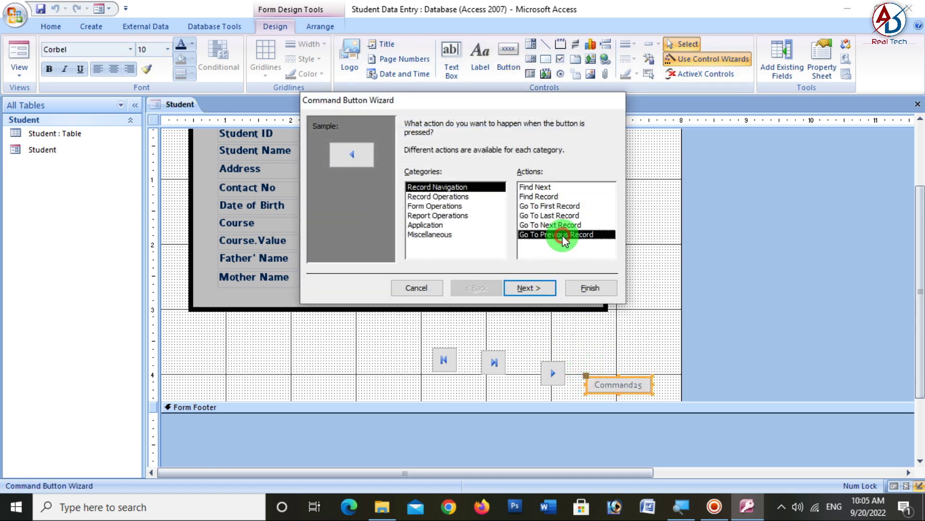
{"action": "left_click", "coordinate": [584, 289]}
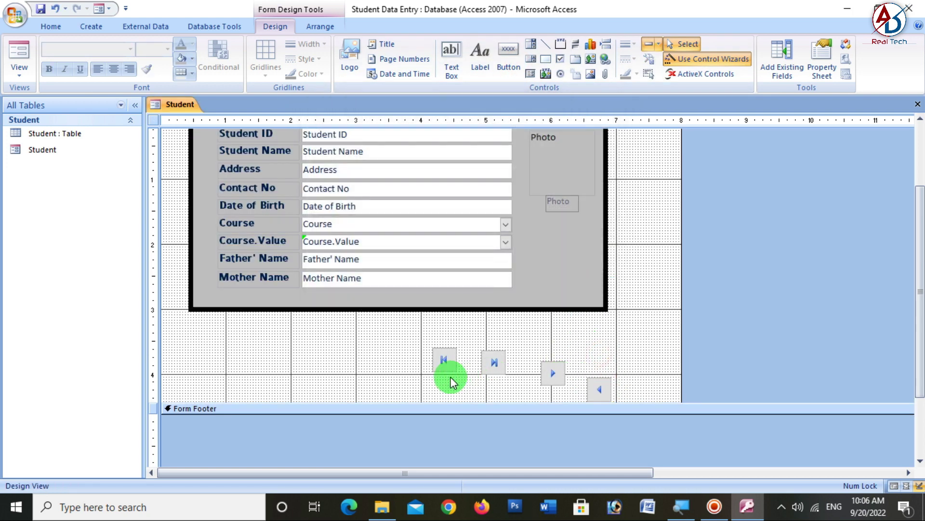
- Line up first, previous, next and last buttons in one row and draw a rectangle around them
{"action": "left_click_drag", "start_coordinate": [446, 370], "coordinate": [370, 371]}
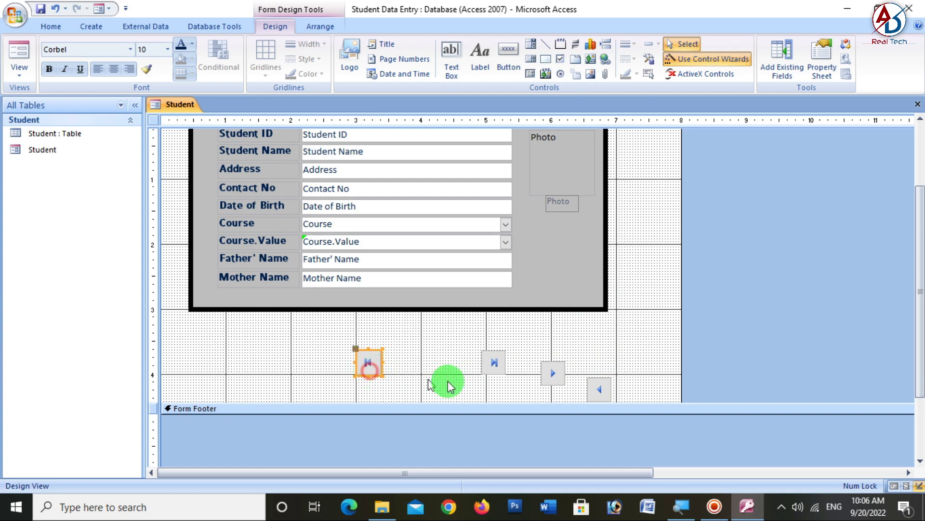
{"action": "left_click_drag", "start_coordinate": [587, 391], "coordinate": [385, 365]}
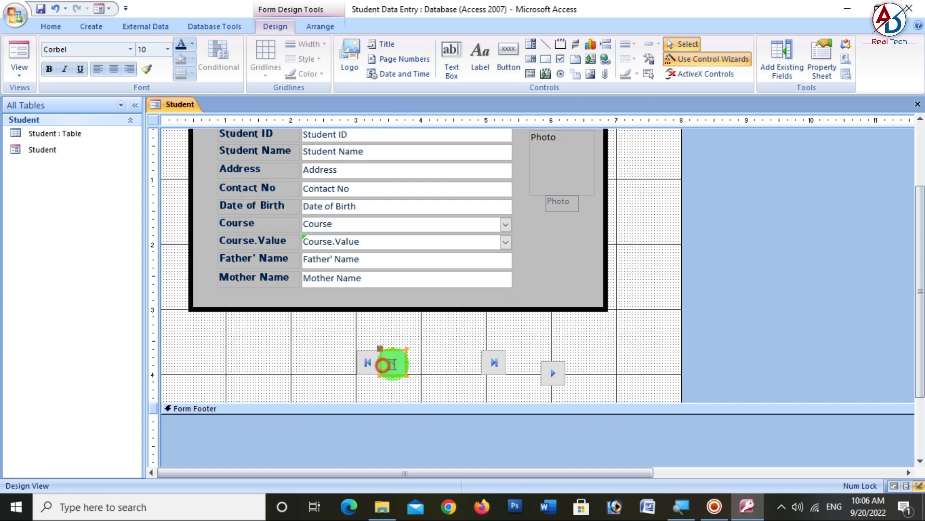
{"action": "left_click_drag", "start_coordinate": [545, 381], "coordinate": [410, 370]}
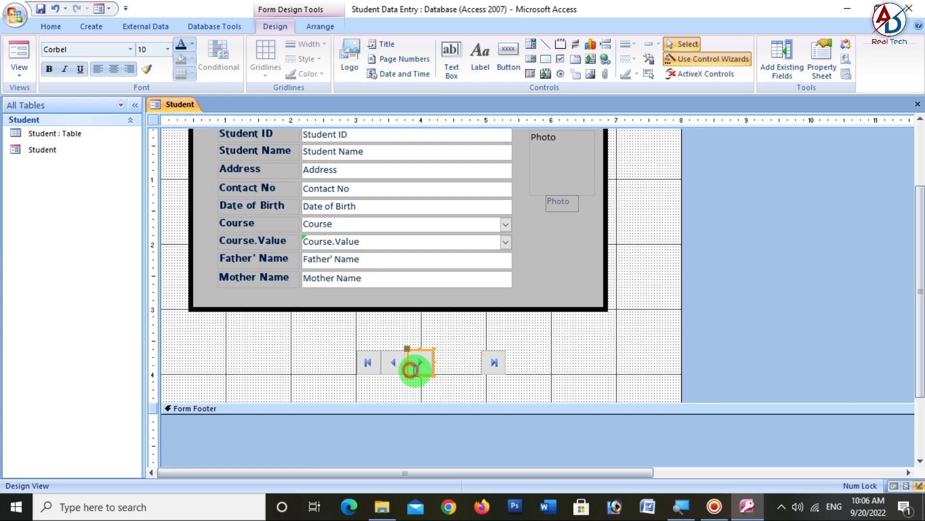
{"action": "left_click", "coordinate": [455, 379]}
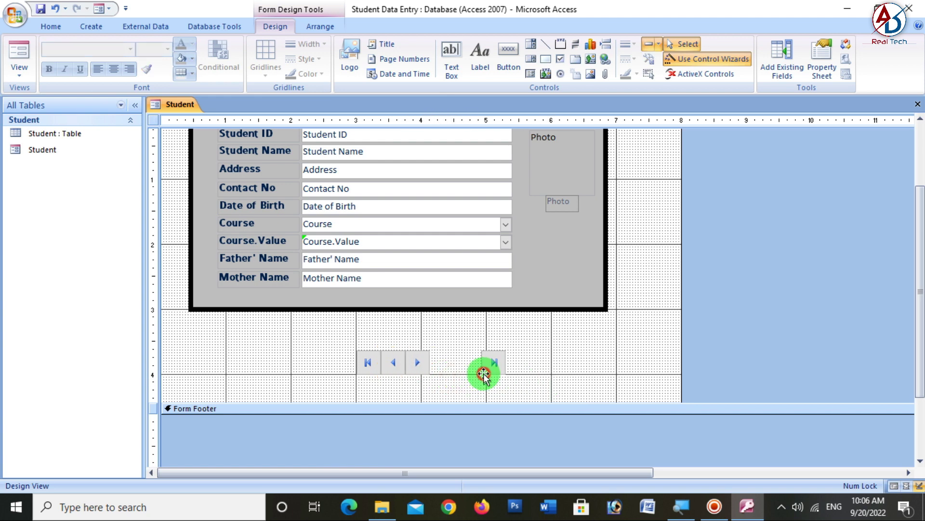
{"action": "left_click_drag", "start_coordinate": [481, 372], "coordinate": [433, 372]}
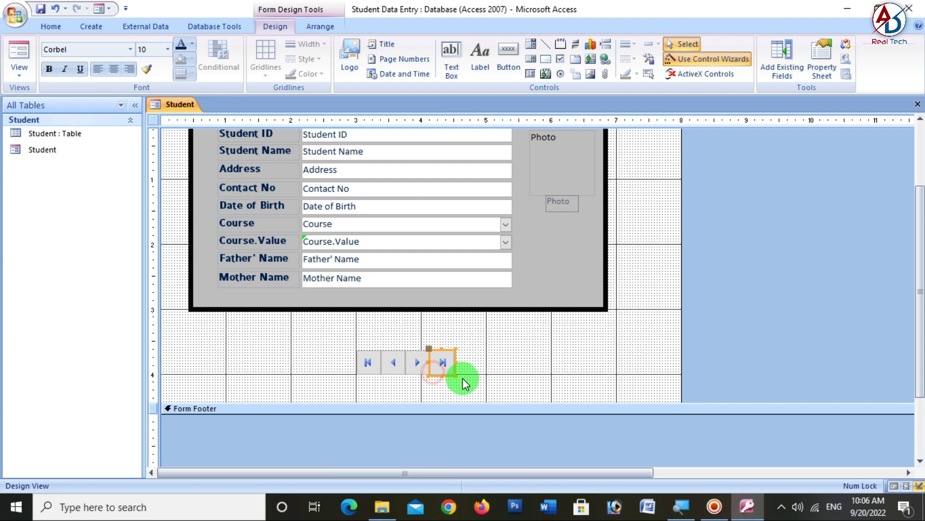
{"action": "left_click", "coordinate": [462, 379]}
{"action": "left_click", "coordinate": [546, 59]}
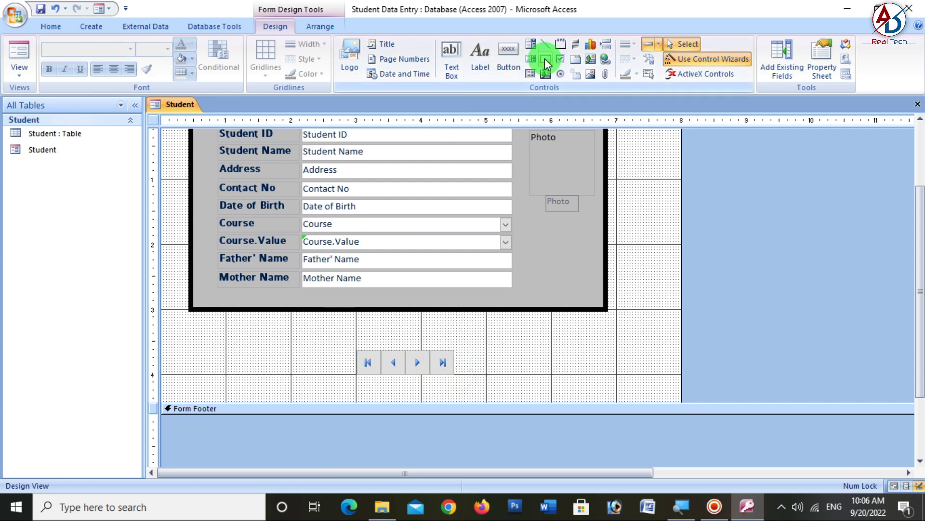
{"action": "left_click_drag", "start_coordinate": [354, 347], "coordinate": [459, 379]}
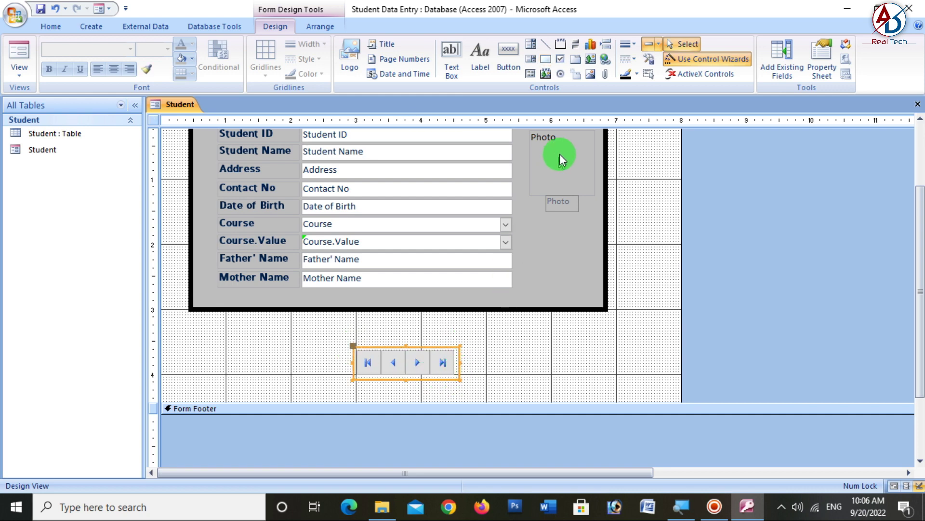
- Give the button rectangle a thicker border and dark teal fill, and send it behind the buttons
{"action": "left_click", "coordinate": [629, 44]}
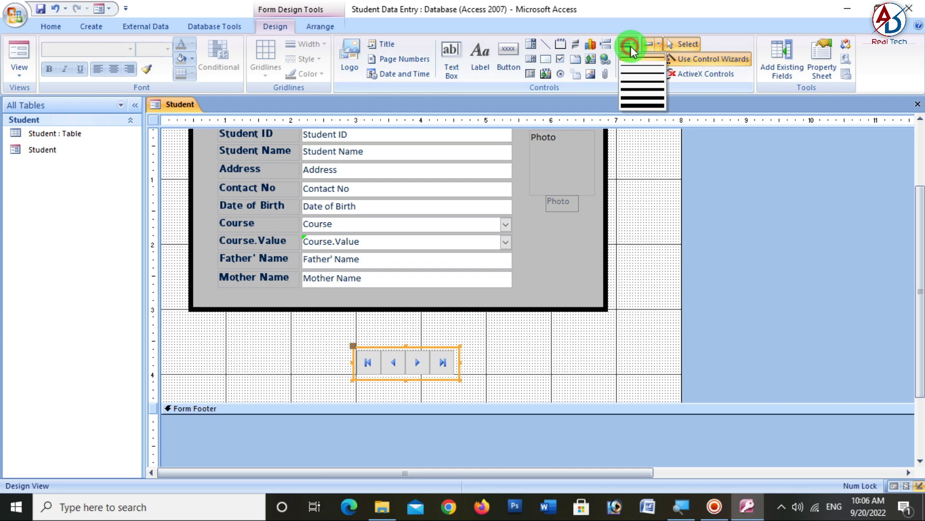
{"action": "left_click", "coordinate": [637, 70]}
{"action": "right_click", "coordinate": [458, 376]}
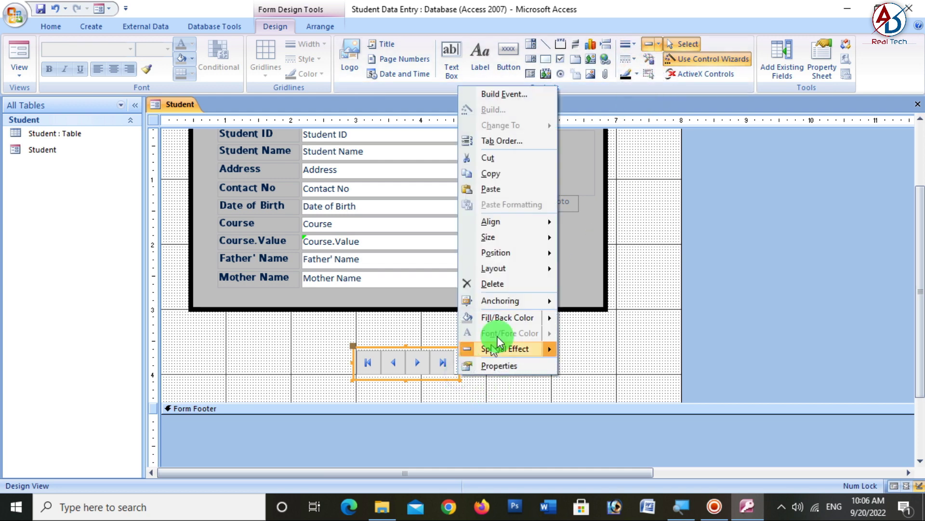
{"action": "mouse_move", "coordinate": [534, 322]}
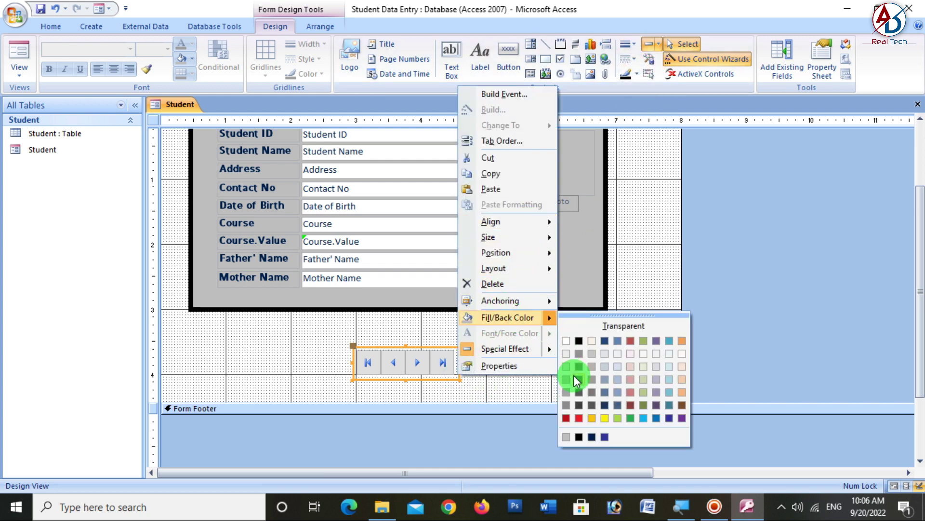
{"action": "left_click", "coordinate": [669, 405]}
{"action": "right_click", "coordinate": [437, 365]}
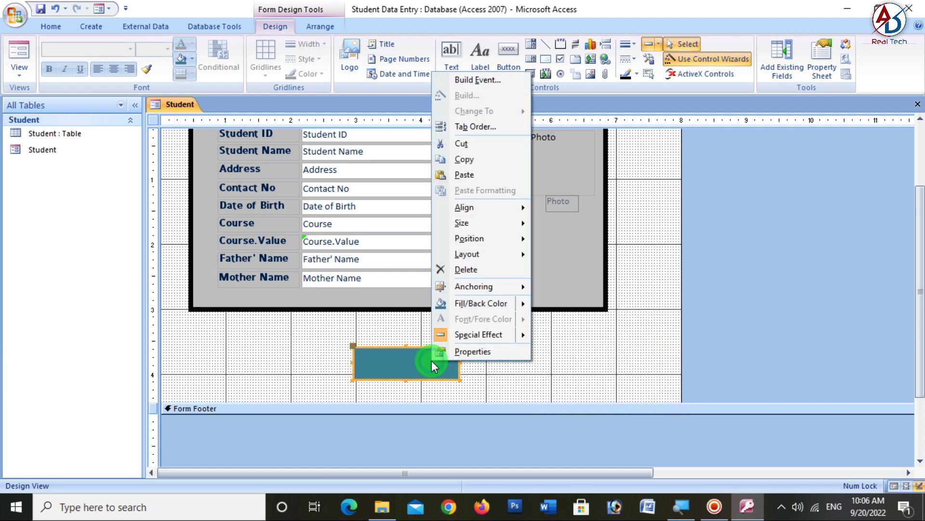
{"action": "mouse_move", "coordinate": [489, 299]}
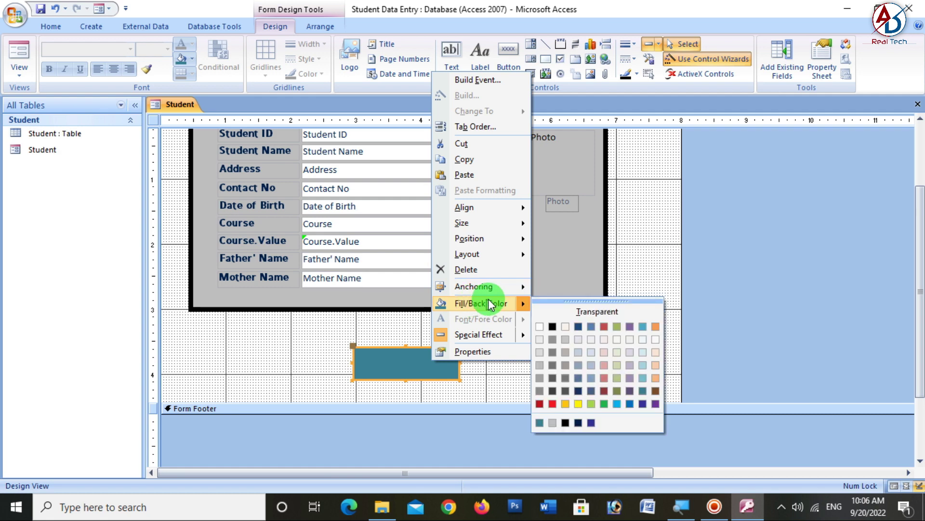
{"action": "mouse_move", "coordinate": [490, 240]}
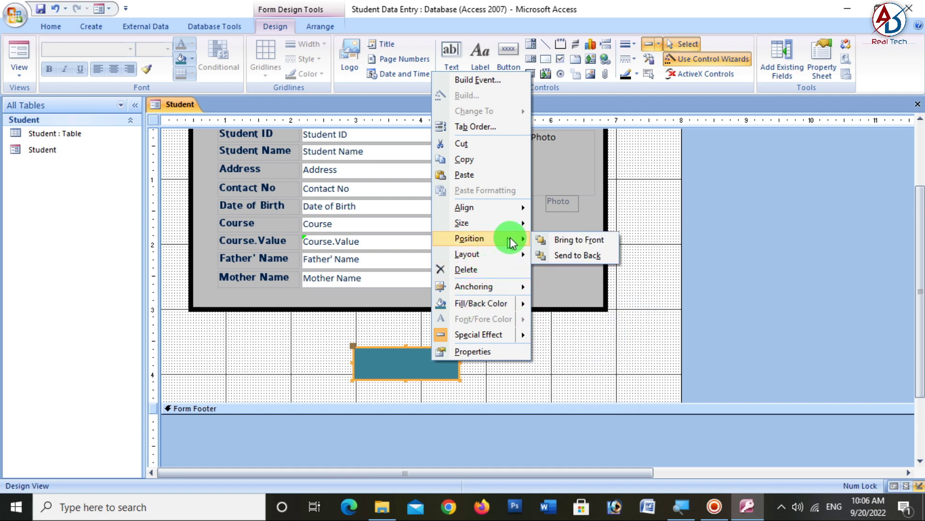
{"action": "left_click", "coordinate": [579, 258]}
{"action": "left_click", "coordinate": [530, 376]}
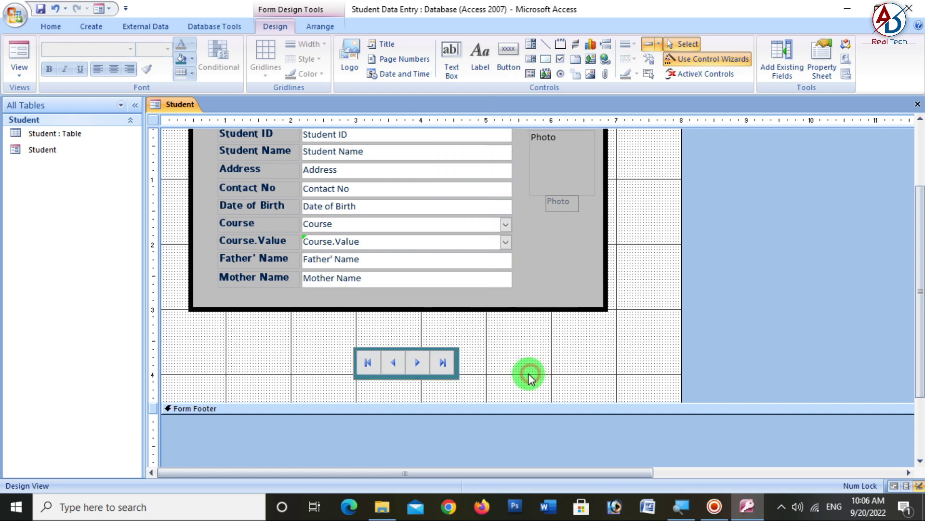
- Check the form in Form View, then back in Design View drag the teal navigation bar up-left
{"action": "left_click", "coordinate": [21, 50]}
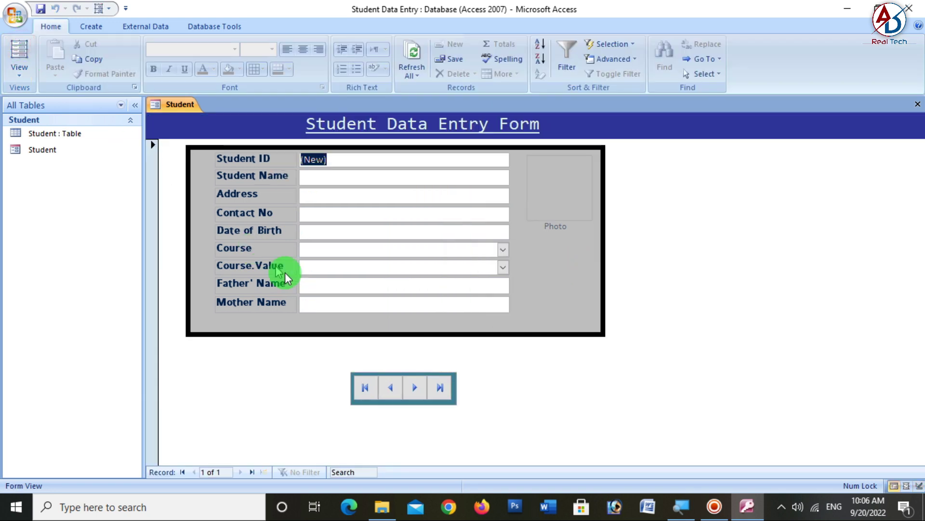
{"action": "left_click", "coordinate": [15, 76]}
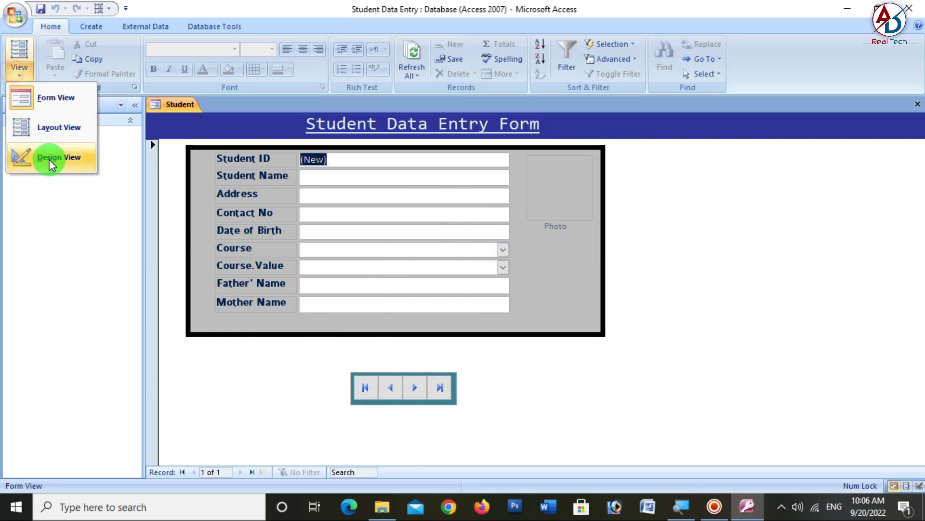
{"action": "left_click", "coordinate": [45, 161]}
{"action": "left_click", "coordinate": [455, 434]}
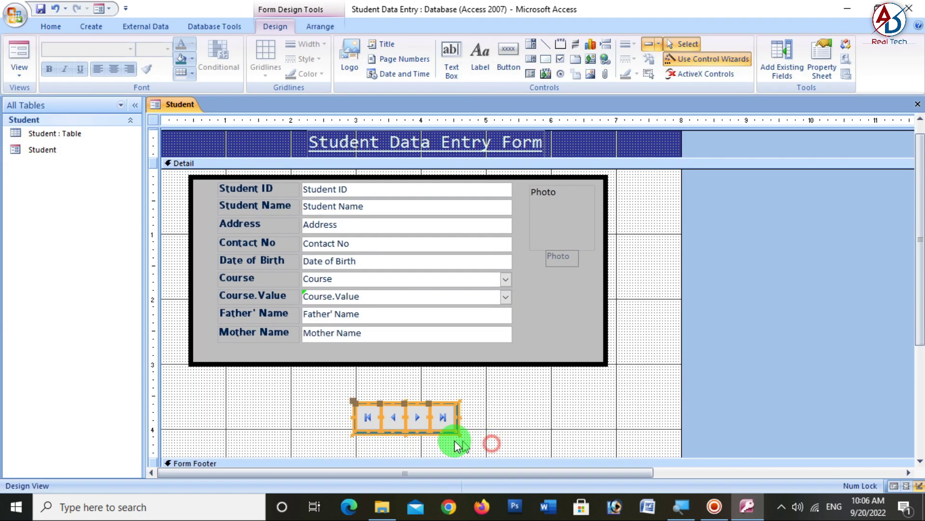
{"action": "left_click_drag", "start_coordinate": [440, 421], "coordinate": [357, 393]}
{"action": "left_click", "coordinate": [450, 396]}
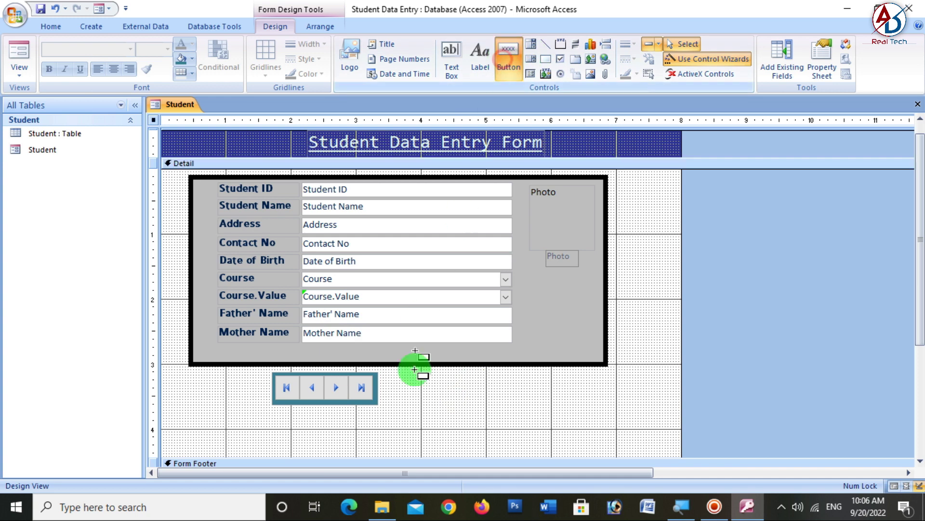
- Place a Record Operations button on the form labelled with the text 'Add Record'
{"action": "left_click", "coordinate": [450, 381]}
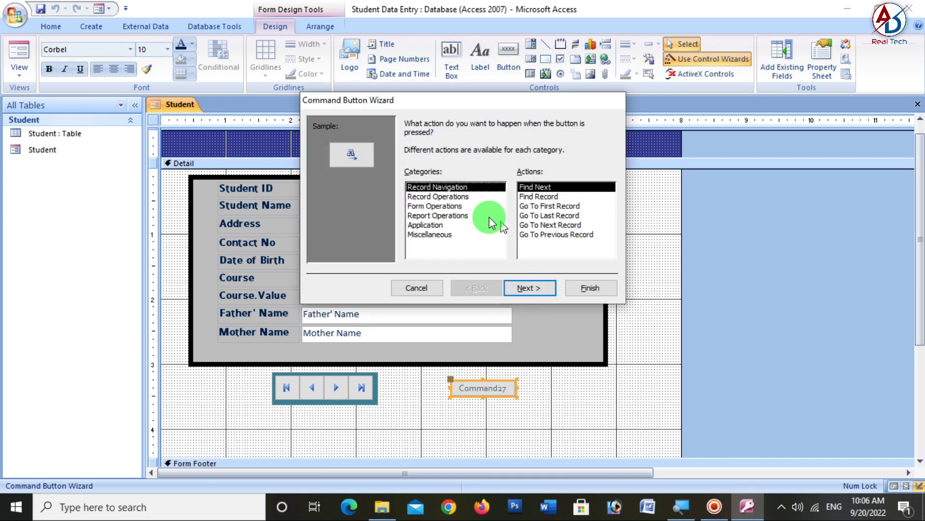
{"action": "left_click", "coordinate": [429, 196]}
{"action": "left_click", "coordinate": [530, 288]}
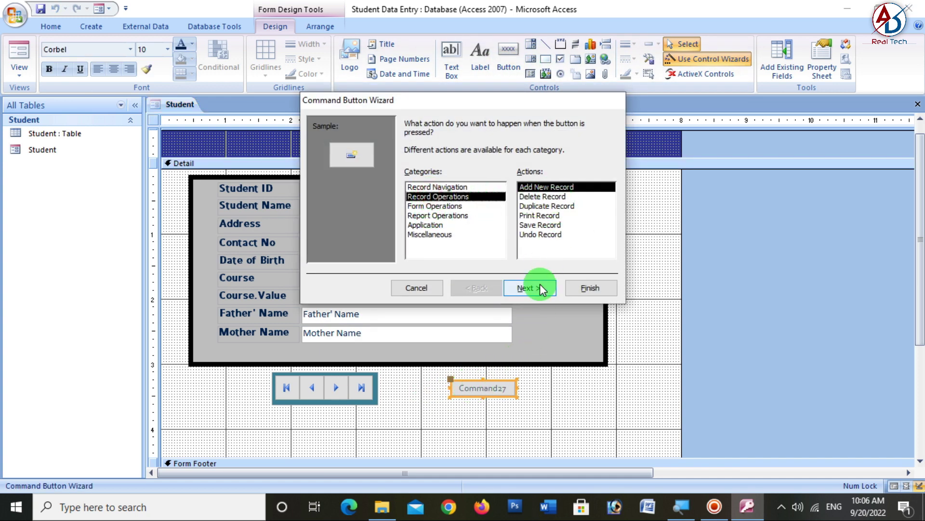
{"action": "left_click", "coordinate": [432, 199]}
{"action": "left_click", "coordinate": [412, 182]}
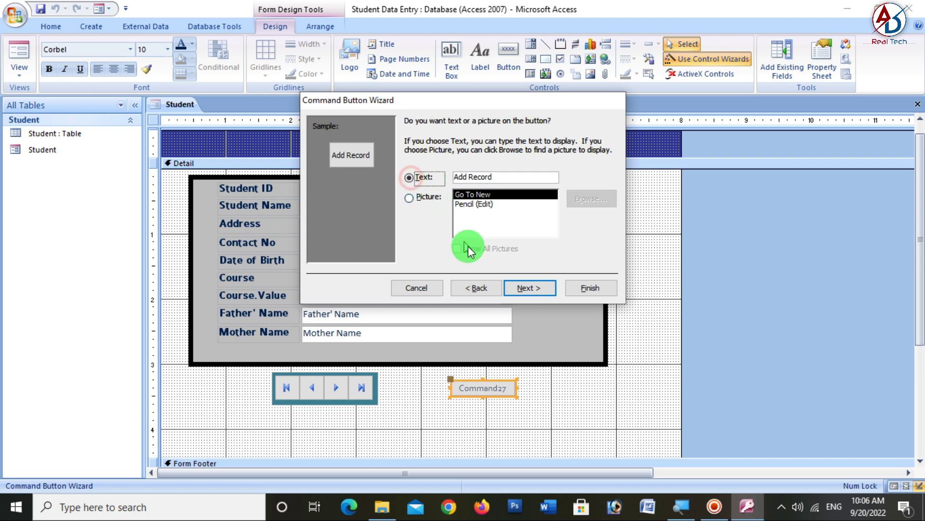
{"action": "left_click", "coordinate": [579, 289]}
{"action": "left_click", "coordinate": [554, 402]}
- Create a first Delete Record command button below Add Record
{"action": "left_click", "coordinate": [509, 54]}
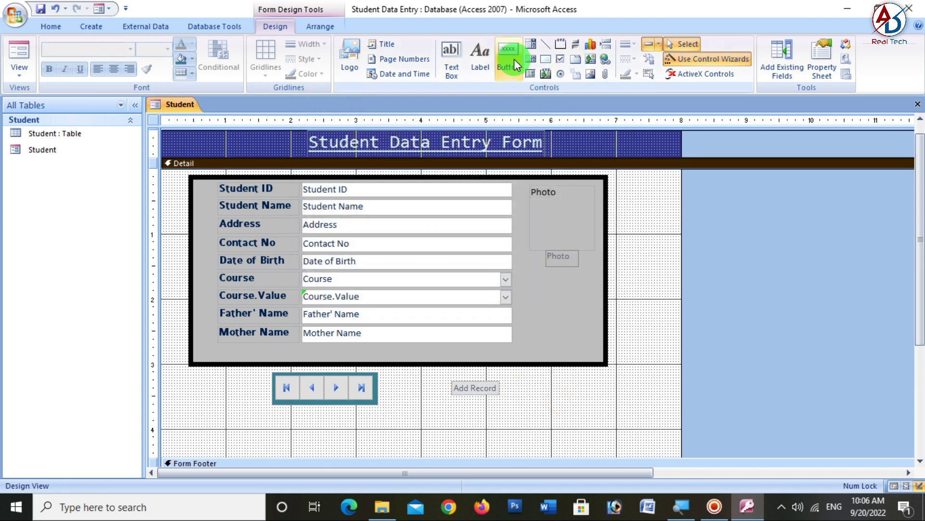
{"action": "left_click", "coordinate": [456, 404]}
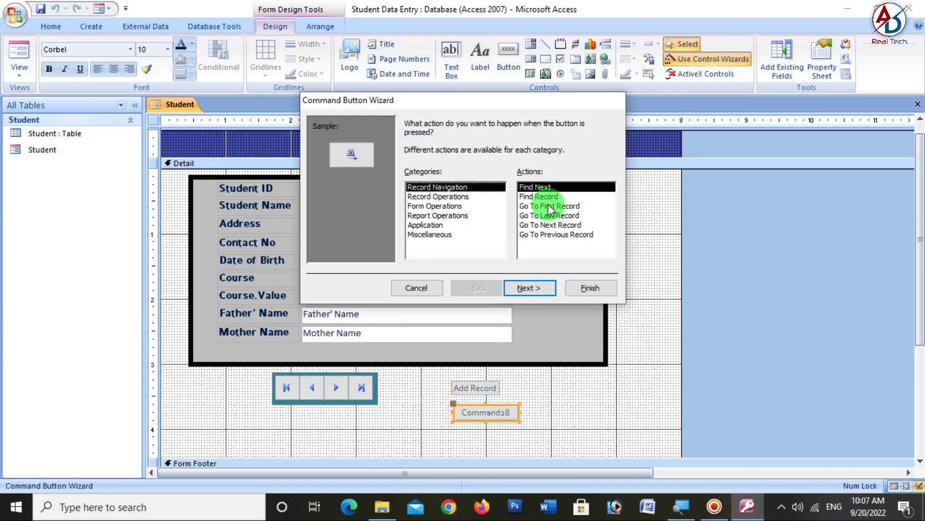
{"action": "left_click", "coordinate": [463, 196]}
{"action": "left_click", "coordinate": [537, 196]}
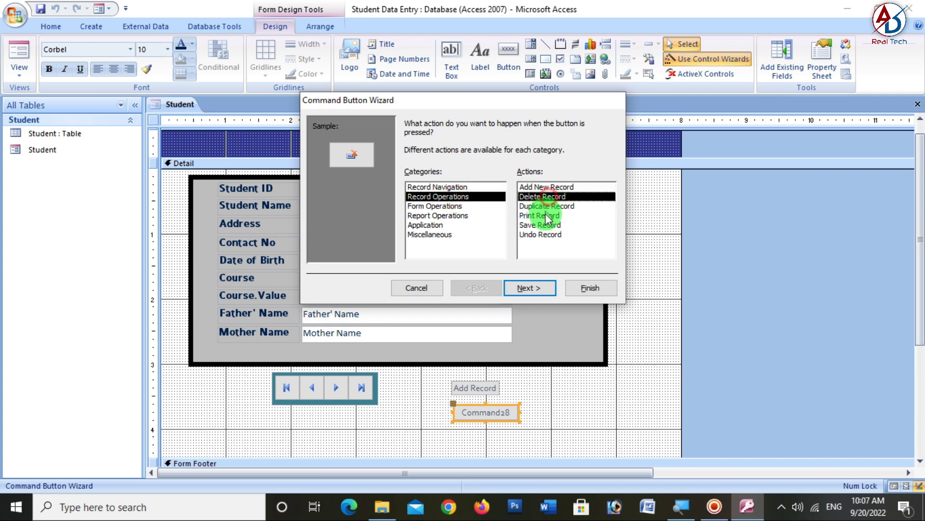
{"action": "left_click", "coordinate": [586, 291]}
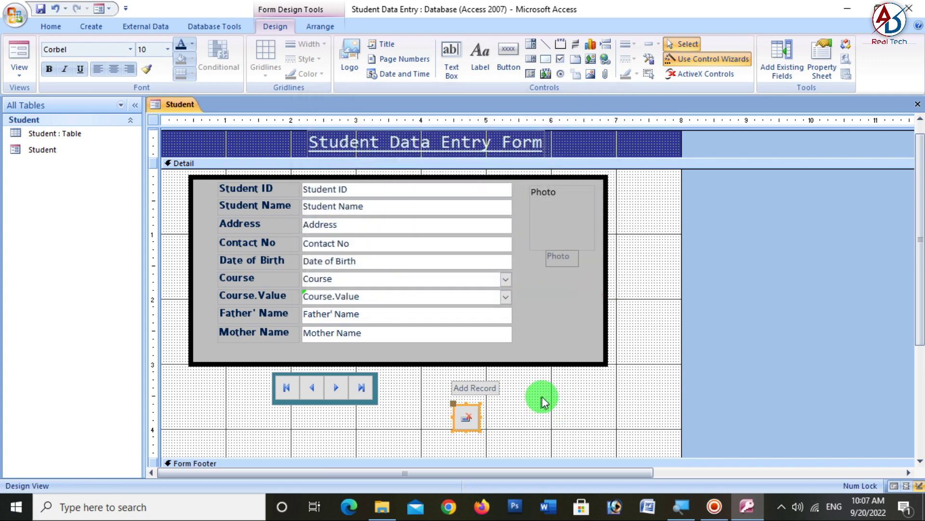
{"action": "left_click", "coordinate": [525, 207]}
- Re-create the Delete Record button below Add Record with a text label
{"action": "left_click", "coordinate": [508, 61]}
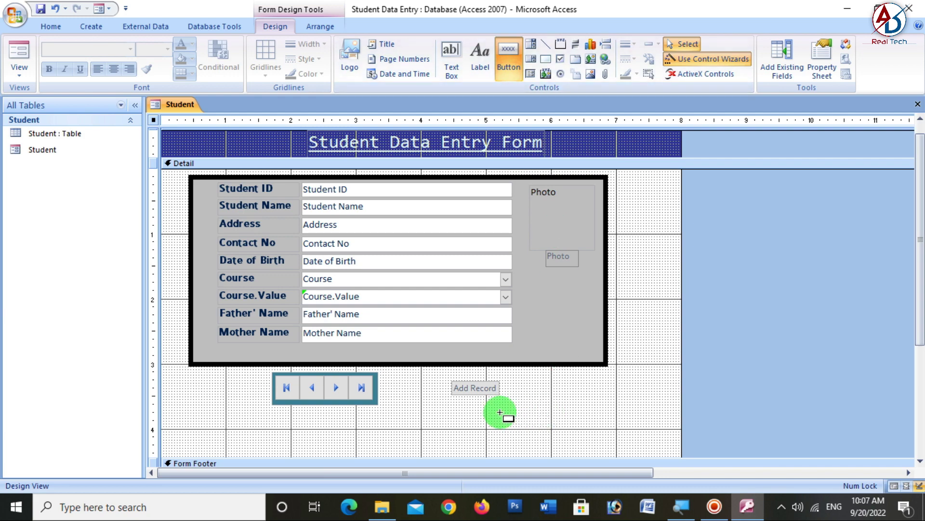
{"action": "left_click", "coordinate": [448, 409]}
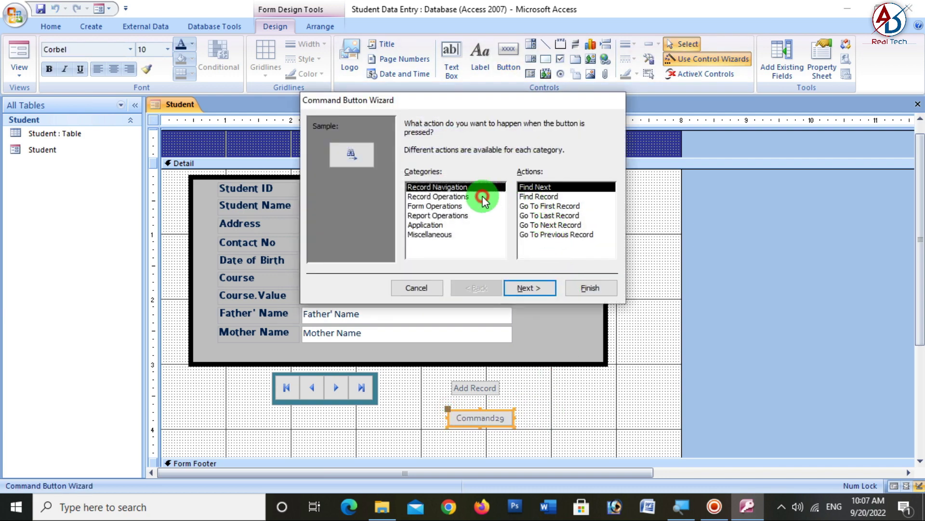
{"action": "left_click", "coordinate": [482, 196]}
{"action": "left_click", "coordinate": [540, 197]}
{"action": "left_click", "coordinate": [530, 287]}
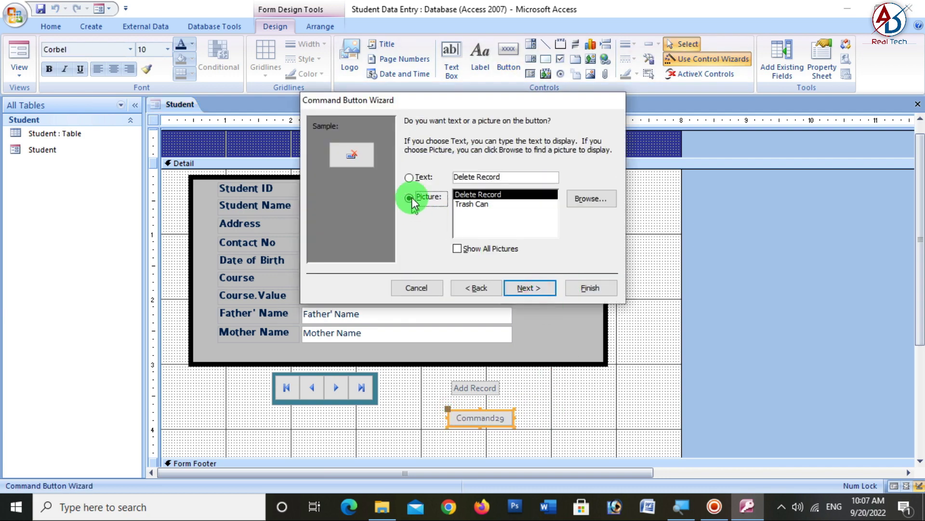
{"action": "left_click", "coordinate": [411, 180]}
{"action": "left_click", "coordinate": [592, 288]}
{"action": "left_click", "coordinate": [531, 414]}
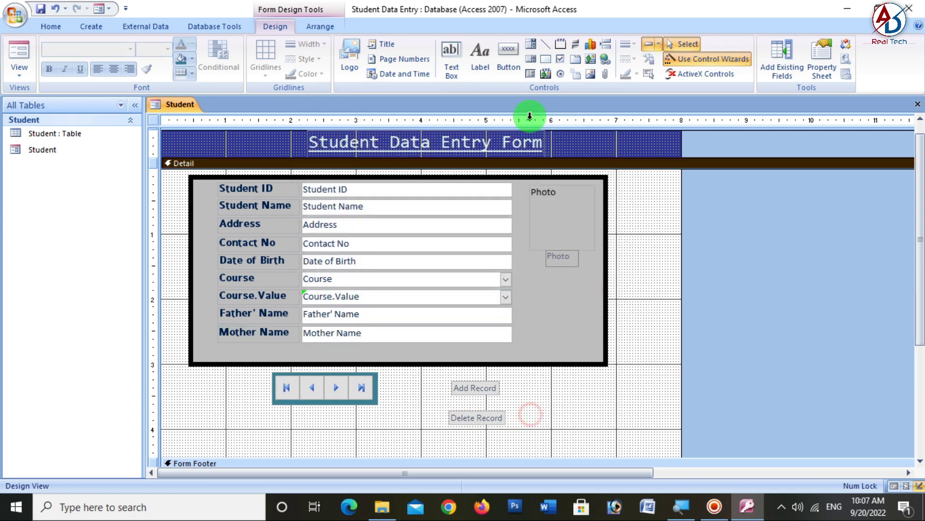
{"action": "left_click", "coordinate": [505, 59]}
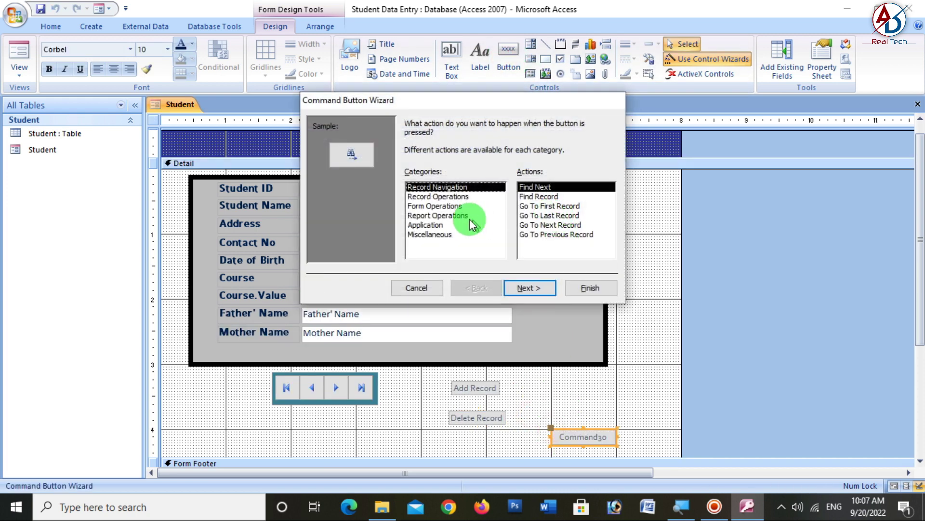
- Create a Save Record command button with a text label
{"action": "left_click", "coordinate": [458, 197]}
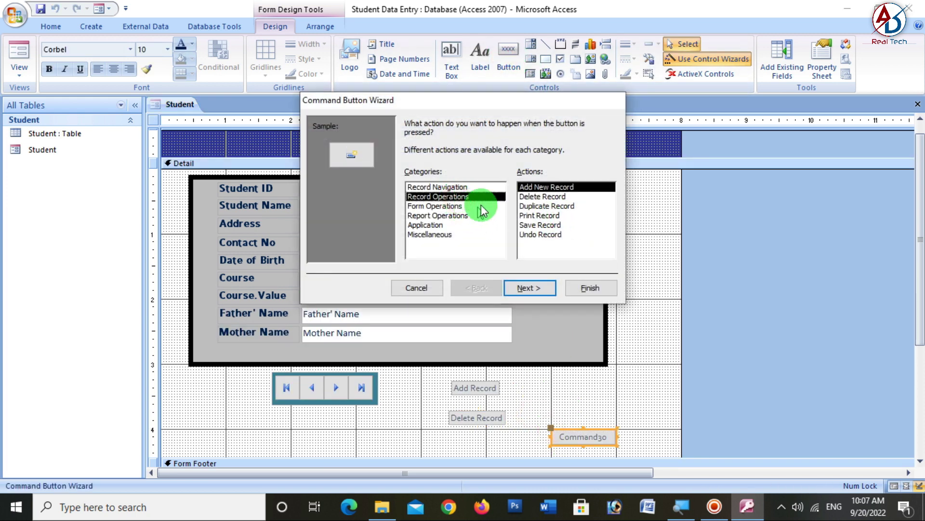
{"action": "left_click", "coordinate": [540, 225]}
{"action": "left_click", "coordinate": [543, 288]}
{"action": "left_click", "coordinate": [409, 177]}
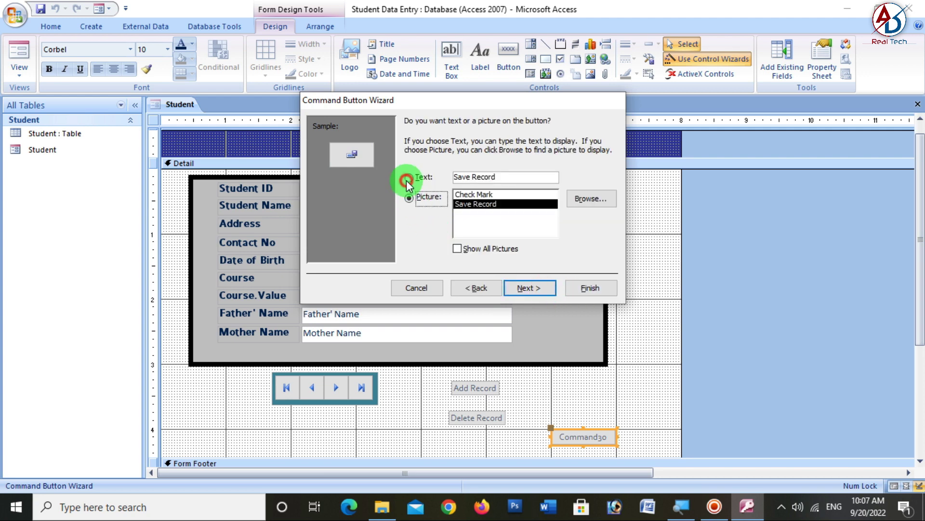
{"action": "left_click", "coordinate": [590, 287]}
{"action": "left_click", "coordinate": [552, 343]}
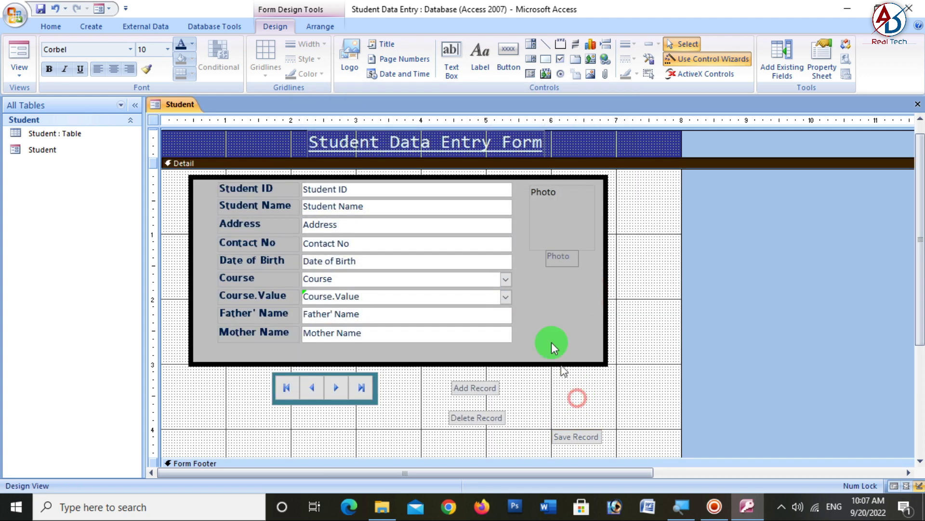
- Add a Form Operations Close Form button showing the Exit Doorway picture
{"action": "left_click", "coordinate": [507, 50]}
{"action": "left_click", "coordinate": [556, 412]}
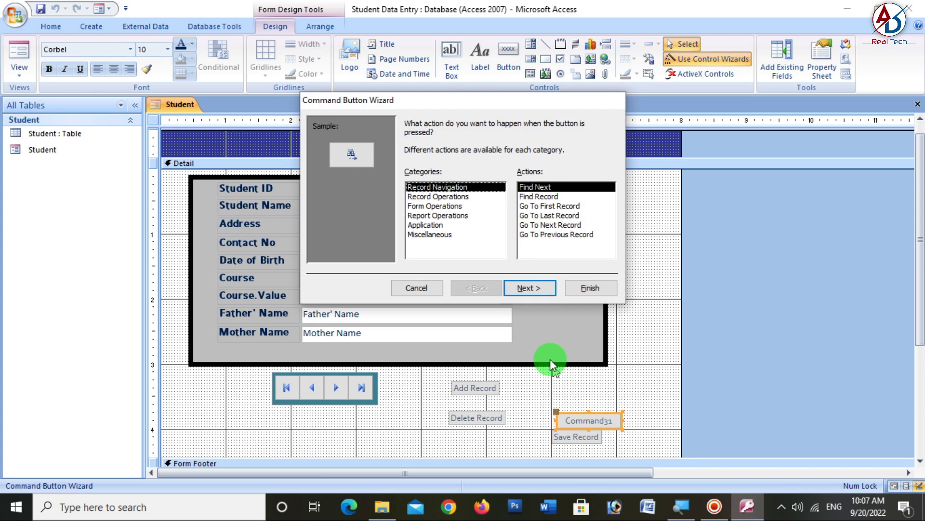
{"action": "left_click", "coordinate": [437, 196]}
{"action": "left_click", "coordinate": [444, 207]}
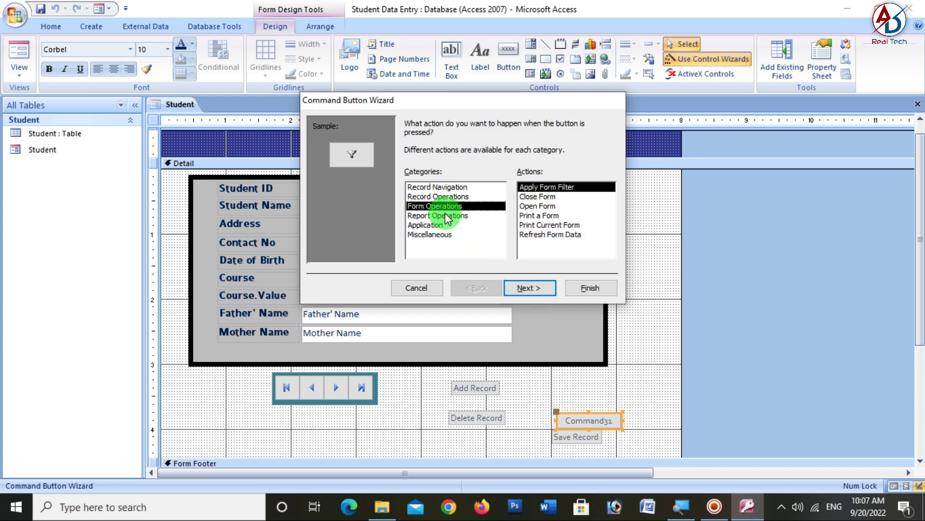
{"action": "left_click", "coordinate": [548, 188]}
{"action": "left_click", "coordinate": [547, 196]}
{"action": "left_click", "coordinate": [529, 288]}
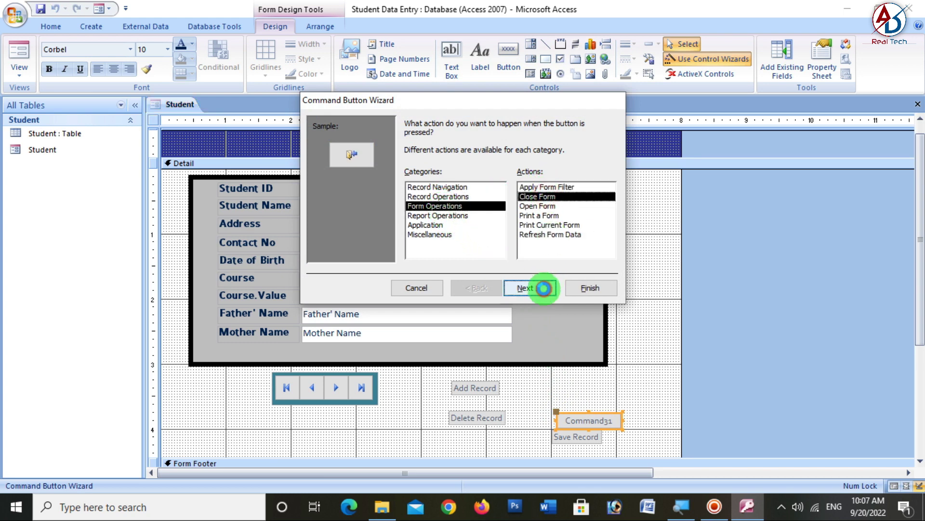
{"action": "left_click", "coordinate": [415, 179]}
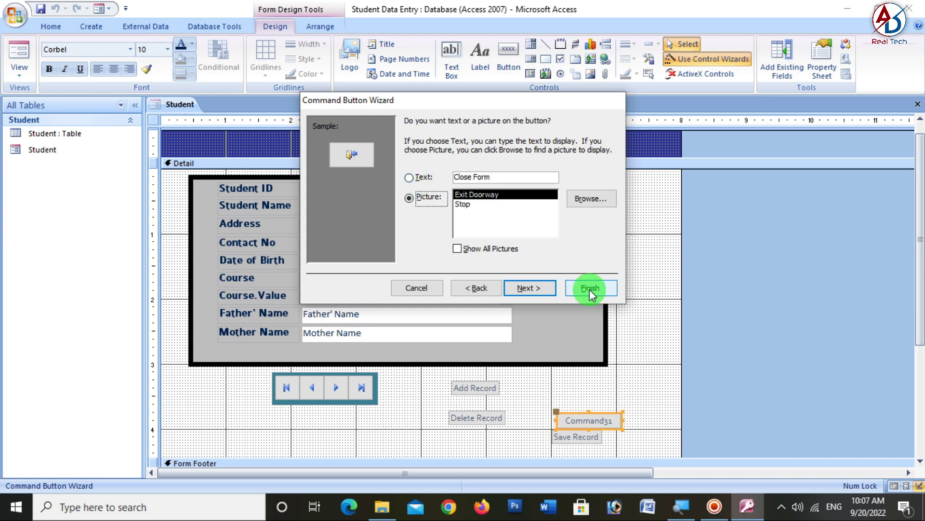
{"action": "left_click", "coordinate": [589, 289]}
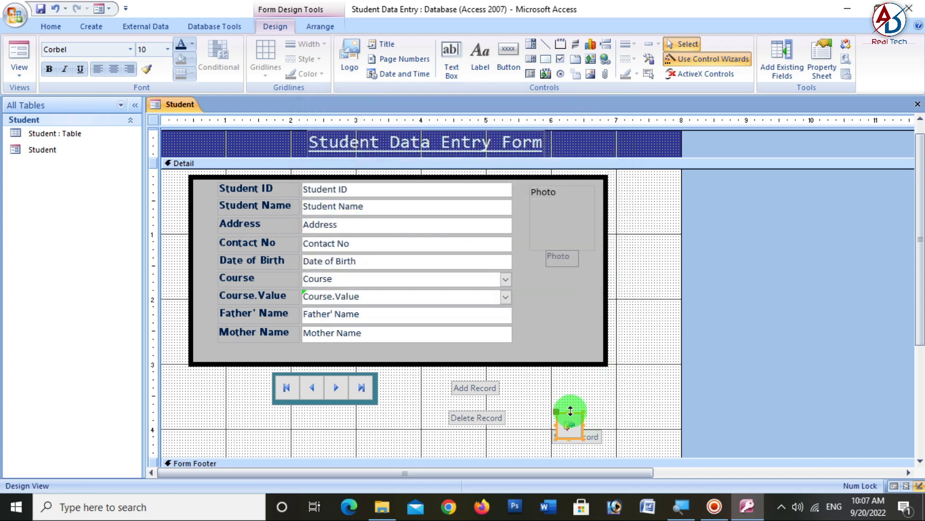
- Move the Close Form button up into the Form Header beside the title
{"action": "left_click_drag", "start_coordinate": [557, 412], "coordinate": [653, 256]}
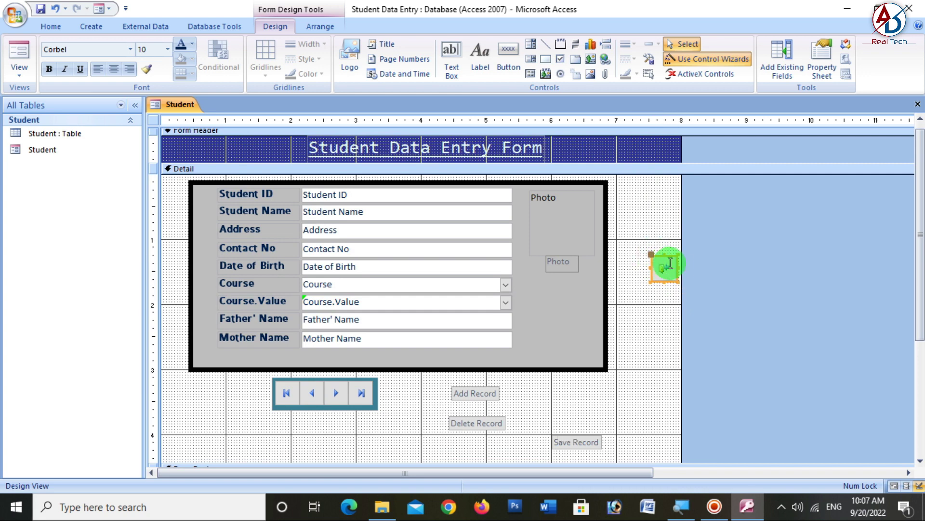
{"action": "left_click_drag", "start_coordinate": [676, 263], "coordinate": [641, 153]}
{"action": "left_click", "coordinate": [631, 280]}
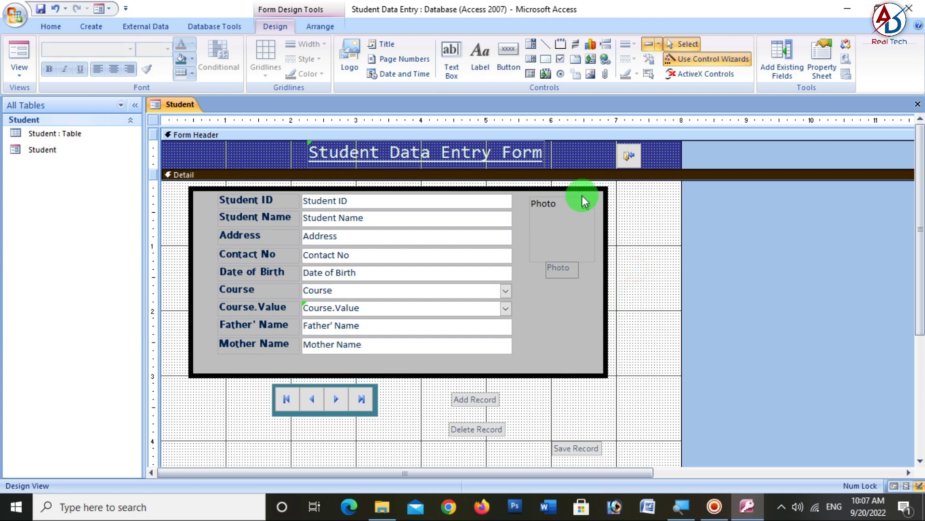
- Create an Application > Quit Application button with the red stop picture
{"action": "left_click", "coordinate": [515, 62]}
{"action": "scroll", "coordinate": [592, 440], "scroll_direction": "down", "scroll_amount": 2}
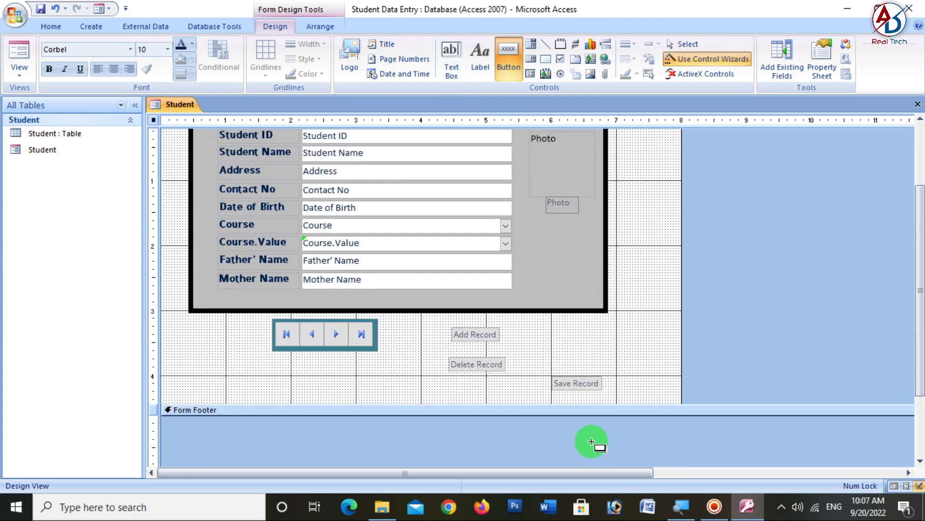
{"action": "left_click", "coordinate": [550, 333]}
{"action": "left_click", "coordinate": [469, 196]}
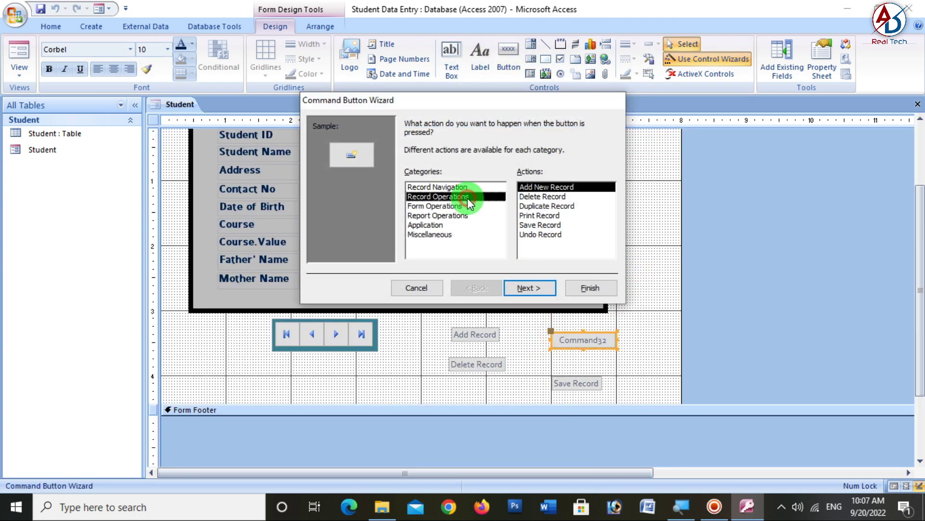
{"action": "left_click", "coordinate": [460, 208]}
{"action": "left_click", "coordinate": [459, 216]}
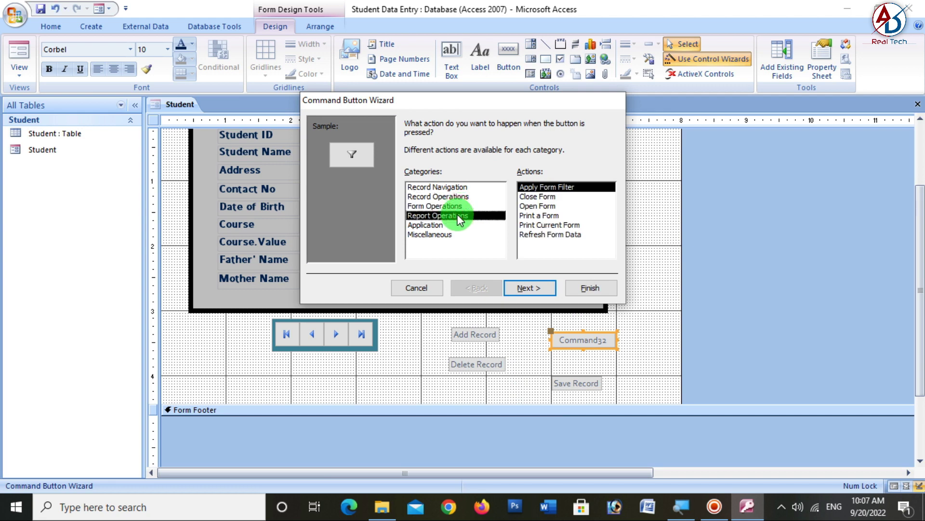
{"action": "left_click", "coordinate": [455, 226]}
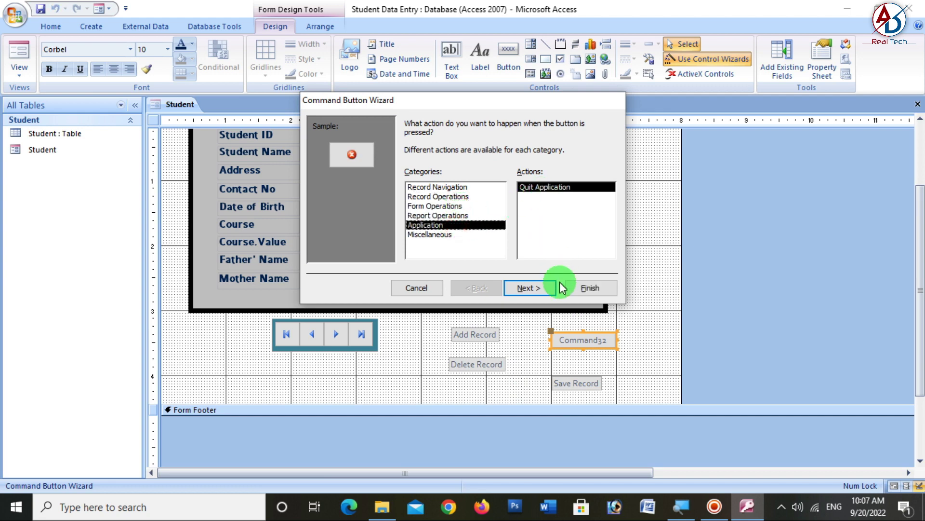
{"action": "left_click", "coordinate": [536, 288]}
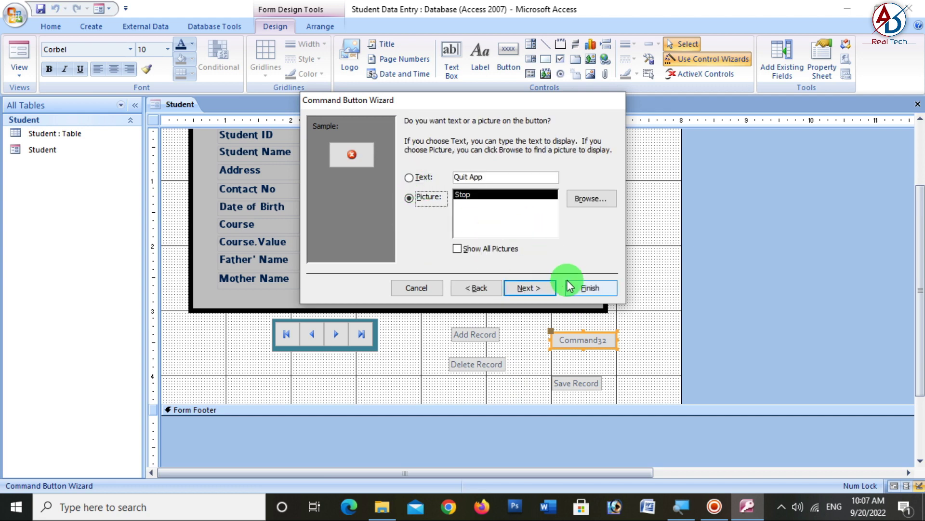
{"action": "left_click", "coordinate": [584, 287]}
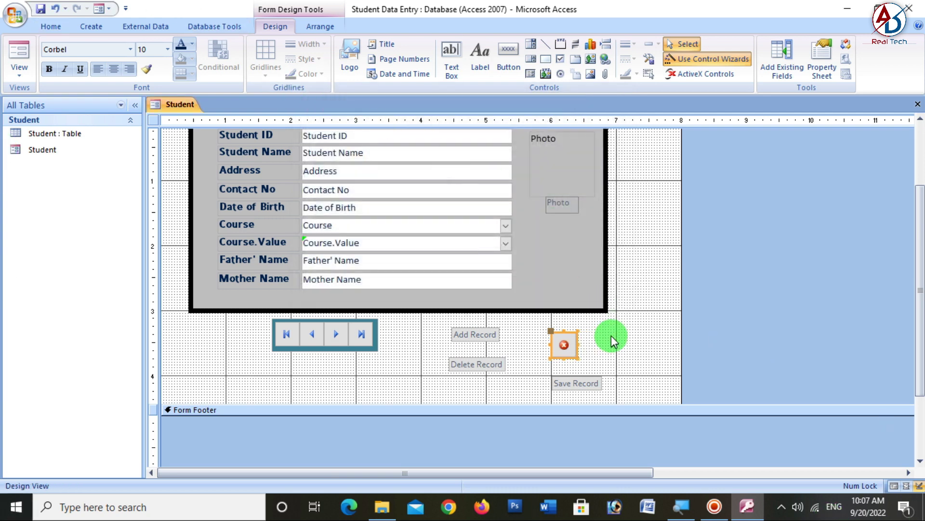
{"action": "left_click", "coordinate": [614, 333]}
- Move the stop and Close Form buttons to the Form Header's right end and shorten the header
{"action": "scroll", "coordinate": [629, 378], "scroll_direction": "up", "scroll_amount": 2}
{"action": "left_click", "coordinate": [558, 400]}
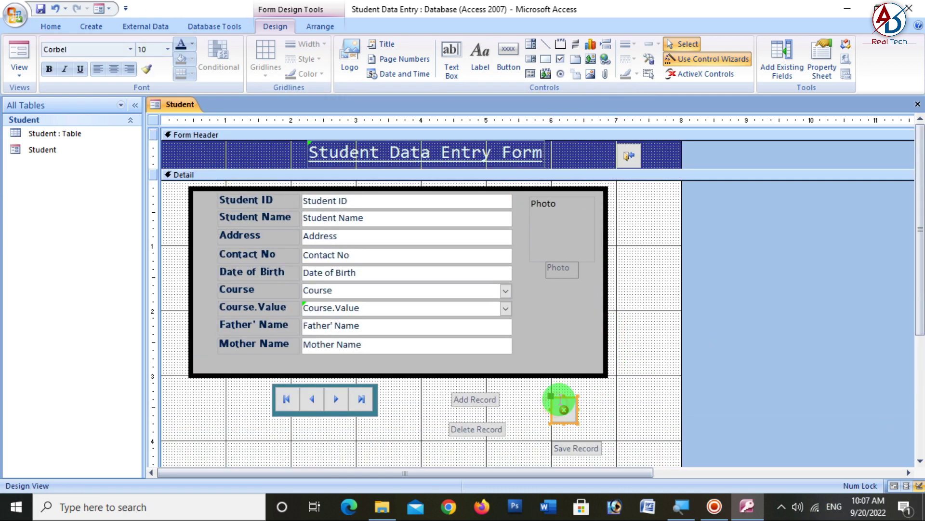
{"action": "left_click_drag", "start_coordinate": [682, 166], "coordinate": [650, 141]}
{"action": "left_click", "coordinate": [631, 145]}
{"action": "left_click", "coordinate": [654, 198]}
{"action": "left_click_drag", "start_coordinate": [616, 165], "coordinate": [619, 167]}
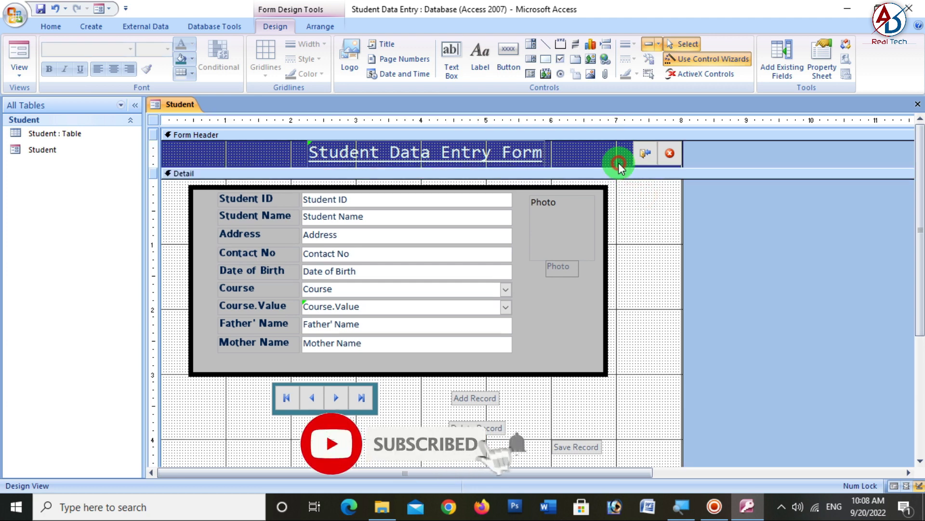
- Stack the Add, Delete and Save Record buttons with Arrange > Stacked
{"action": "scroll", "coordinate": [590, 359], "scroll_direction": "down", "scroll_amount": 3}
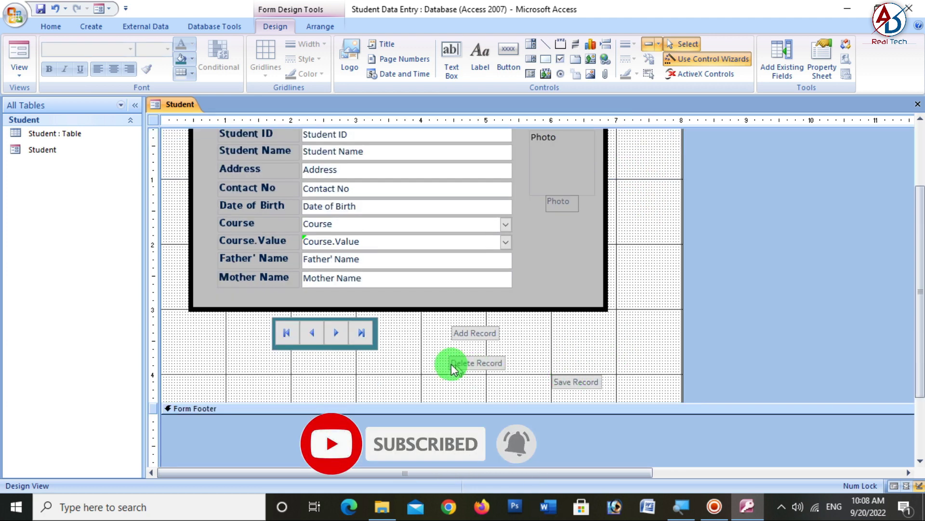
{"action": "left_click_drag", "start_coordinate": [440, 332], "coordinate": [595, 393]}
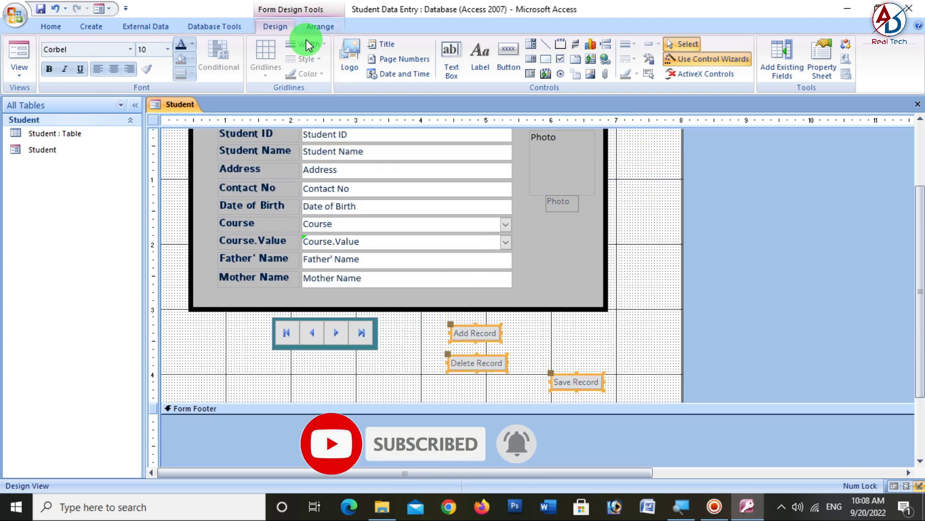
{"action": "left_click", "coordinate": [307, 27]}
{"action": "left_click", "coordinate": [103, 58]}
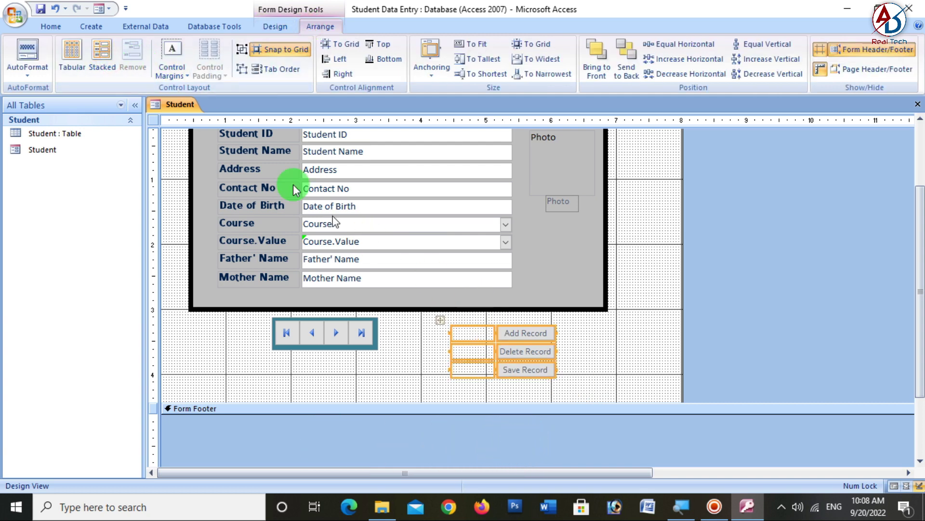
{"action": "left_click", "coordinate": [577, 372]}
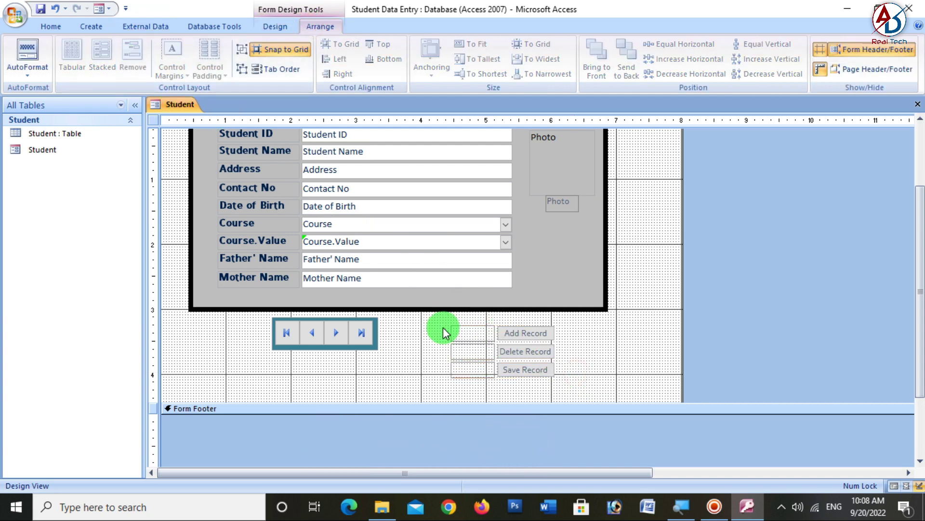
- Remove the stacked layout and move the three buttons right of the navigation bar
{"action": "left_click_drag", "start_coordinate": [441, 328], "coordinate": [516, 371]}
{"action": "left_click", "coordinate": [132, 60]}
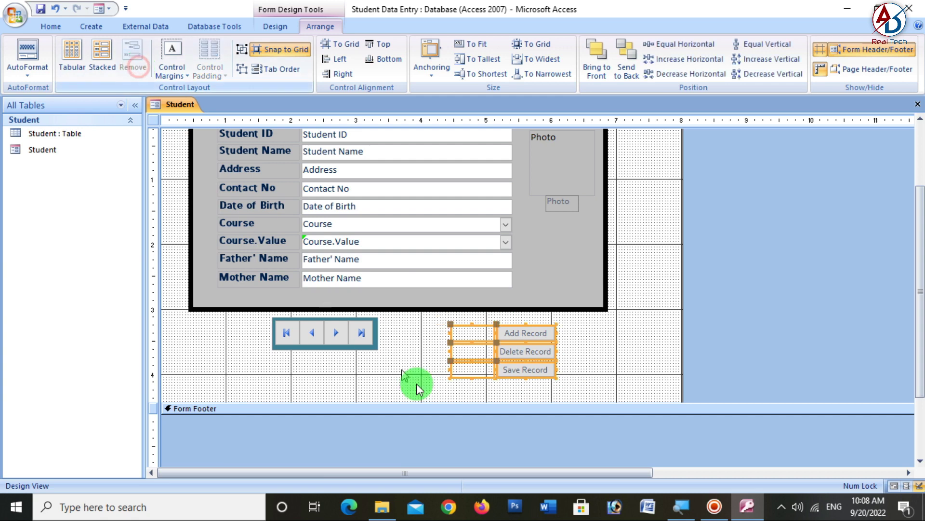
{"action": "left_click_drag", "start_coordinate": [441, 321], "coordinate": [473, 386]}
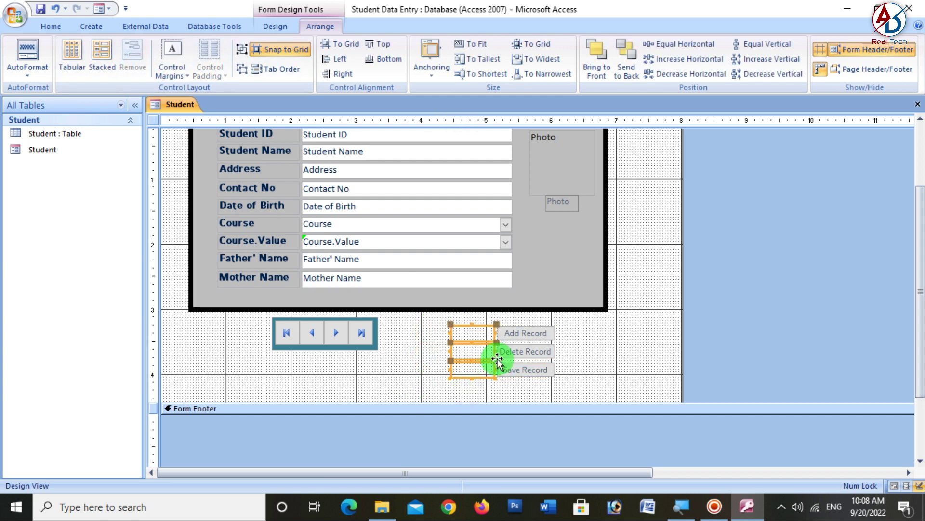
{"action": "left_click_drag", "start_coordinate": [488, 336], "coordinate": [610, 347]}
{"action": "left_click", "coordinate": [371, 346]}
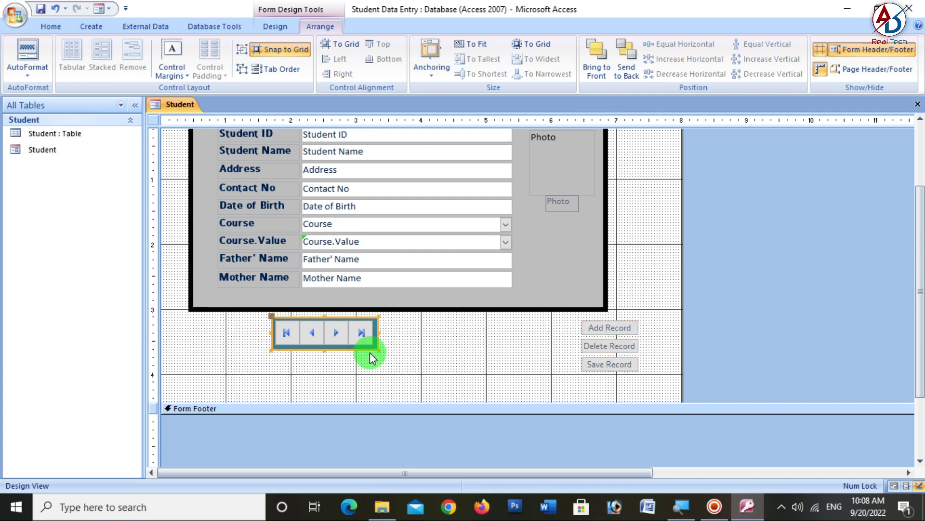
- Paste the teal rectangle over the record buttons, send it to back, and resize it to fit
{"action": "key", "text": "ctrl+v"}
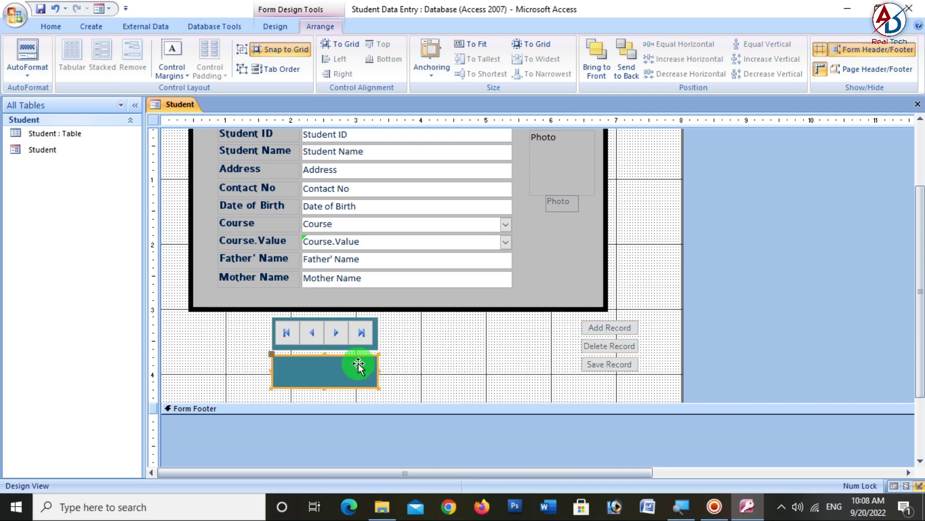
{"action": "left_click_drag", "start_coordinate": [357, 365], "coordinate": [614, 382]}
{"action": "right_click", "coordinate": [609, 353]}
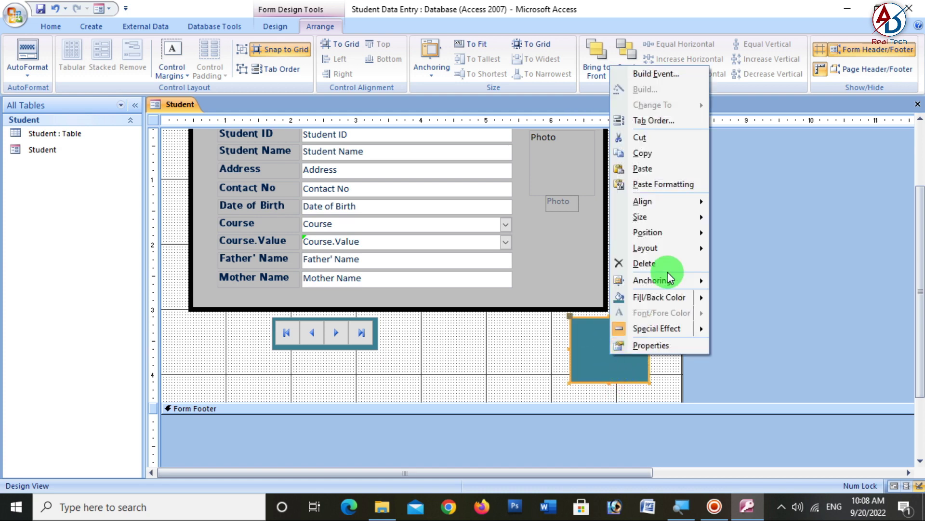
{"action": "mouse_move", "coordinate": [670, 236]}
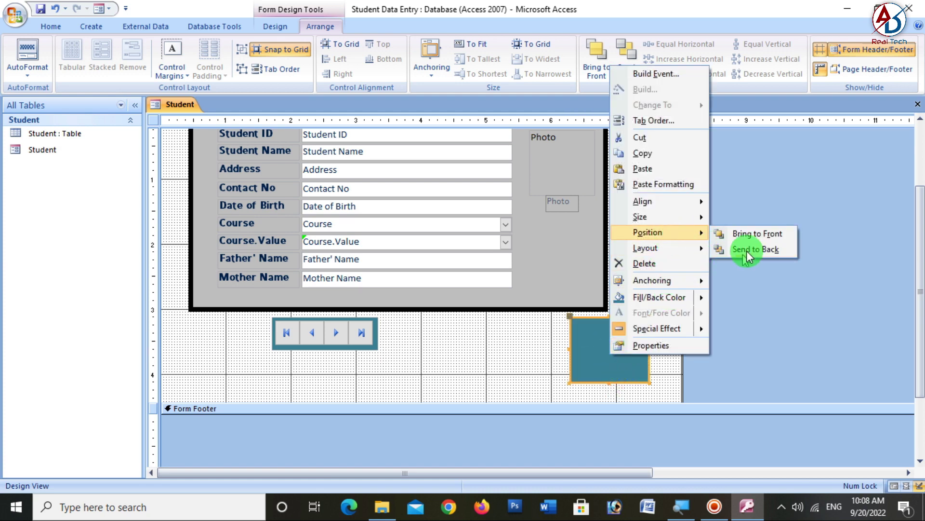
{"action": "left_click", "coordinate": [747, 251]}
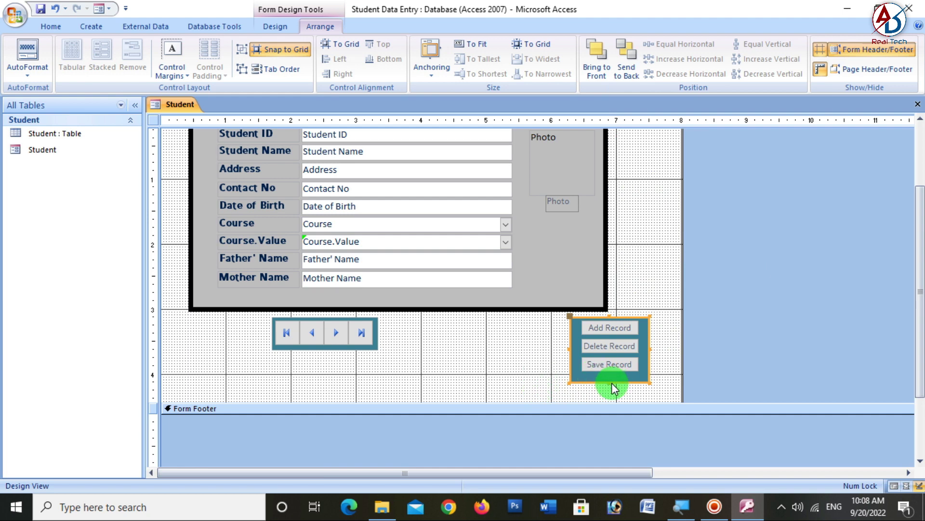
{"action": "left_click_drag", "start_coordinate": [611, 383], "coordinate": [609, 374]}
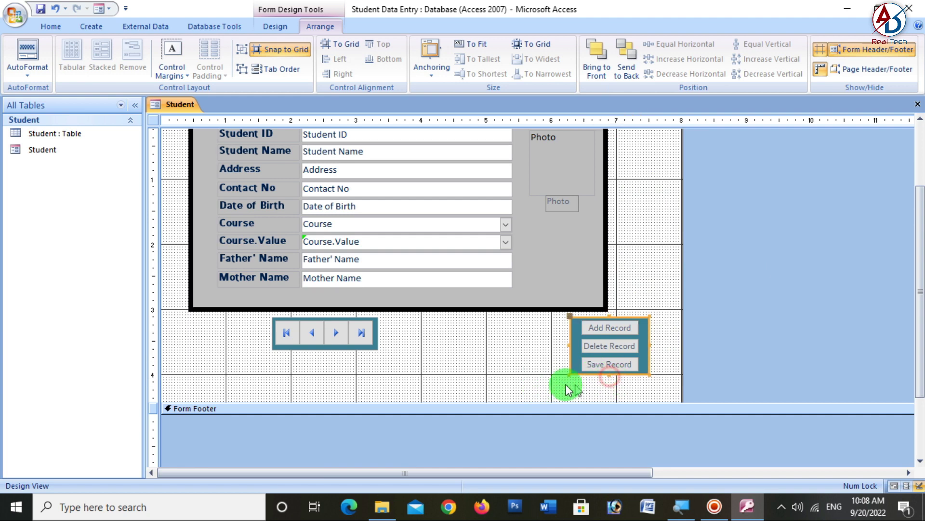
{"action": "left_click_drag", "start_coordinate": [570, 347], "coordinate": [616, 365]}
{"action": "left_click", "coordinate": [534, 352]}
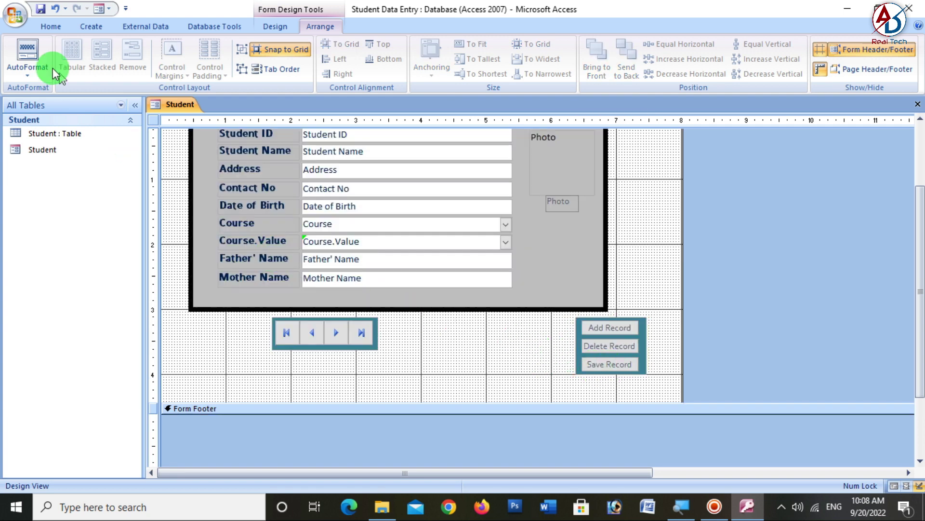
- Switch the form to Form View and check the Course dropdown's course list
{"action": "left_click", "coordinate": [46, 26]}
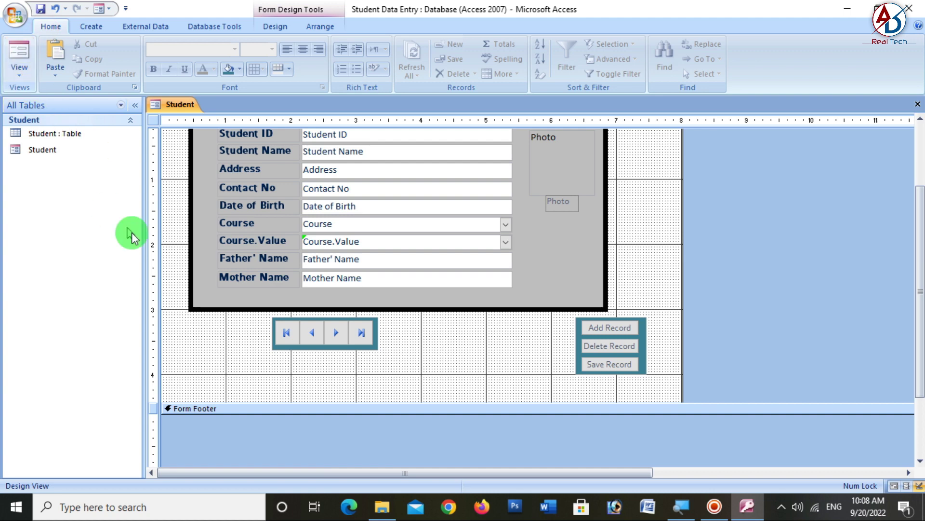
{"action": "scroll", "coordinate": [263, 284], "scroll_direction": "up", "scroll_amount": 3}
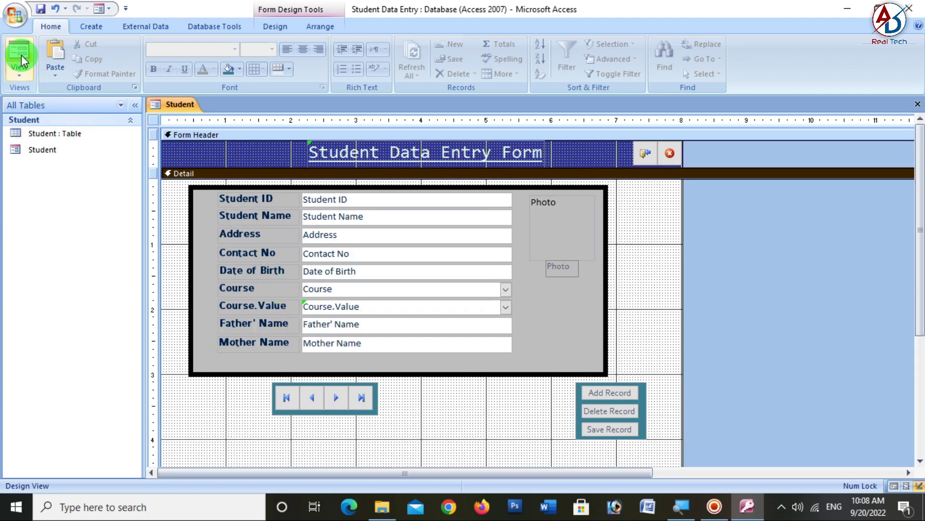
{"action": "left_click", "coordinate": [22, 60]}
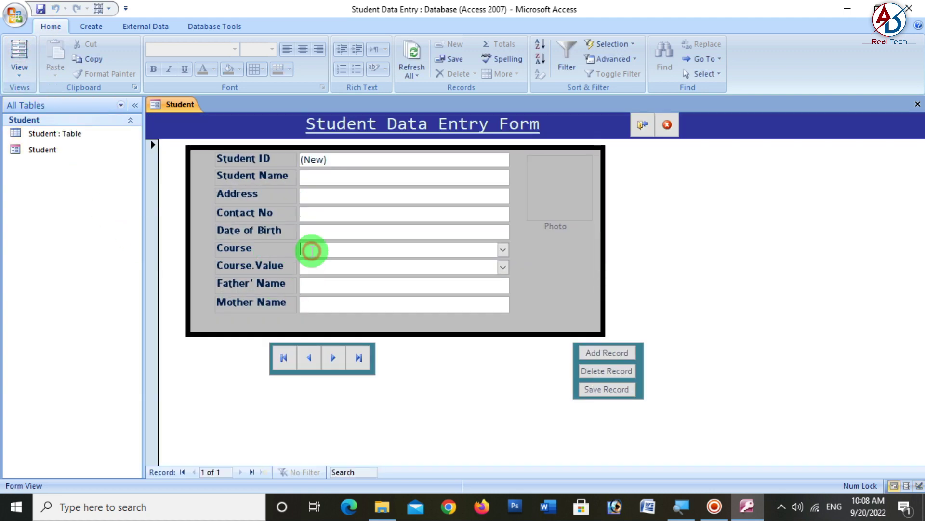
{"action": "left_click", "coordinate": [503, 250]}
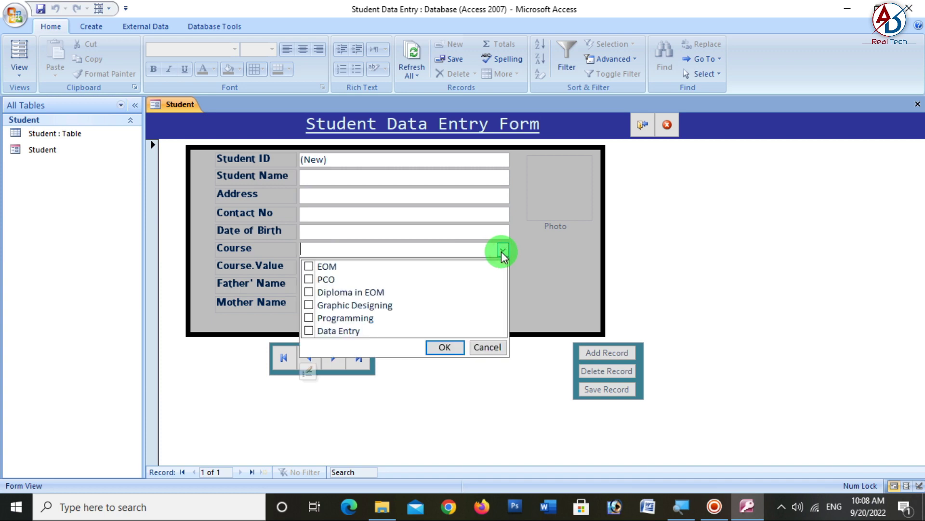
{"action": "left_click", "coordinate": [444, 346]}
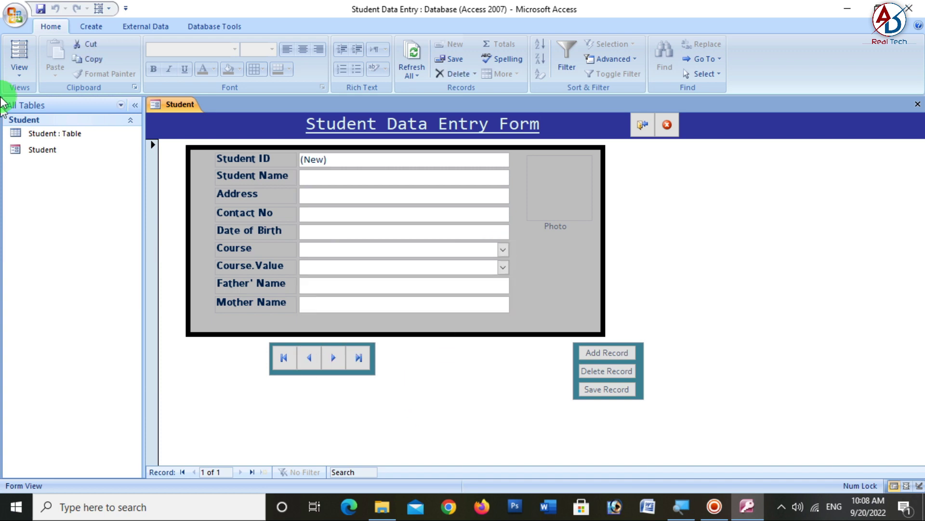
- Toggle to Design View and back to Form View, then click into Student Name
{"action": "left_click", "coordinate": [20, 74]}
{"action": "left_click", "coordinate": [44, 157]}
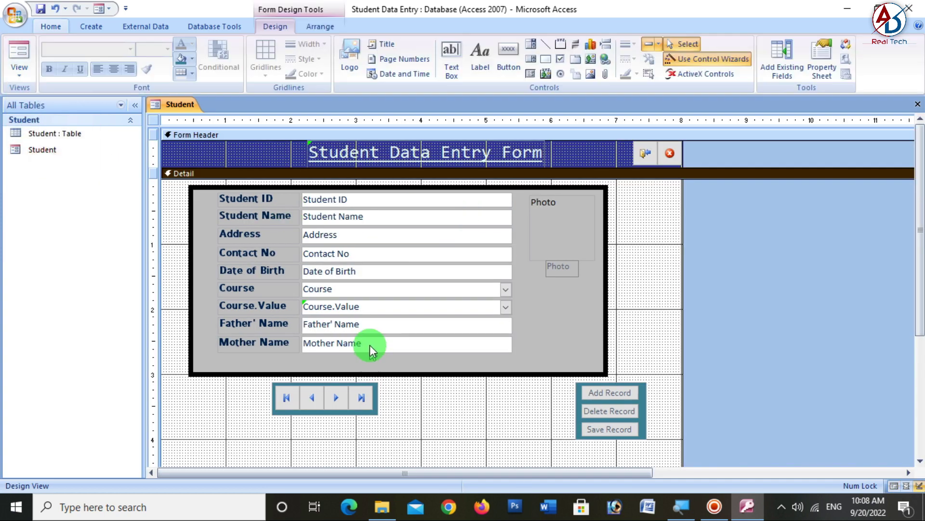
{"action": "left_click", "coordinate": [21, 73]}
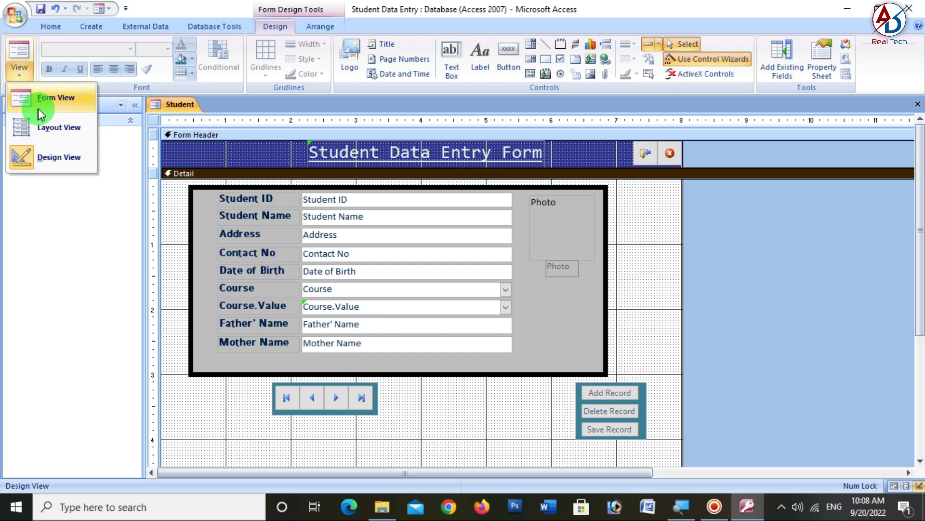
{"action": "left_click", "coordinate": [39, 97]}
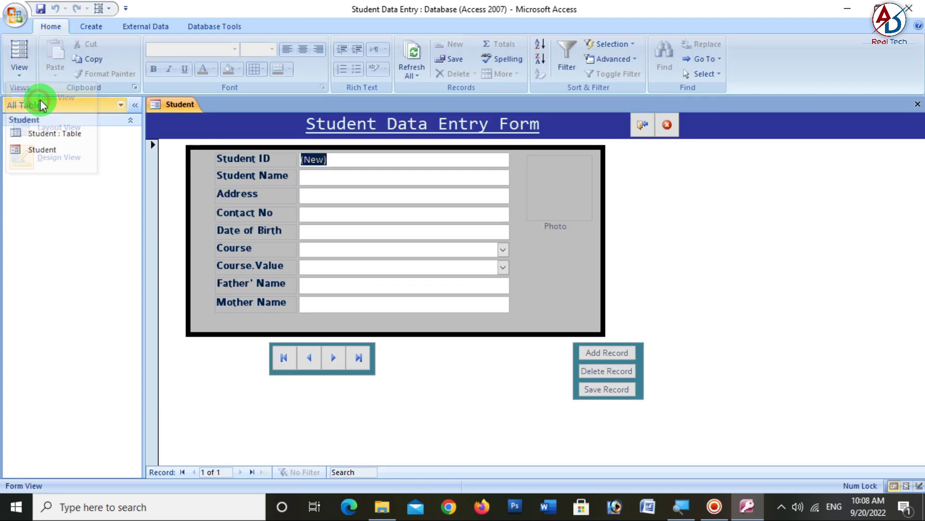
{"action": "left_click", "coordinate": [332, 178]}
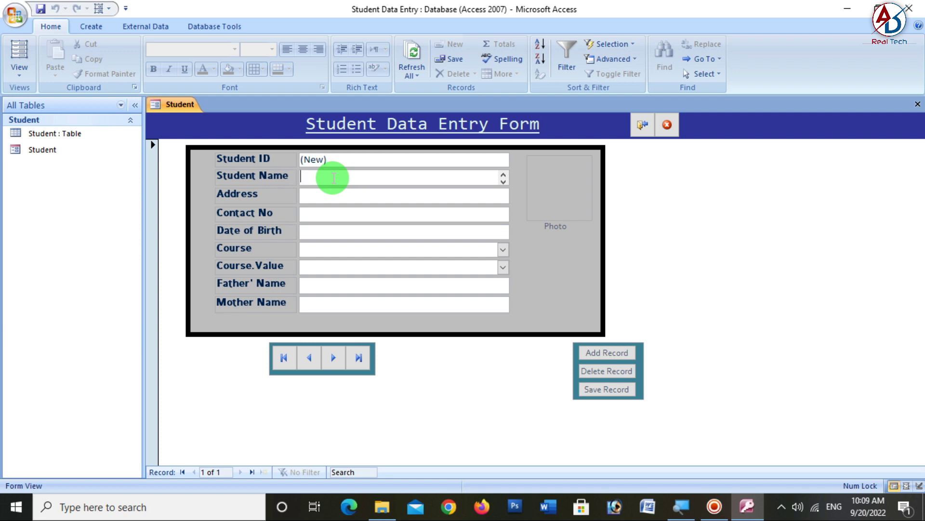
- Minimize Access, review the four photos in the desktop pp photo folder, then return to Access
{"action": "left_click", "coordinate": [847, 9]}
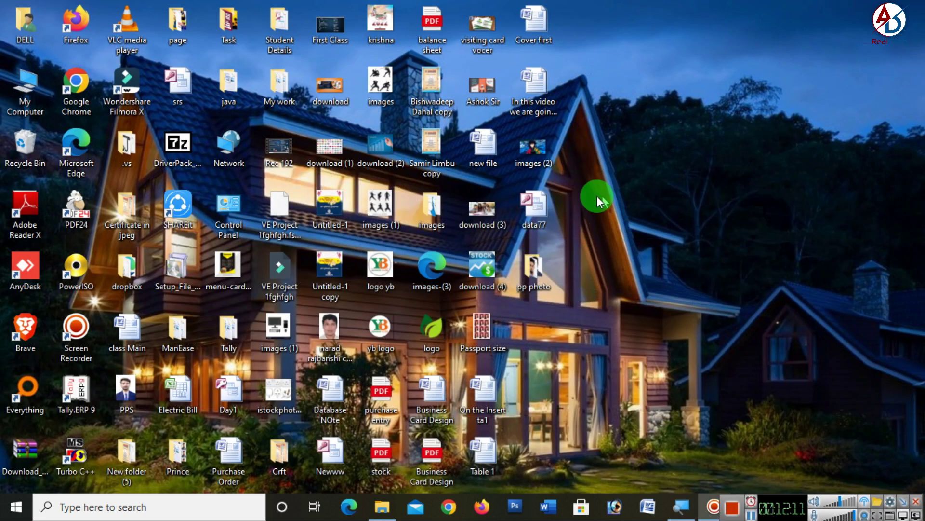
{"action": "double_click", "coordinate": [533, 267]}
{"action": "key", "text": "ctrl+a"}
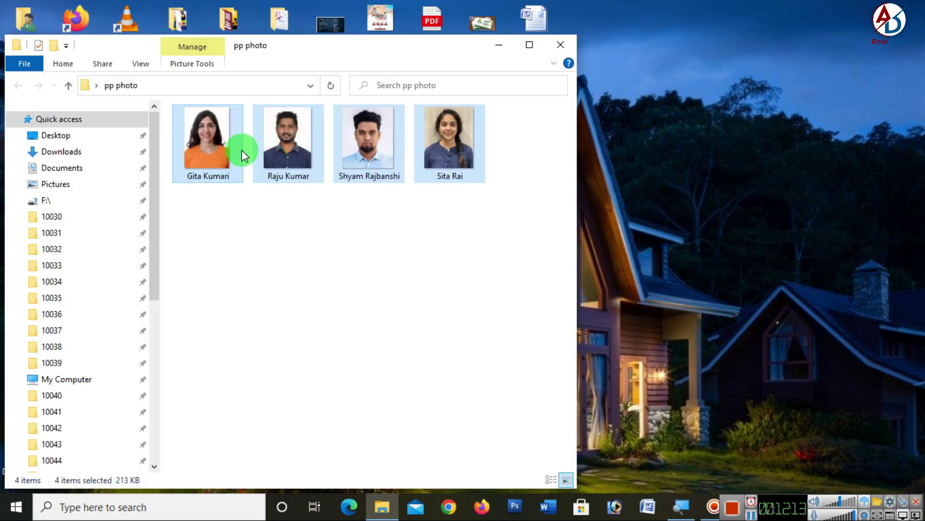
{"action": "left_click", "coordinate": [258, 258]}
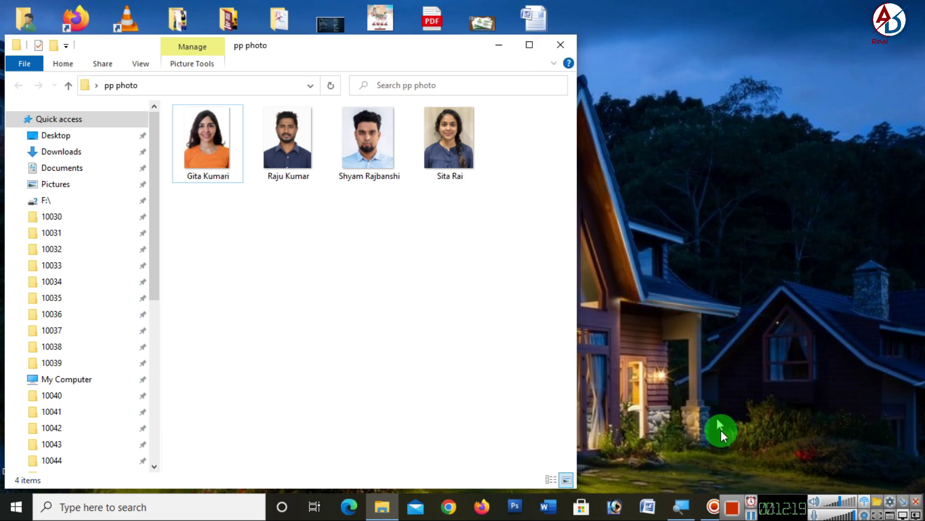
{"action": "mouse_move", "coordinate": [669, 514]}
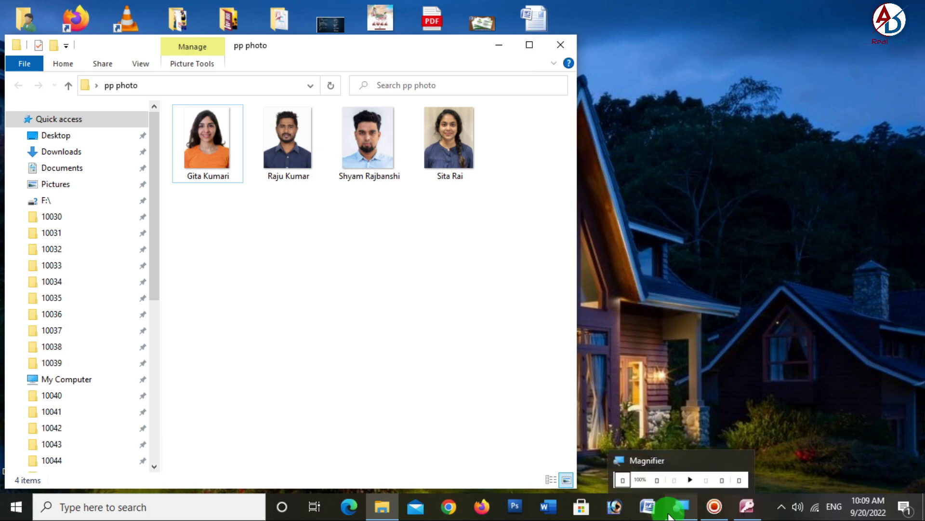
{"action": "left_click", "coordinate": [747, 506]}
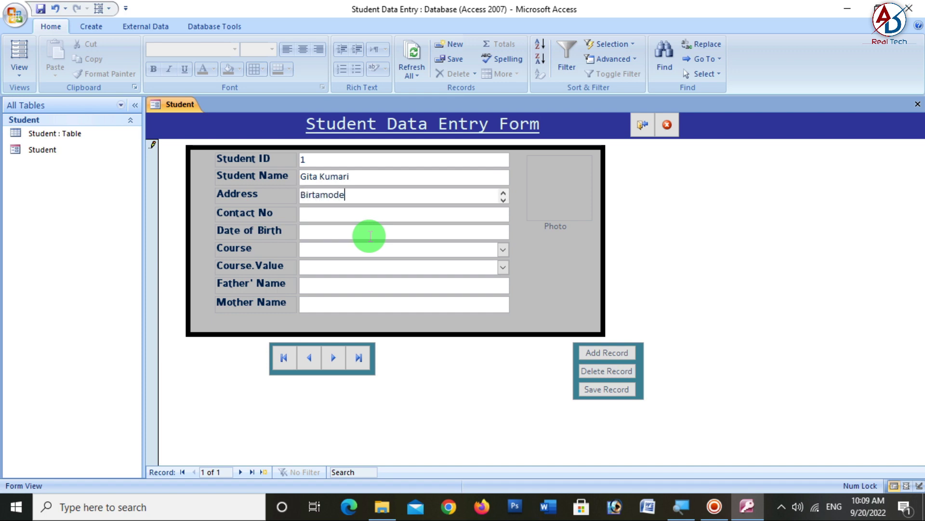
- Move to Contact No, set Date of Birth to 9/15/2022, and tick Graphic Designing as the course
{"action": "key", "text": "Tab"}
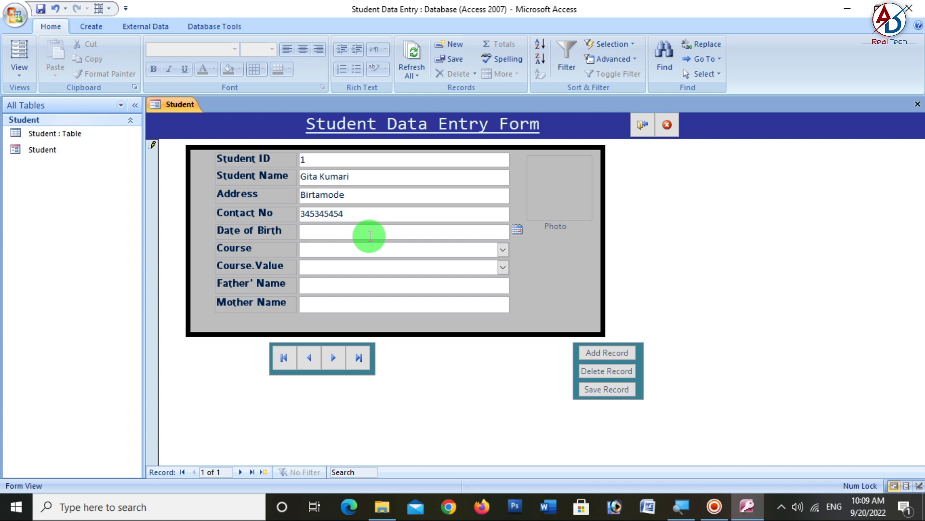
{"action": "left_click", "coordinate": [518, 228]}
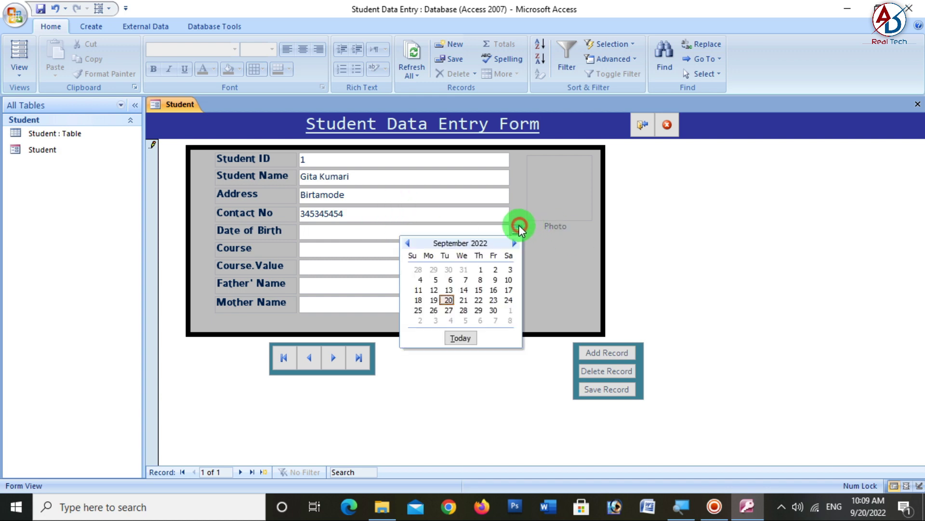
{"action": "left_click", "coordinate": [479, 289]}
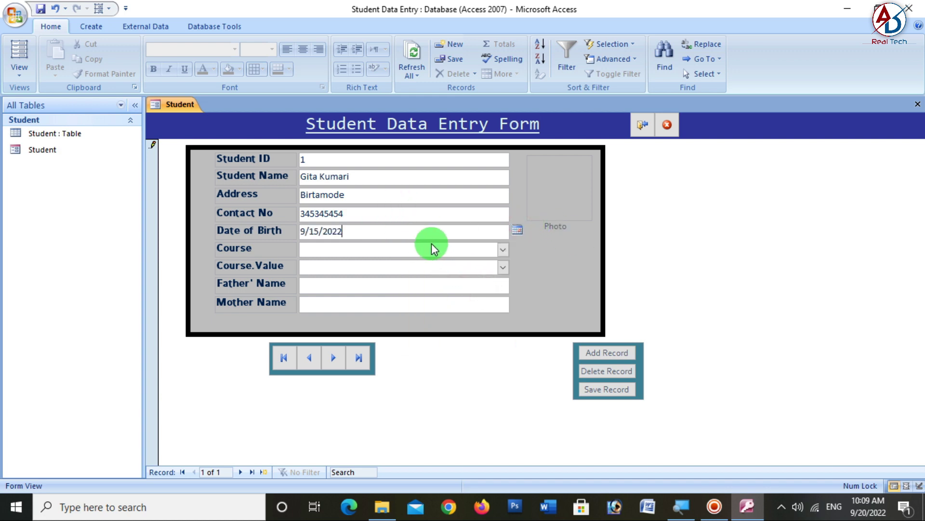
{"action": "left_click", "coordinate": [370, 250]}
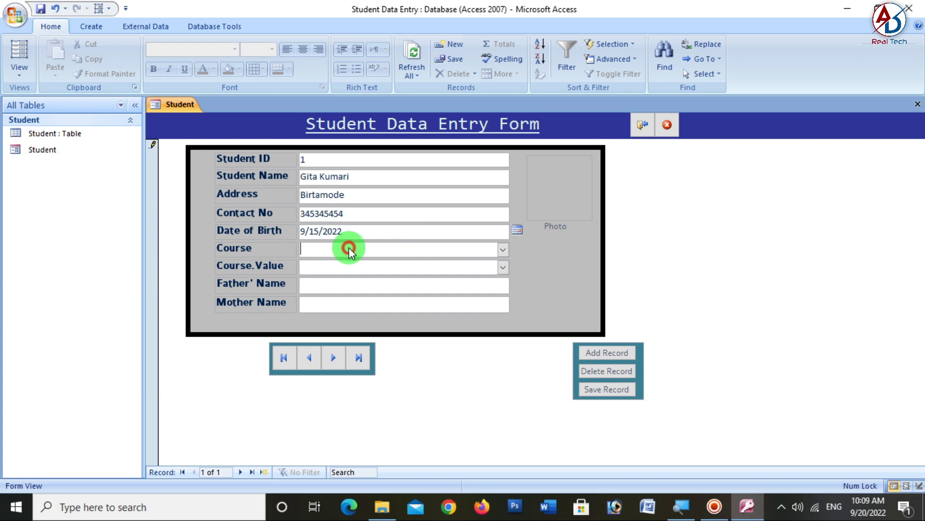
{"action": "left_click", "coordinate": [503, 250]}
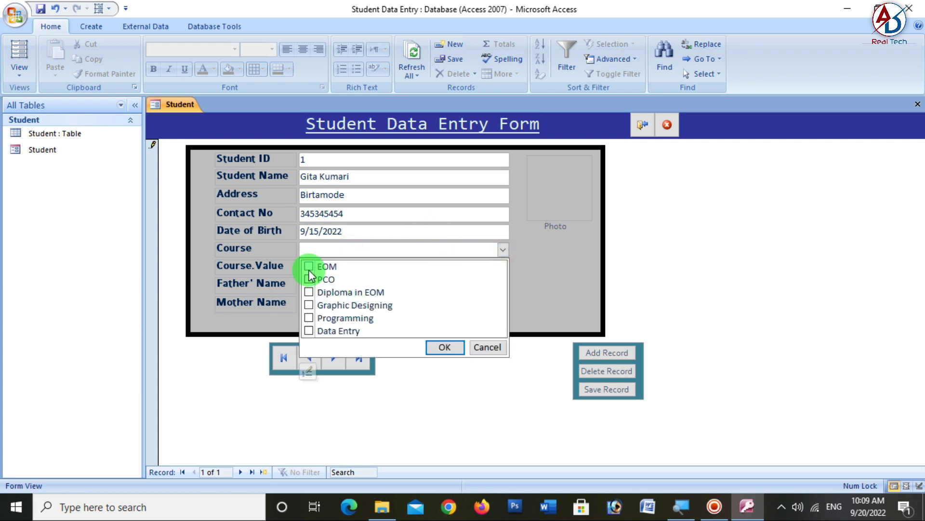
{"action": "left_click", "coordinate": [309, 304]}
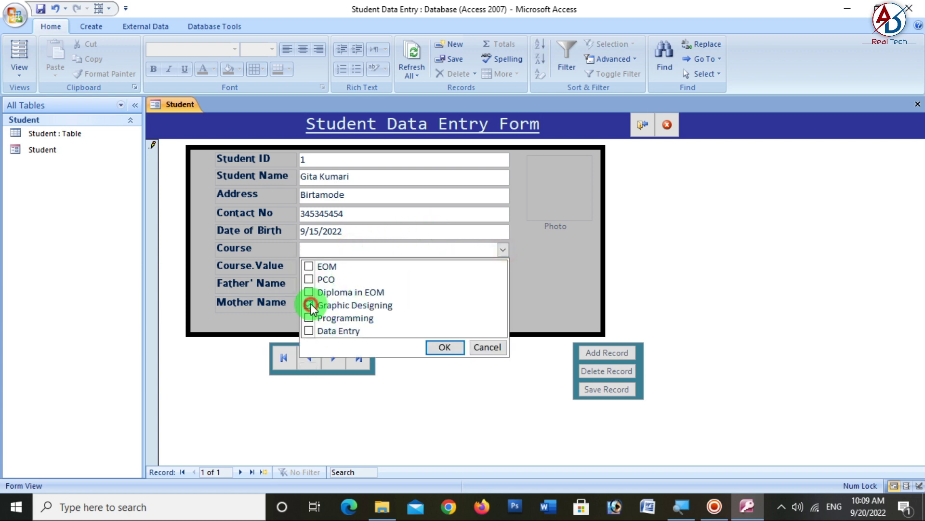
{"action": "left_click", "coordinate": [437, 347]}
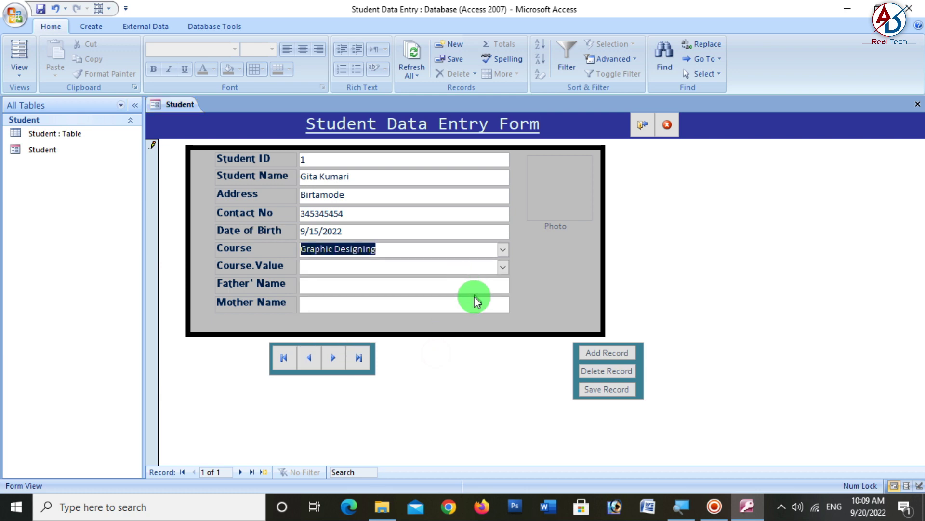
- Type 'g' in the Course.Value field and move on to Father's Name
{"action": "left_click", "coordinate": [335, 265]}
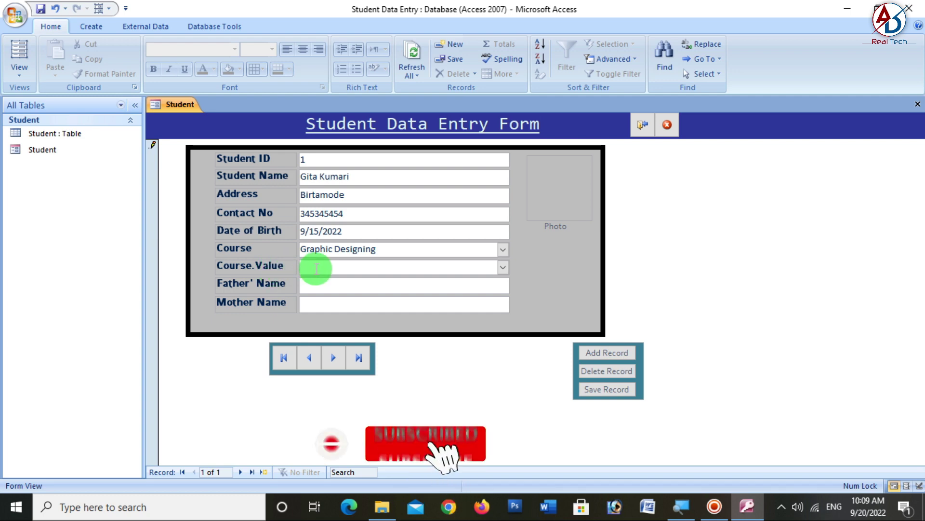
{"action": "type", "text": "g"}
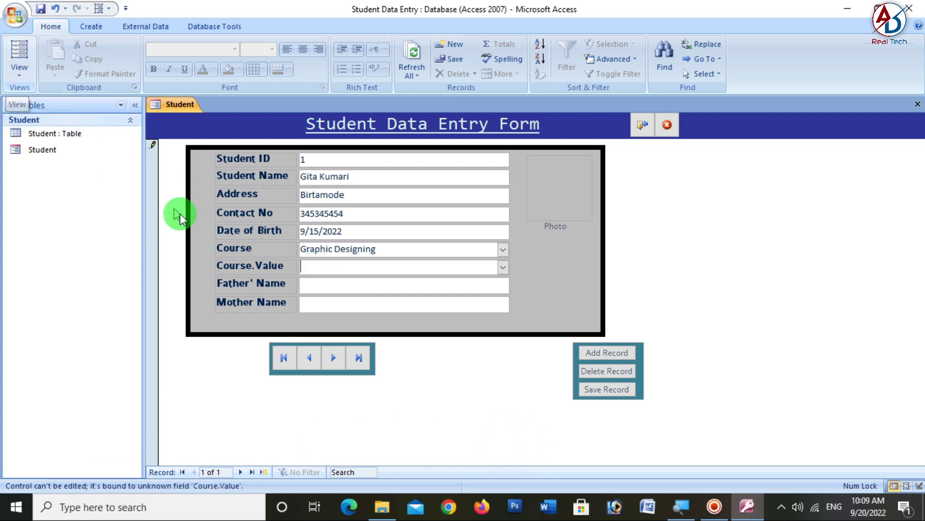
{"action": "left_click", "coordinate": [504, 273]}
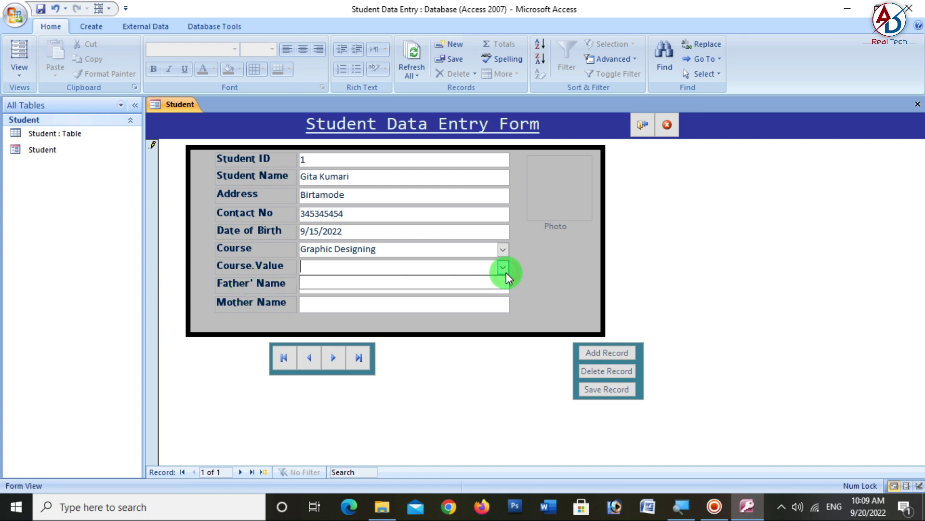
{"action": "key", "text": "Tab"}
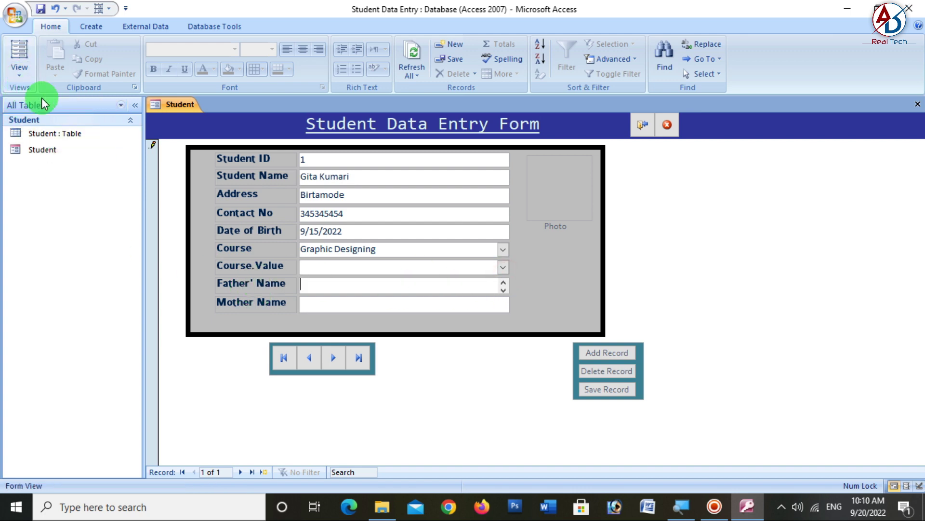
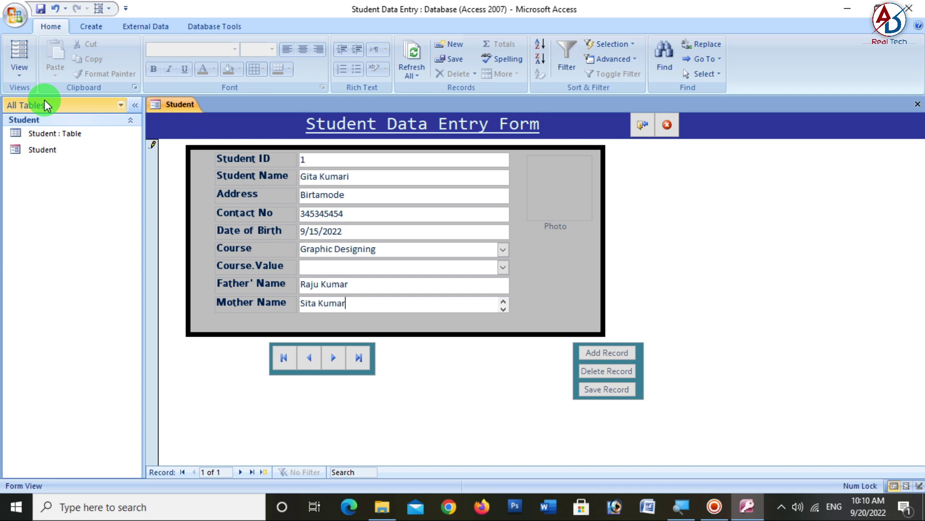
- Attach the first student's picture from Desktop > pp photo to record 1's Photo field
{"action": "left_click", "coordinate": [548, 210]}
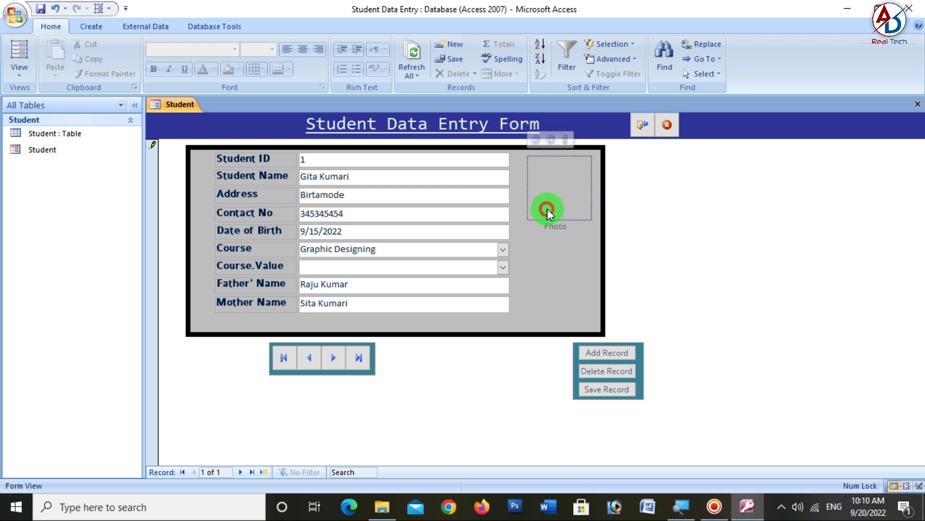
{"action": "left_click", "coordinate": [565, 141]}
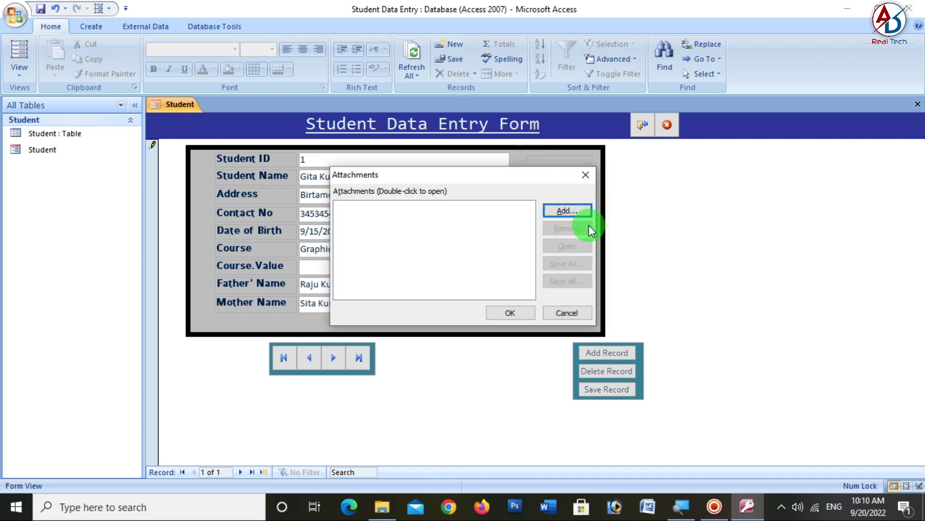
{"action": "left_click", "coordinate": [580, 213]}
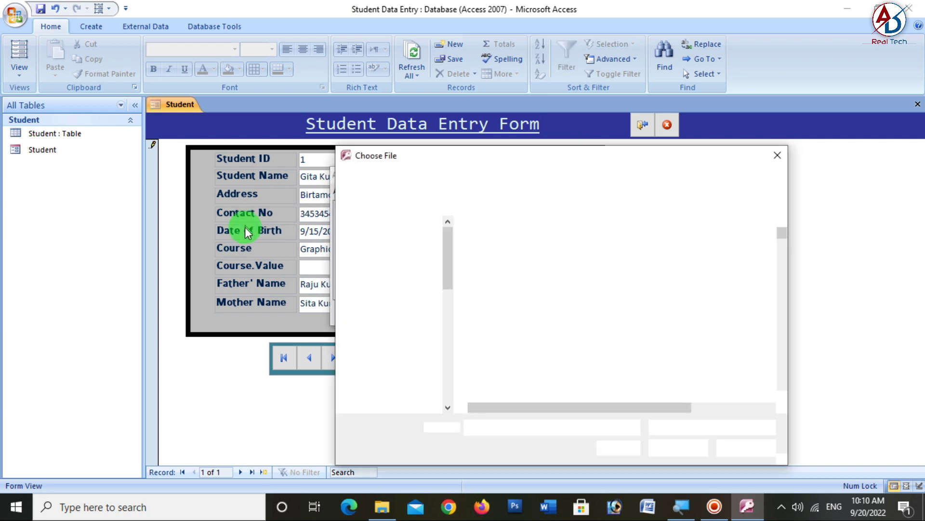
{"action": "left_click", "coordinate": [386, 261]}
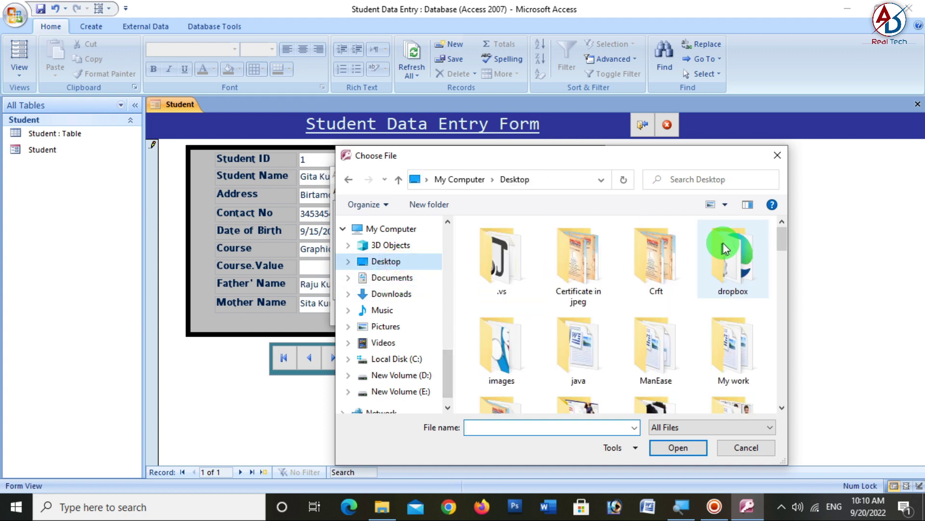
{"action": "scroll", "coordinate": [648, 296], "scroll_direction": "down", "scroll_amount": 3}
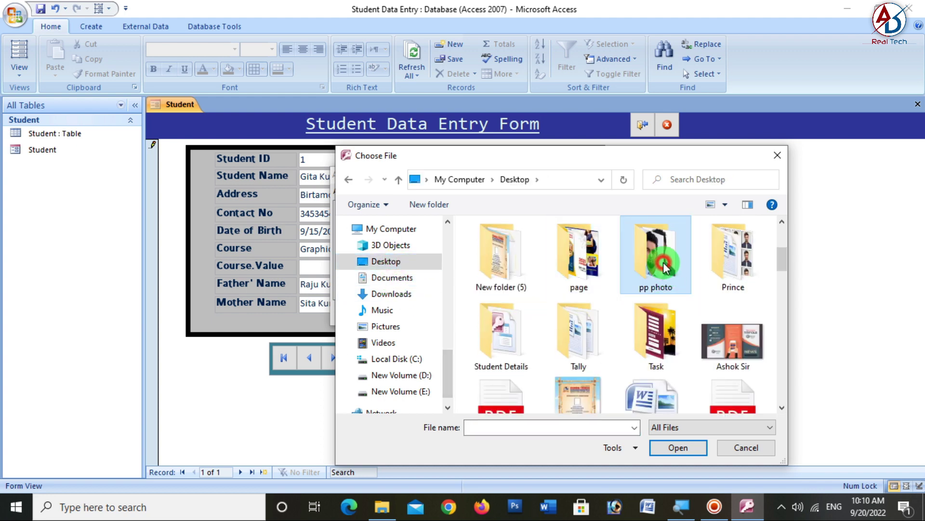
{"action": "double_click", "coordinate": [665, 264]}
{"action": "left_click", "coordinate": [541, 271]}
{"action": "left_click", "coordinate": [678, 447]}
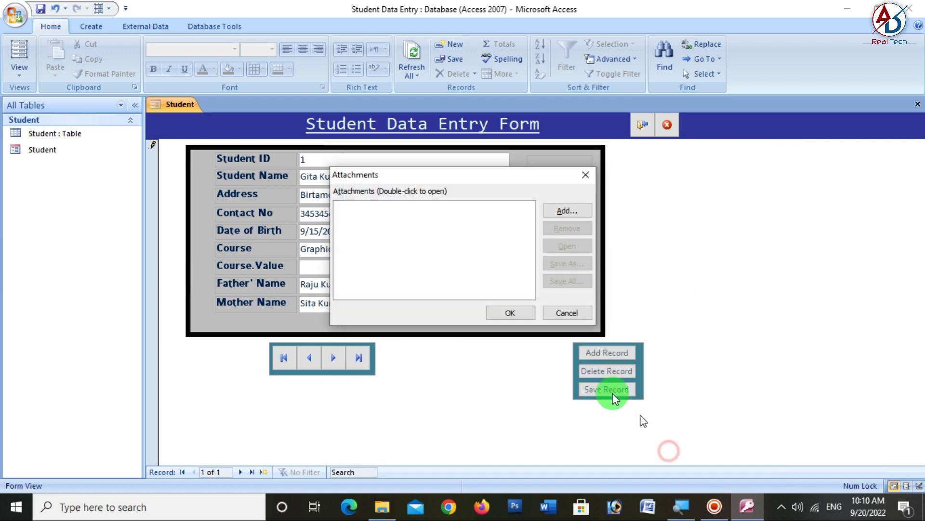
{"action": "left_click", "coordinate": [444, 207]}
{"action": "left_click", "coordinate": [510, 313]}
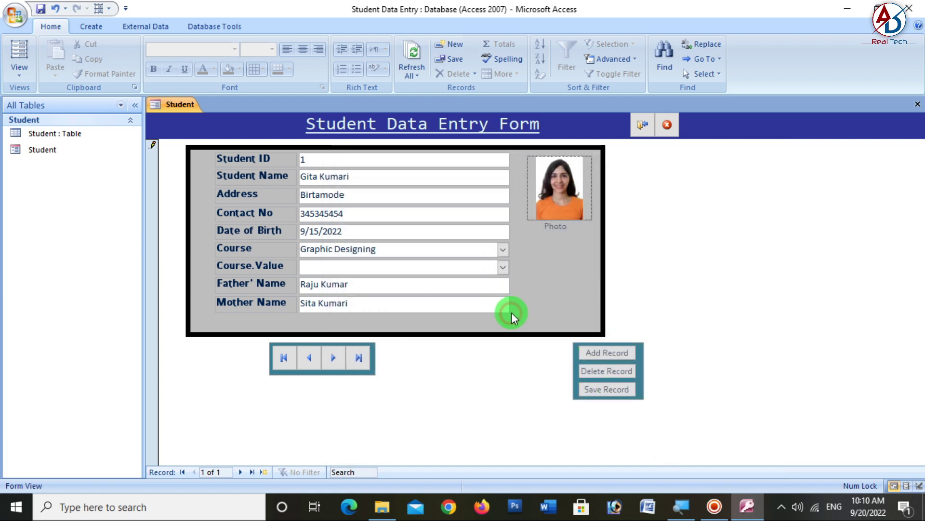
- Save record 1, move to a blank record 2, and bring up the pp photo folder
{"action": "left_click", "coordinate": [606, 390]}
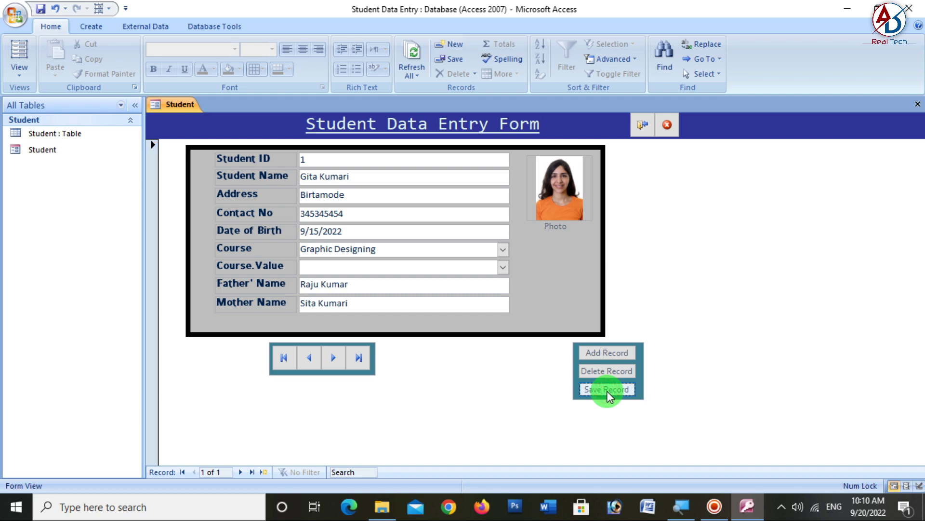
{"action": "left_click", "coordinate": [623, 354]}
{"action": "left_click", "coordinate": [331, 177]}
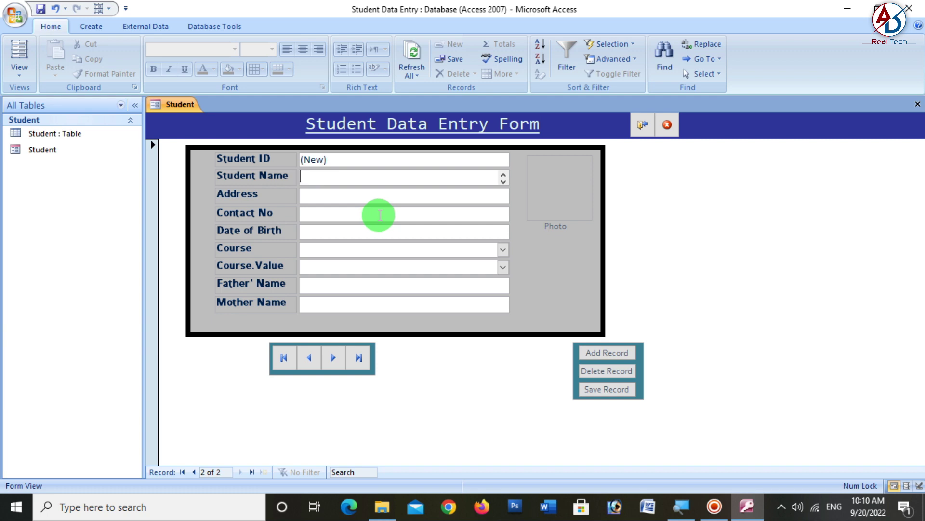
{"action": "left_click", "coordinate": [309, 358]}
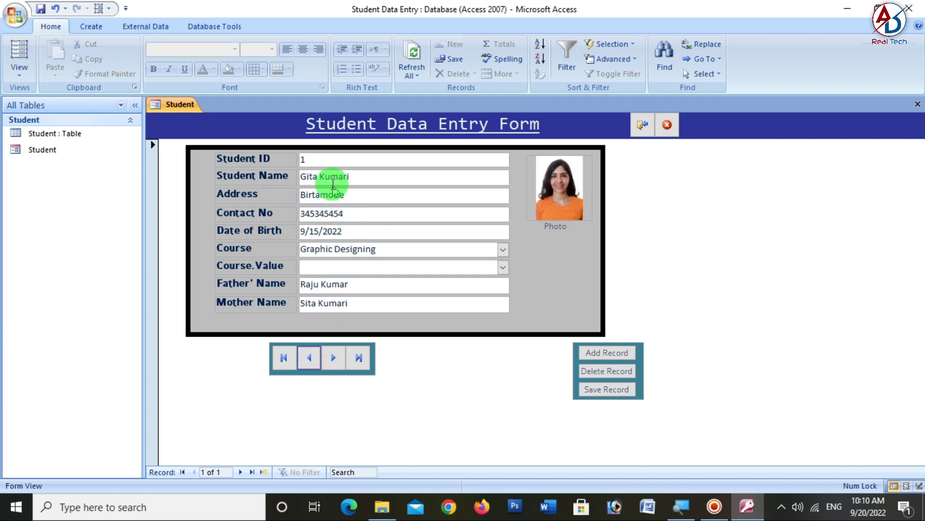
{"action": "left_click", "coordinate": [333, 358]}
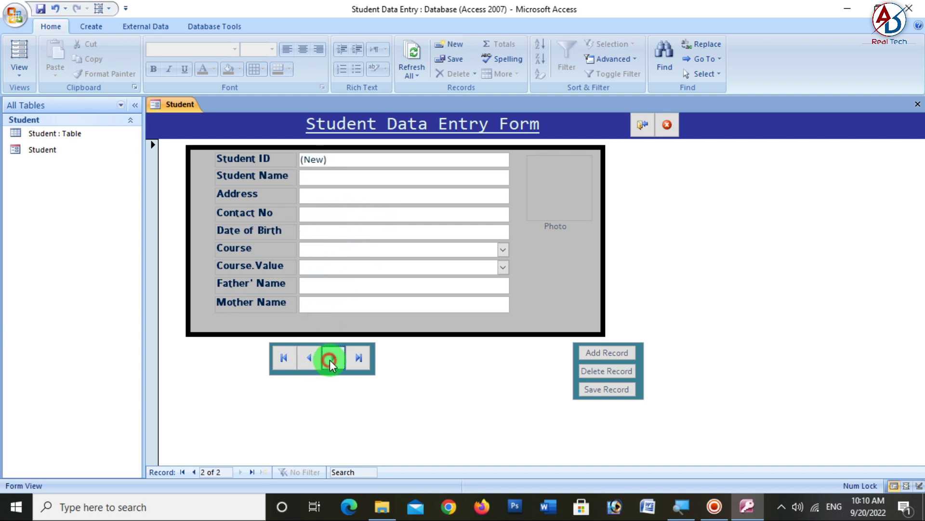
{"action": "left_click", "coordinate": [330, 180]}
{"action": "left_click", "coordinate": [612, 353]}
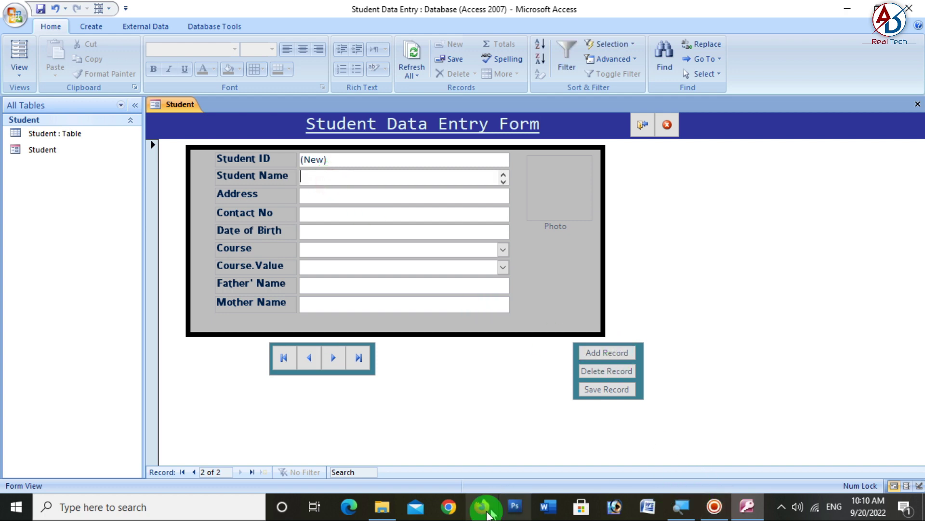
{"action": "left_click", "coordinate": [386, 515]}
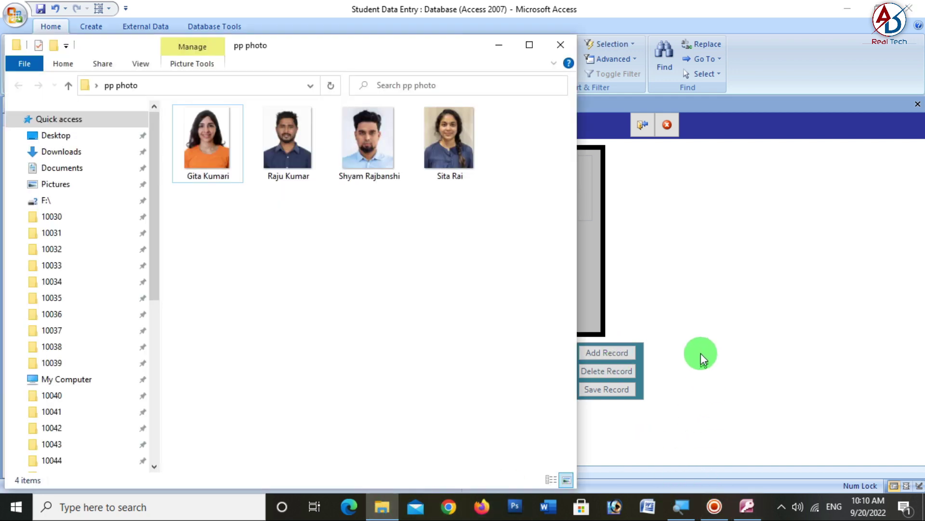
{"action": "left_click", "coordinate": [698, 342]}
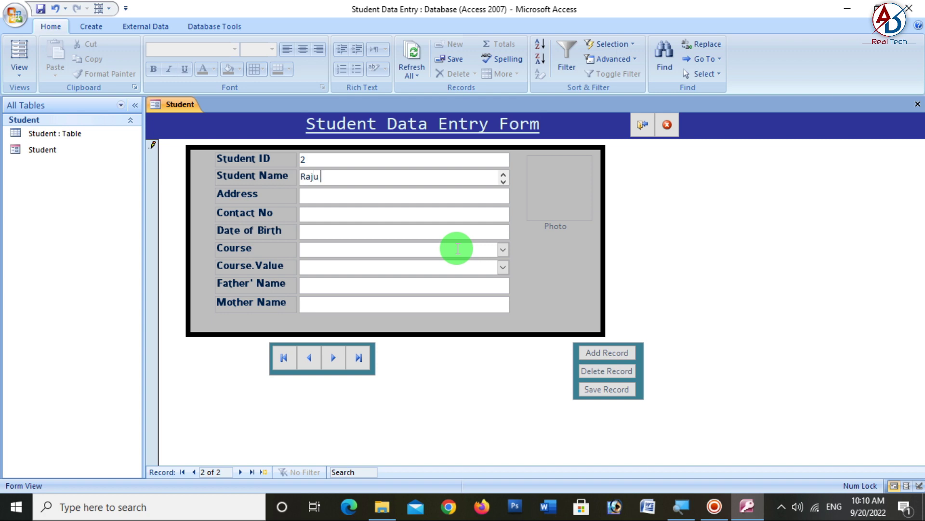
- Enter student 2's name, address, contact number and birth date 9/15/2010
{"action": "key", "text": "Tab"}
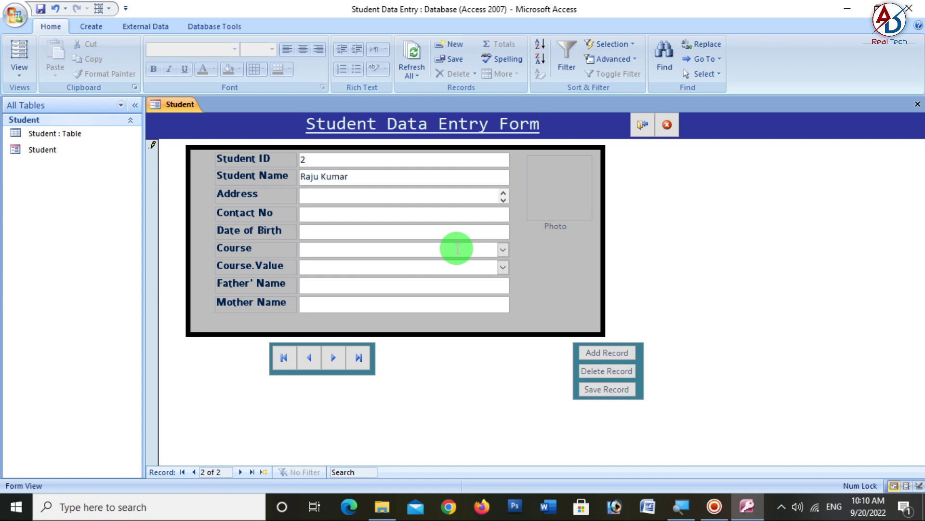
{"action": "type", "text": "Bhadrapur"}
{"action": "key", "text": "Tab"}
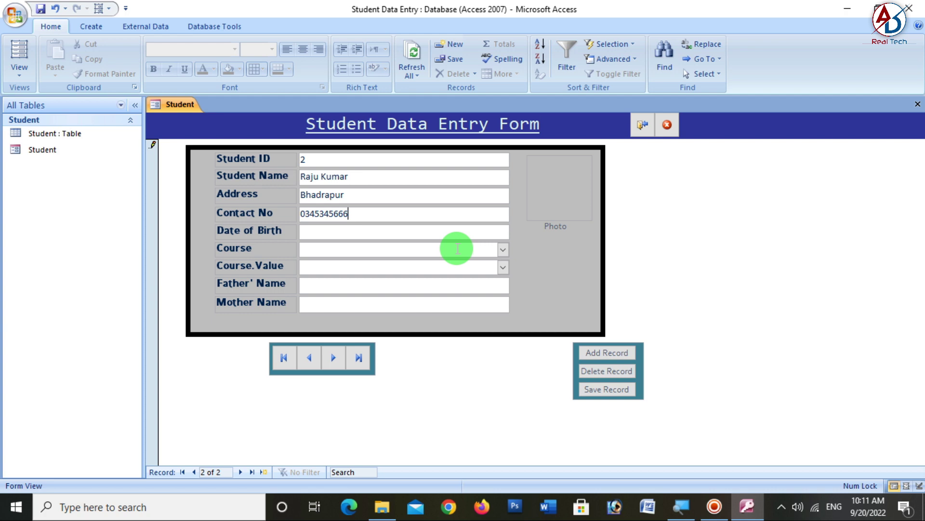
{"action": "key", "text": "Tab"}
{"action": "left_click", "coordinate": [516, 230]}
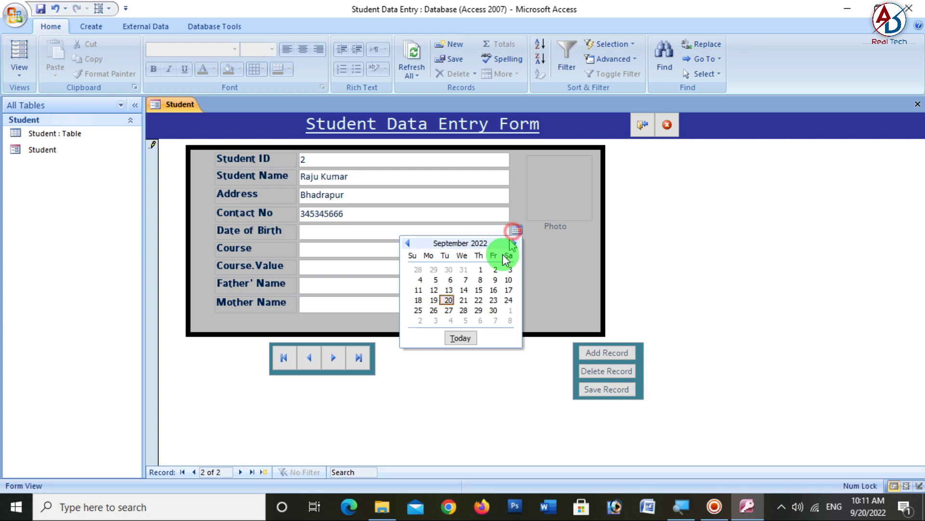
{"action": "left_click", "coordinate": [472, 288]}
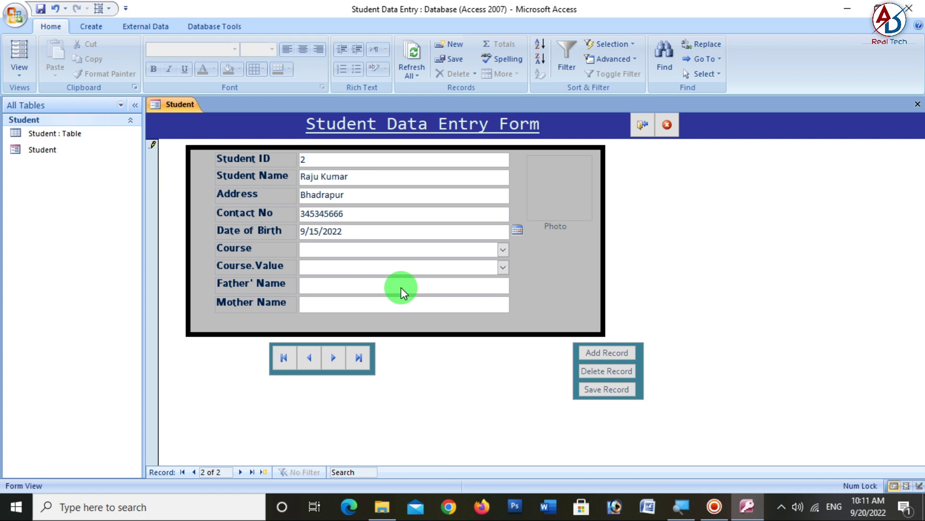
{"action": "key", "text": "BackSpace"}
{"action": "key", "text": "BackSpace"}
{"action": "type", "text": "10"}
{"action": "key", "text": "Tab"}
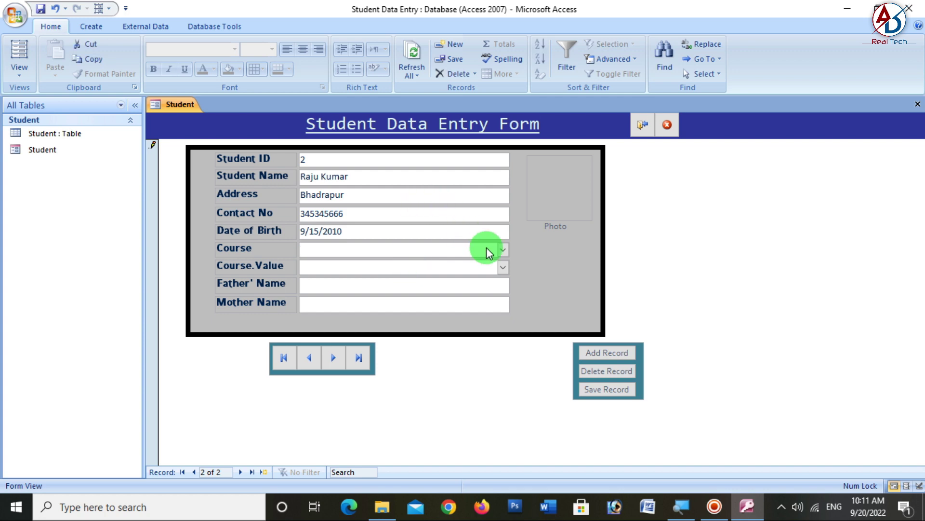
- Choose Diploma in EOM as the course and fill in the father's and mother's names
{"action": "left_click", "coordinate": [503, 249]}
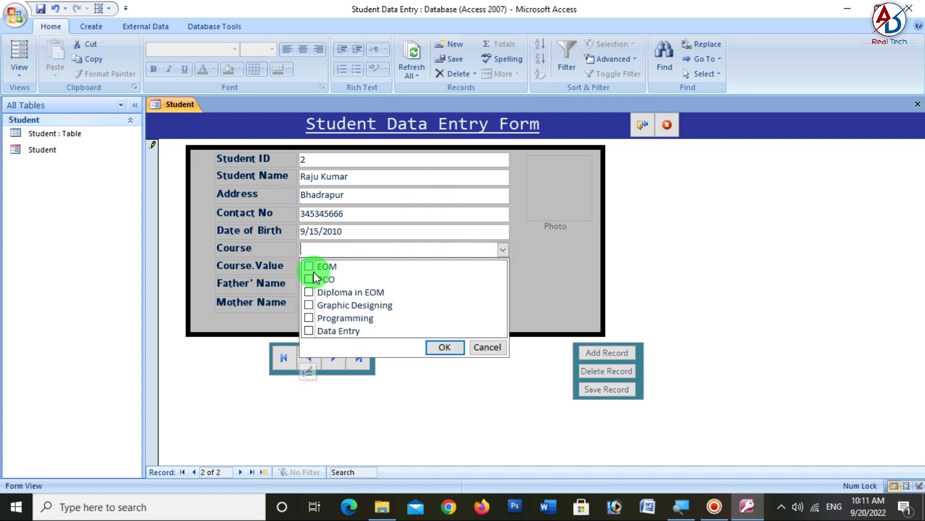
{"action": "left_click", "coordinate": [309, 292]}
{"action": "left_click", "coordinate": [436, 347]}
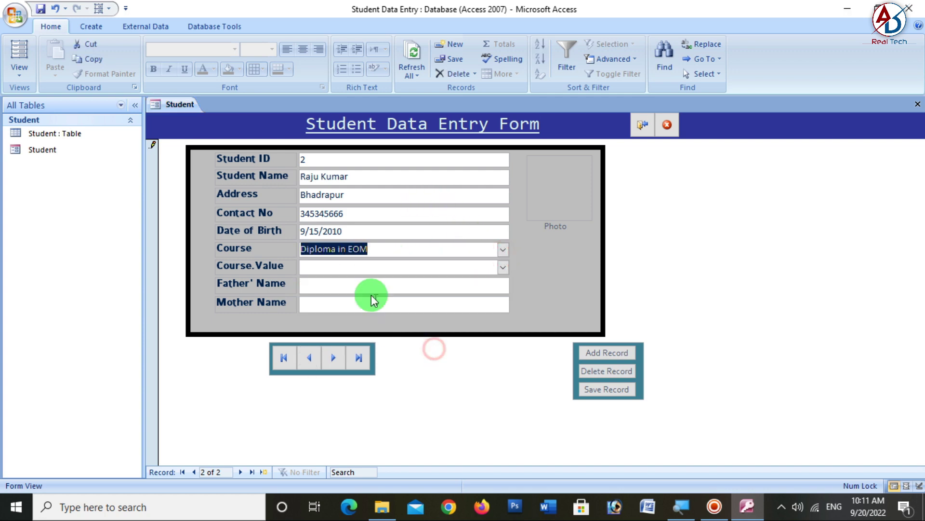
{"action": "left_click", "coordinate": [324, 287]}
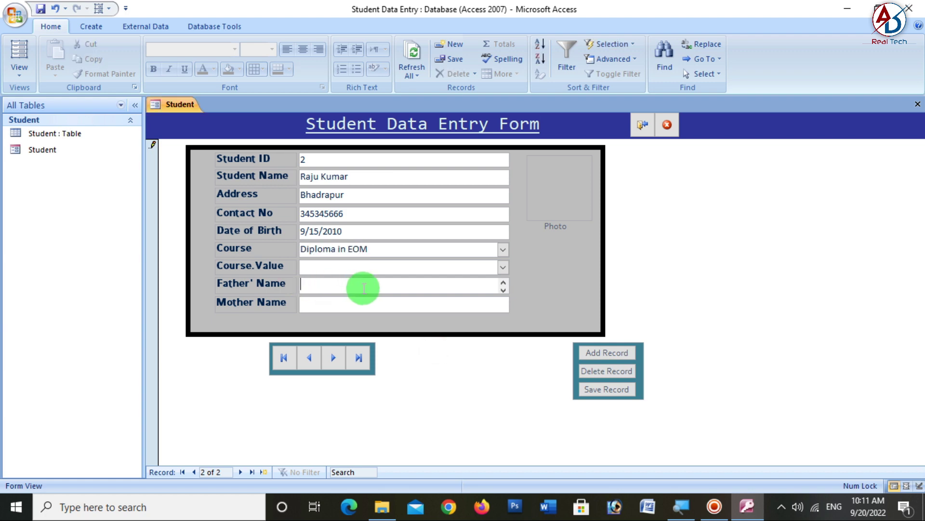
{"action": "key", "text": "Tab"}
{"action": "key", "text": "Caps_Lock"}
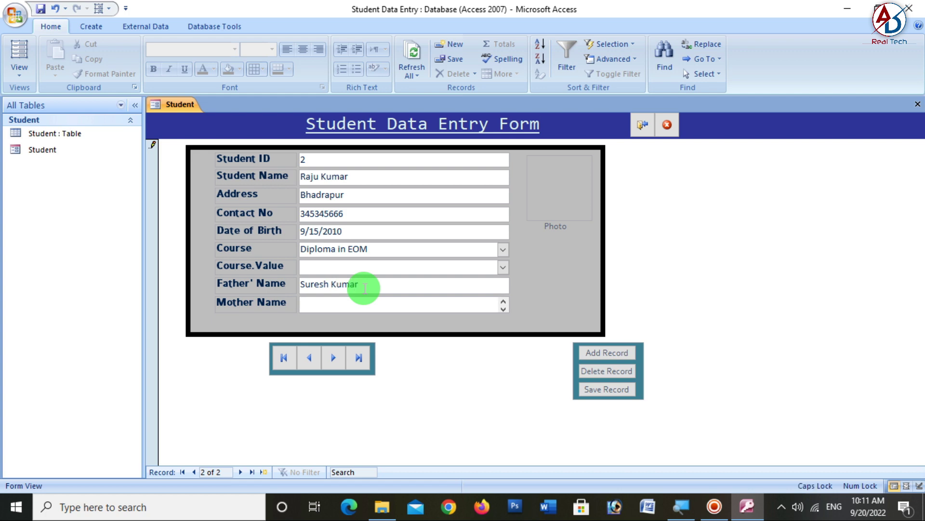
{"action": "type", "text": "IAXMI"}
{"action": "key", "text": "BackSpace"}
{"action": "key", "text": "BackSpace"}
{"action": "key", "text": "BackSpace"}
{"action": "key", "text": "BackSpace"}
{"action": "key", "text": "BackSpace"}
{"action": "key", "text": "Caps_Lock"}
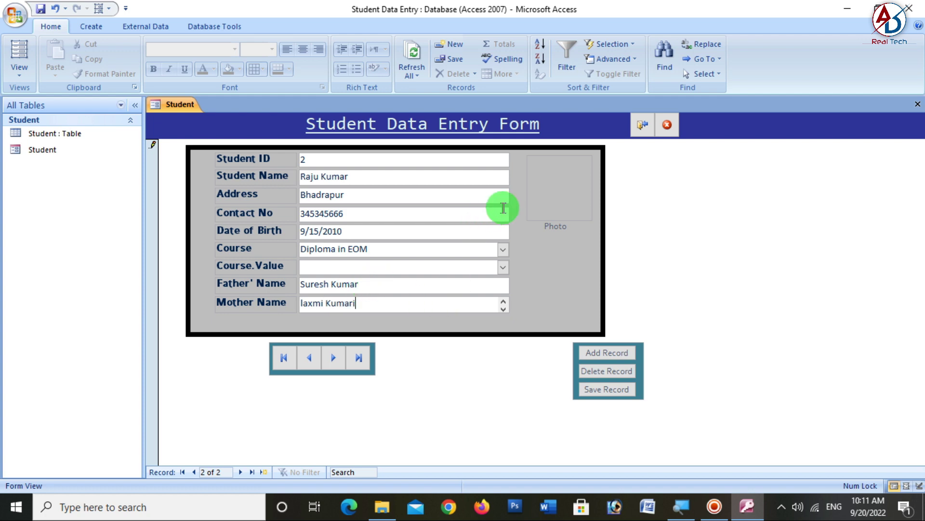
- Attach the second student's picture to record 2's Photo field
{"action": "left_click", "coordinate": [553, 198]}
{"action": "left_click", "coordinate": [563, 141]}
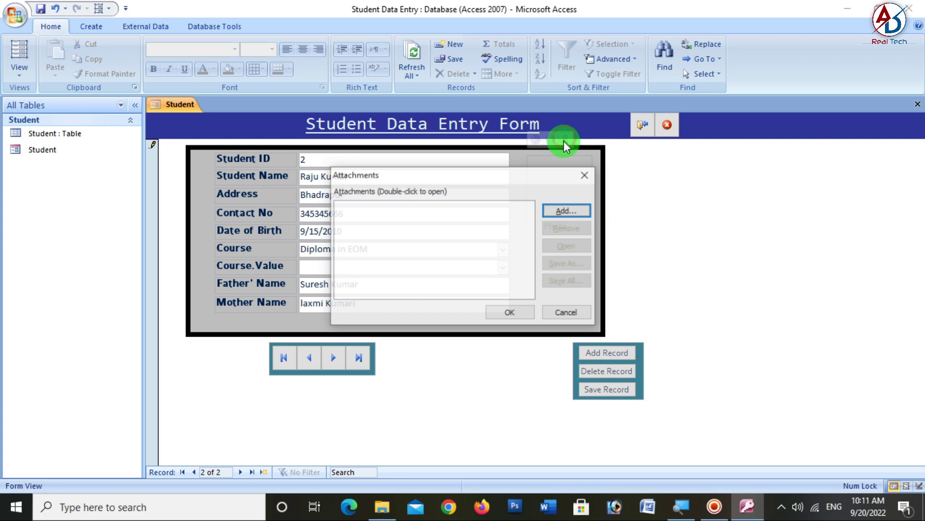
{"action": "left_click", "coordinate": [564, 212]}
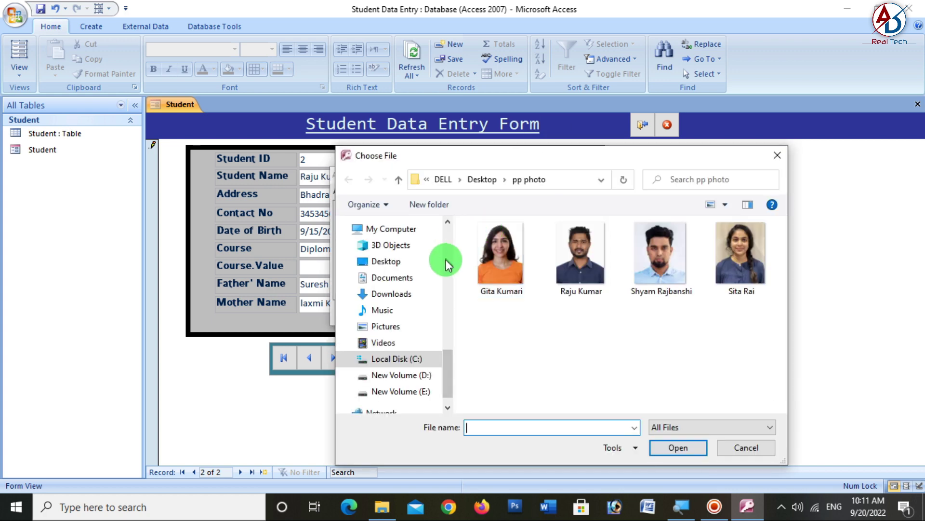
{"action": "left_click", "coordinate": [560, 258]}
{"action": "left_click", "coordinate": [677, 447]}
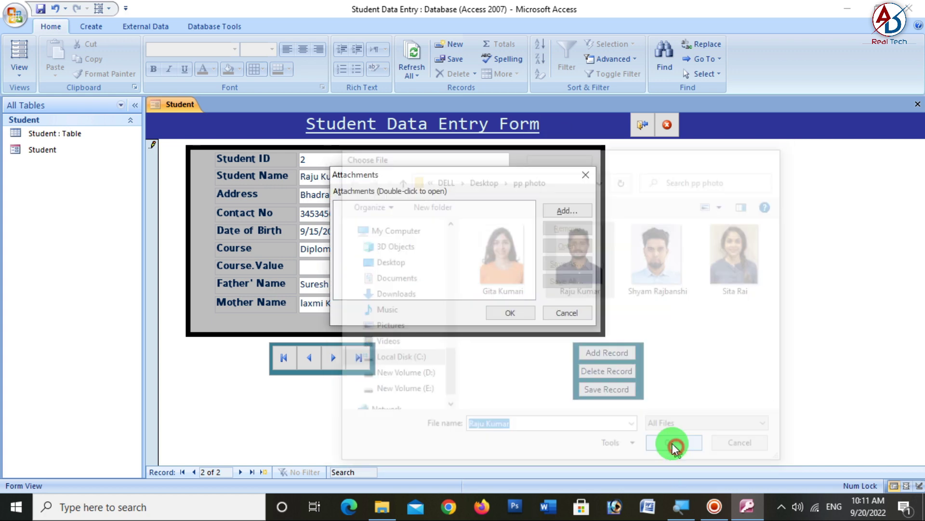
{"action": "left_click", "coordinate": [452, 208]}
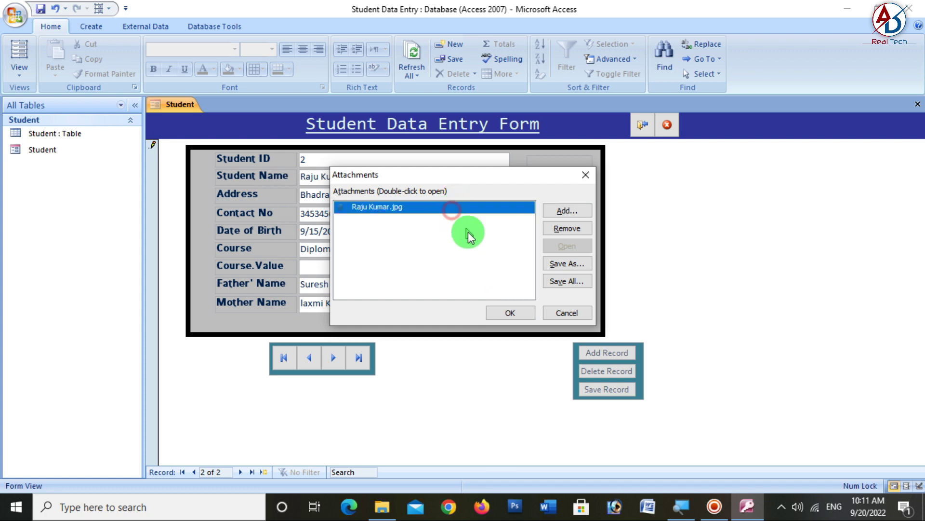
{"action": "left_click", "coordinate": [509, 312]}
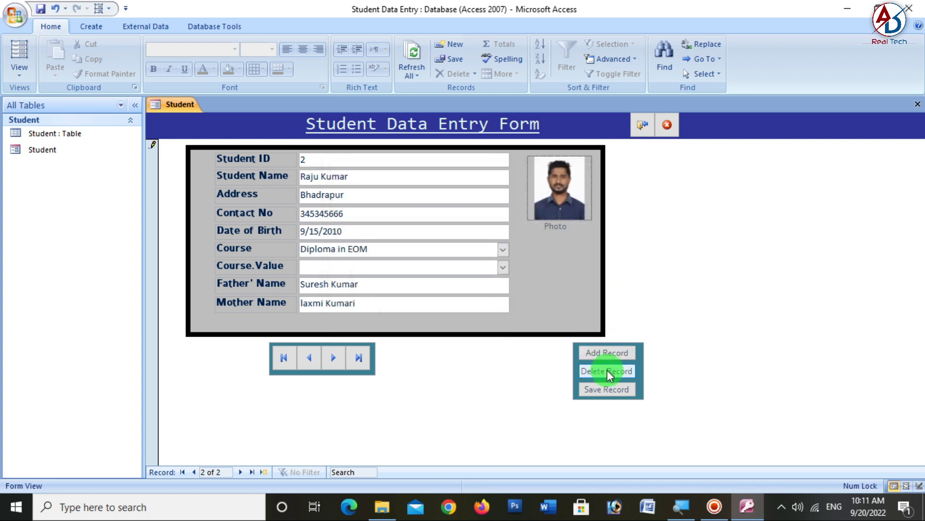
- Save record 2 and start a blank record 3 at the Student Name field
{"action": "left_click", "coordinate": [606, 390]}
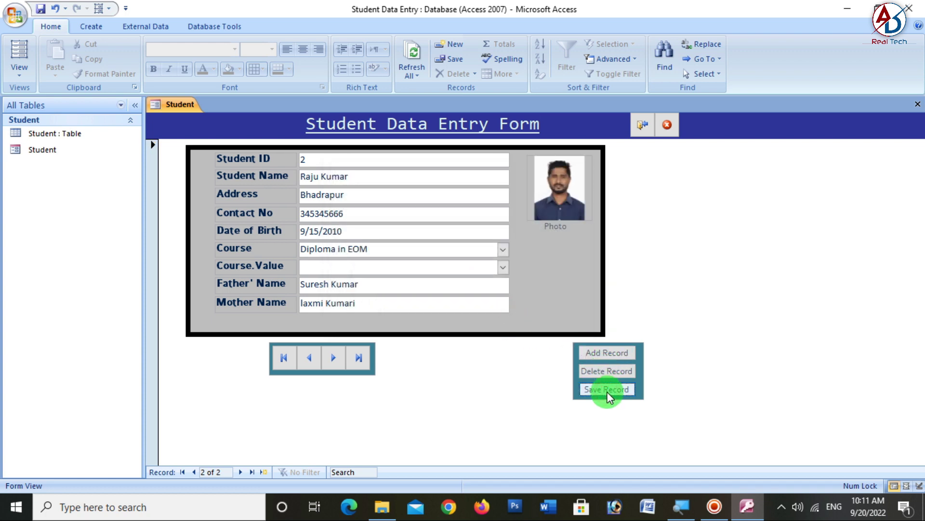
{"action": "left_click", "coordinate": [333, 358]}
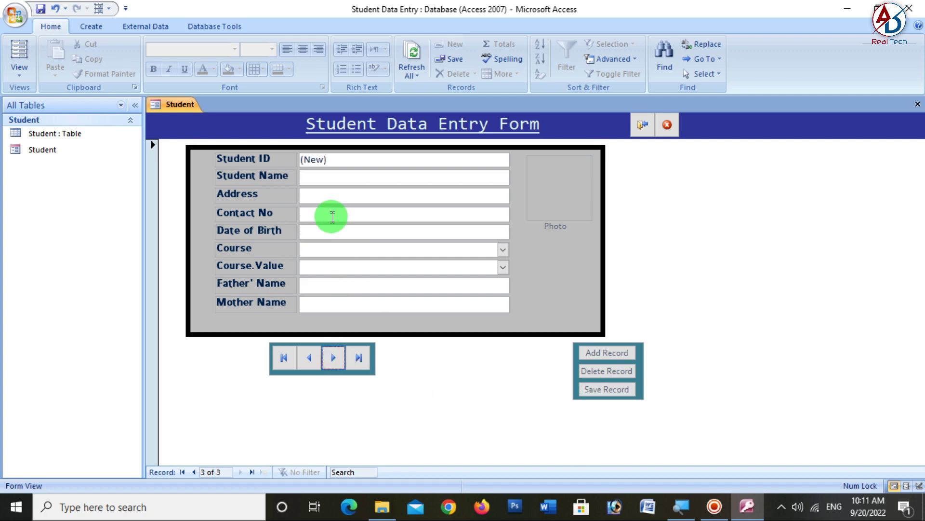
{"action": "left_click", "coordinate": [321, 177]}
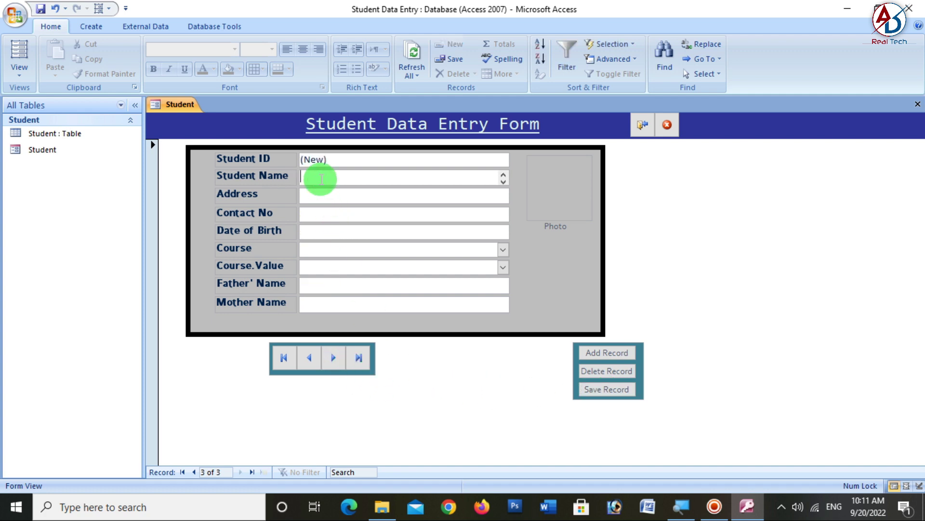
- Enter the third student's name, address and contact number
{"action": "key", "text": "alt+Tab"}
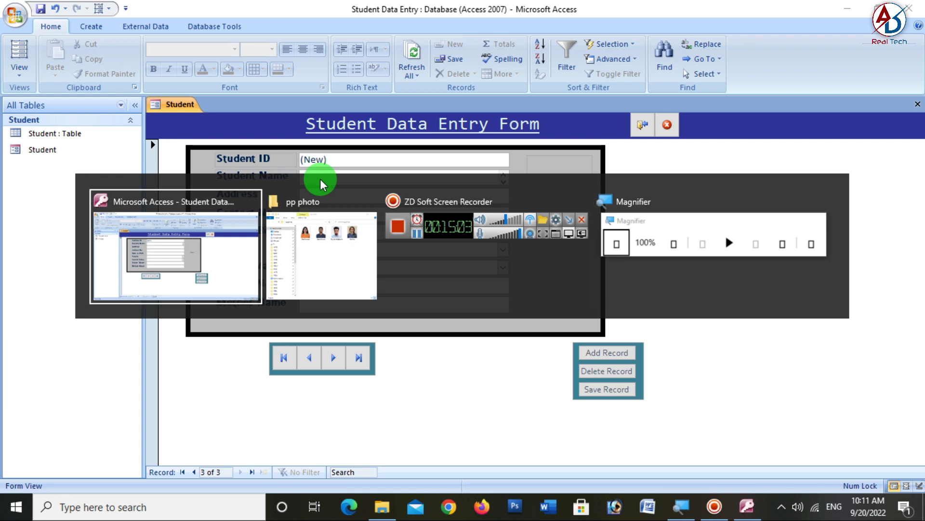
{"action": "key", "text": "alt+Tab"}
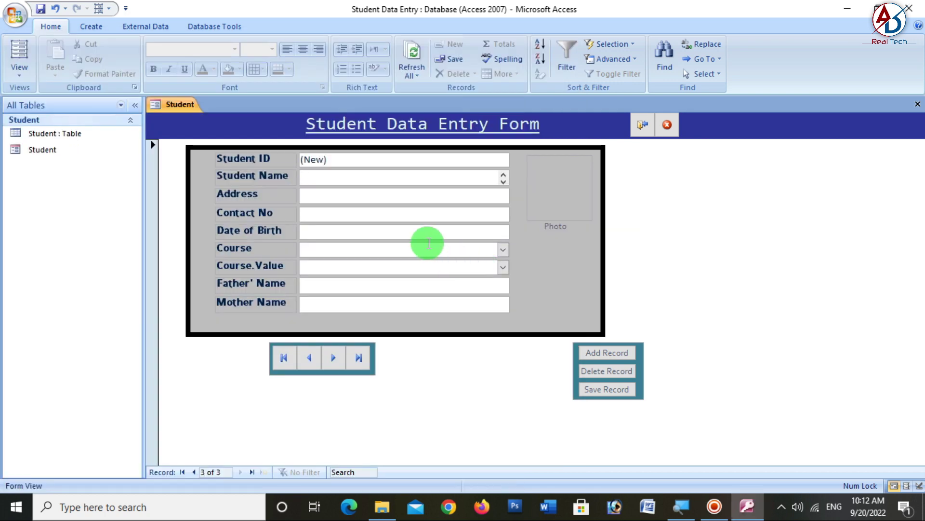
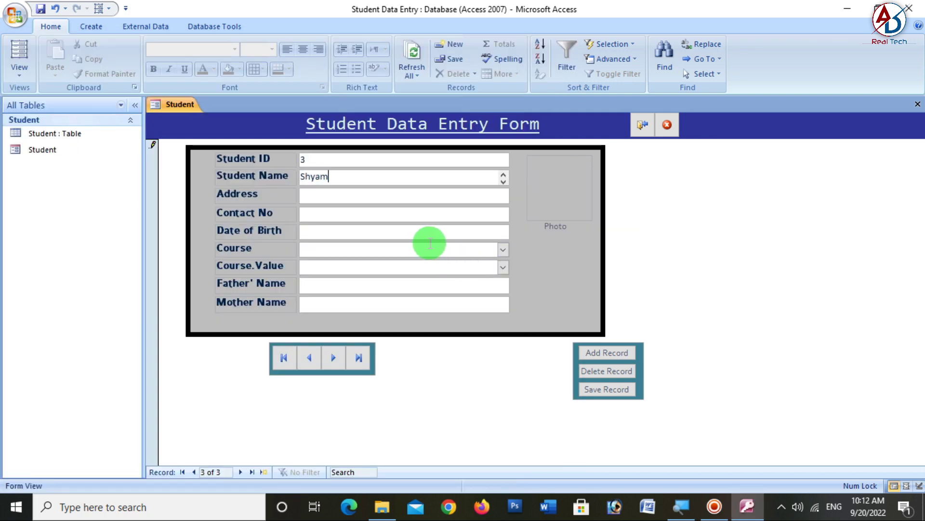
{"action": "key", "text": "Tab"}
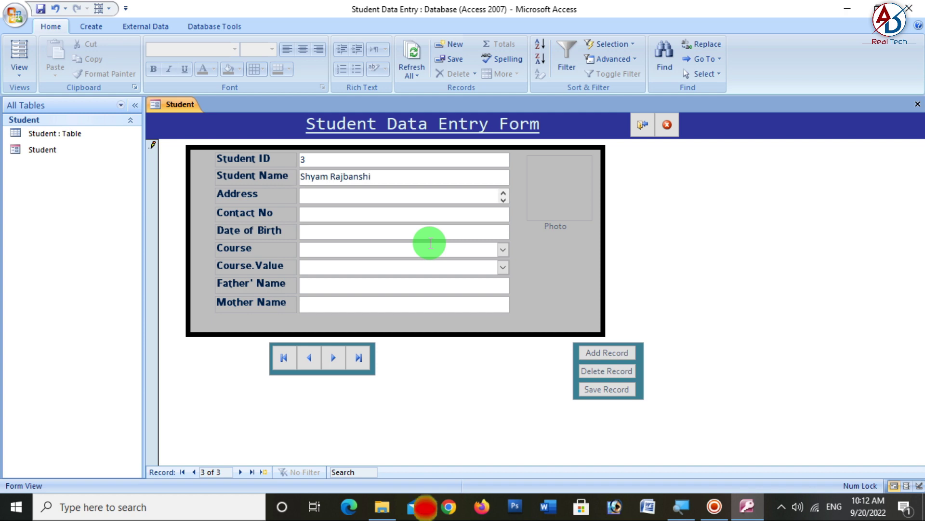
{"action": "type", "text": "Ilam"}
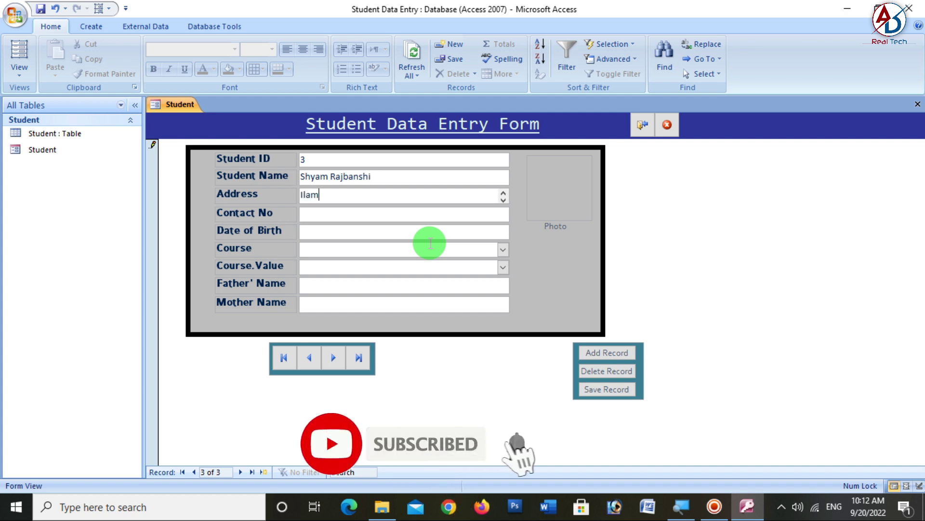
{"action": "key", "text": "Tab"}
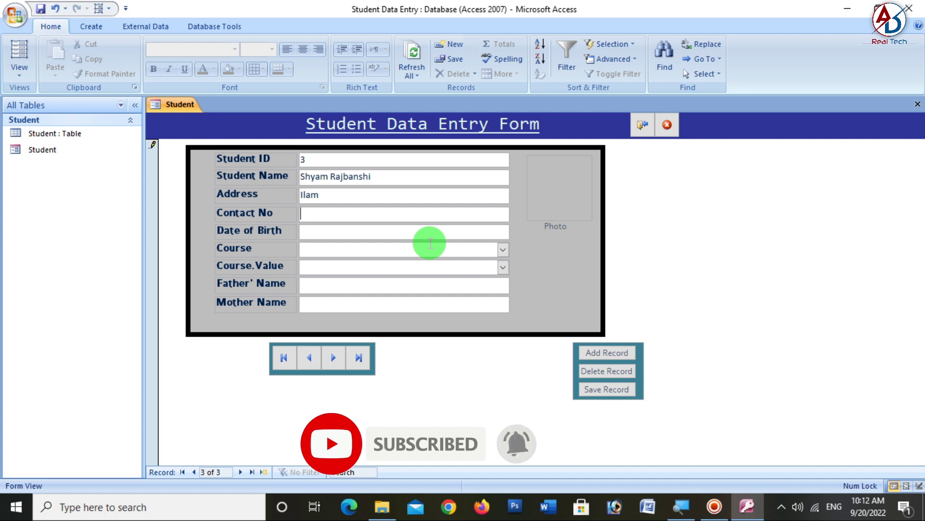
{"action": "key", "text": "Tab"}
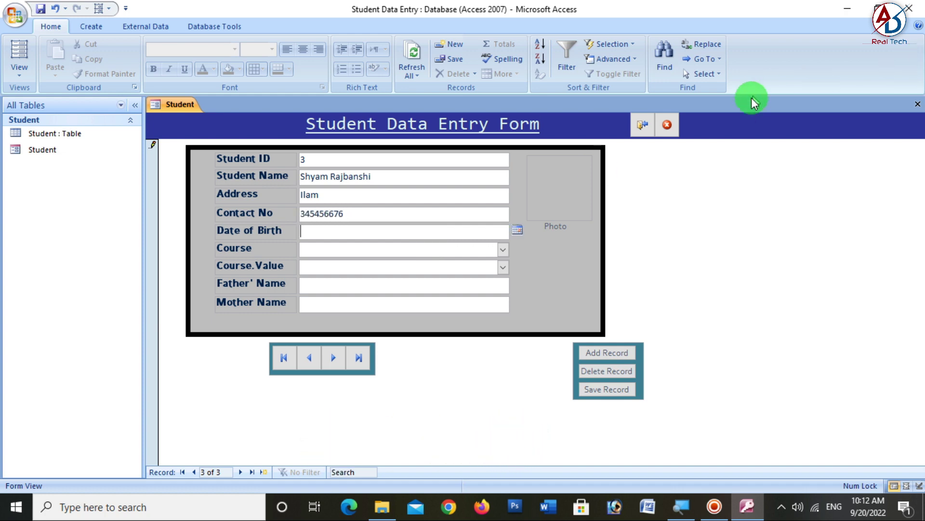
- Set birth date 9/16/2000 and tick Programming and Data Entry as courses
{"action": "left_click", "coordinate": [525, 229]}
{"action": "left_click", "coordinate": [486, 285]}
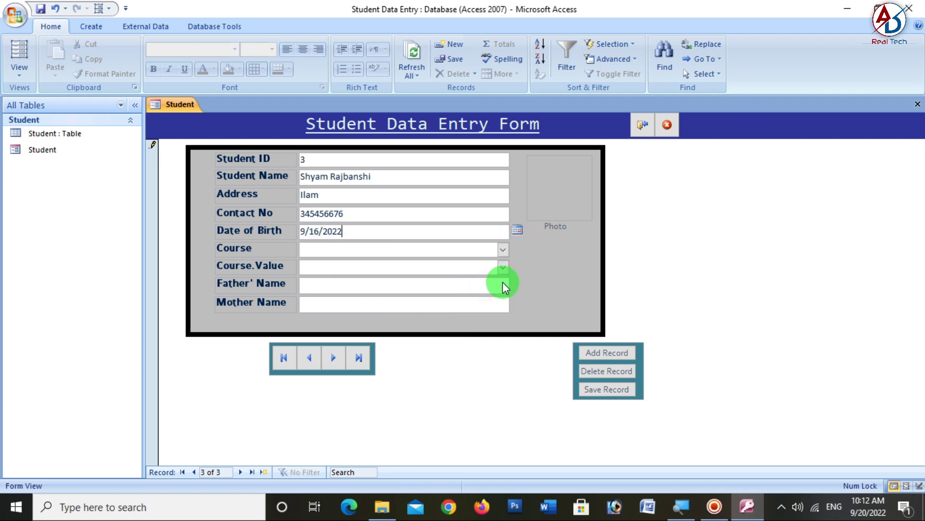
{"action": "key", "text": "BackSpace"}
{"action": "type", "text": "00"}
{"action": "key", "text": "Tab"}
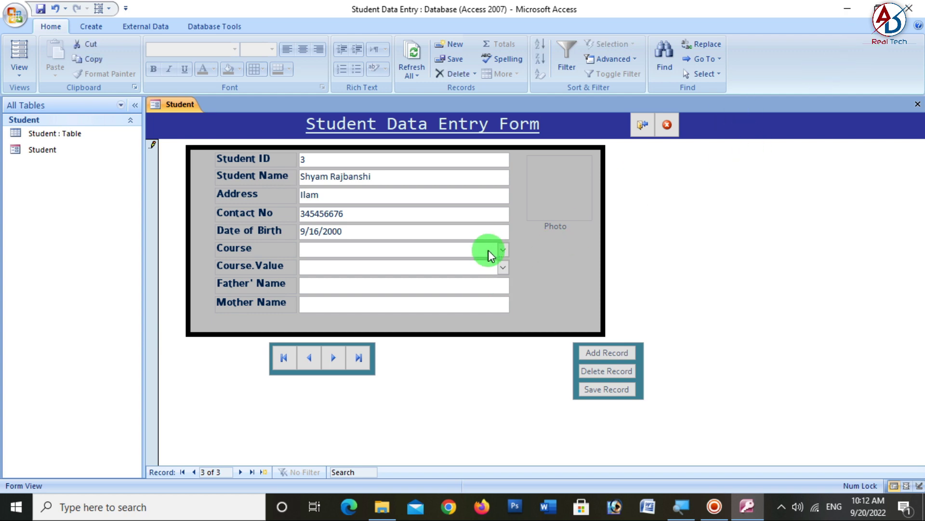
{"action": "left_click", "coordinate": [502, 248]}
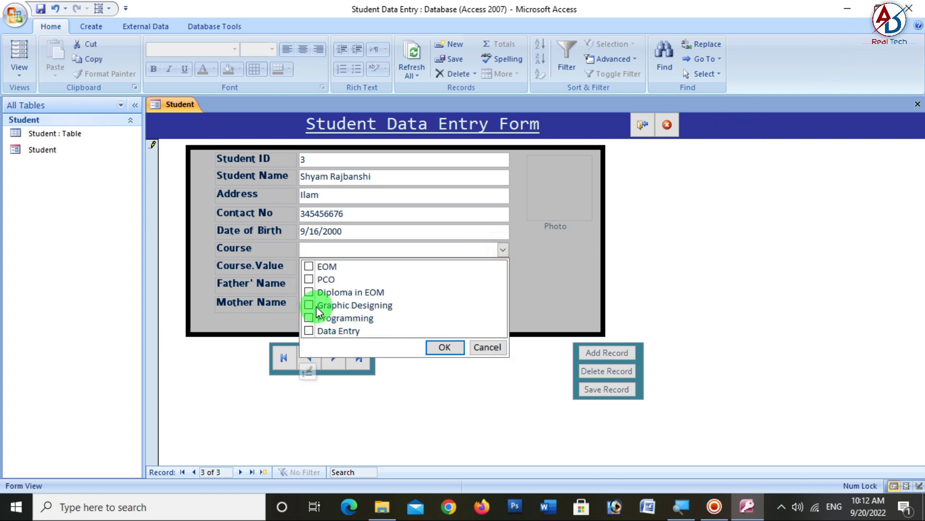
{"action": "left_click", "coordinate": [308, 318]}
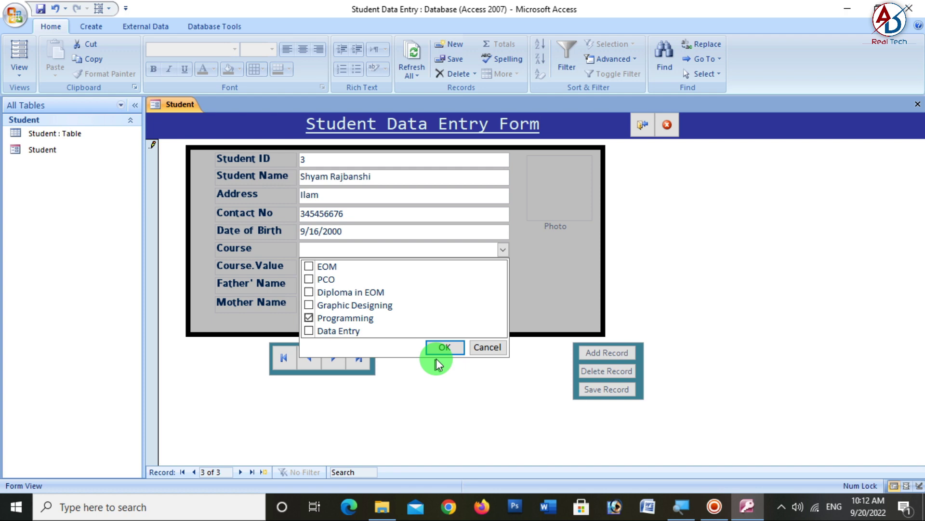
{"action": "left_click", "coordinate": [319, 334]}
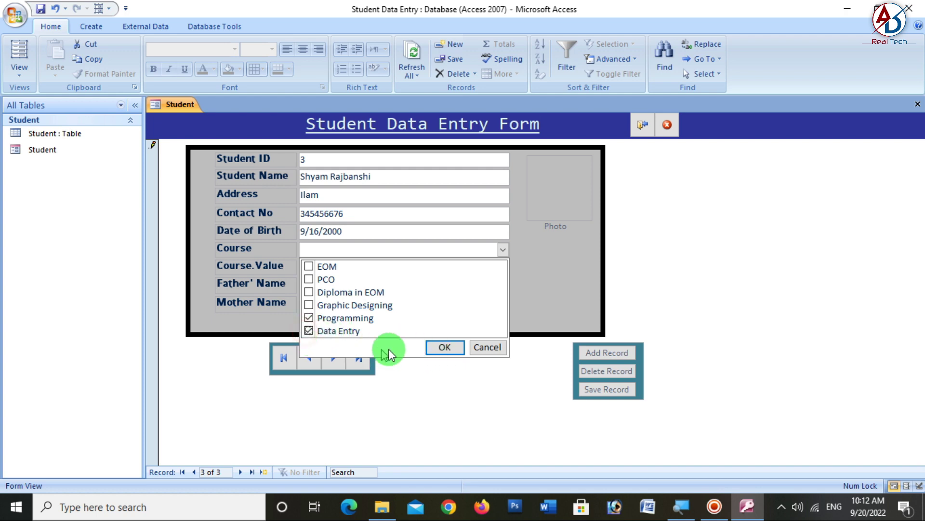
{"action": "left_click", "coordinate": [438, 349]}
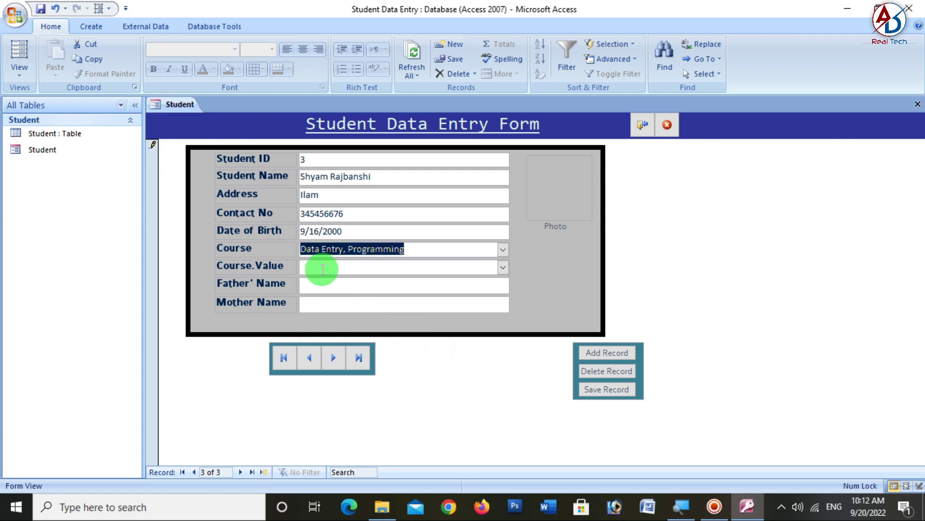
- Fill in the father's and mother's names for the third student
{"action": "left_click", "coordinate": [317, 288]}
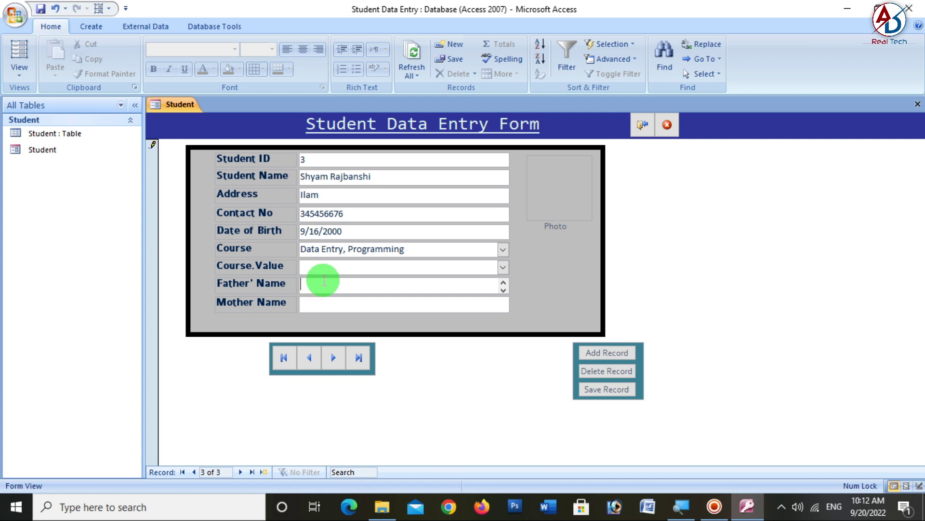
{"action": "key", "text": "Tab"}
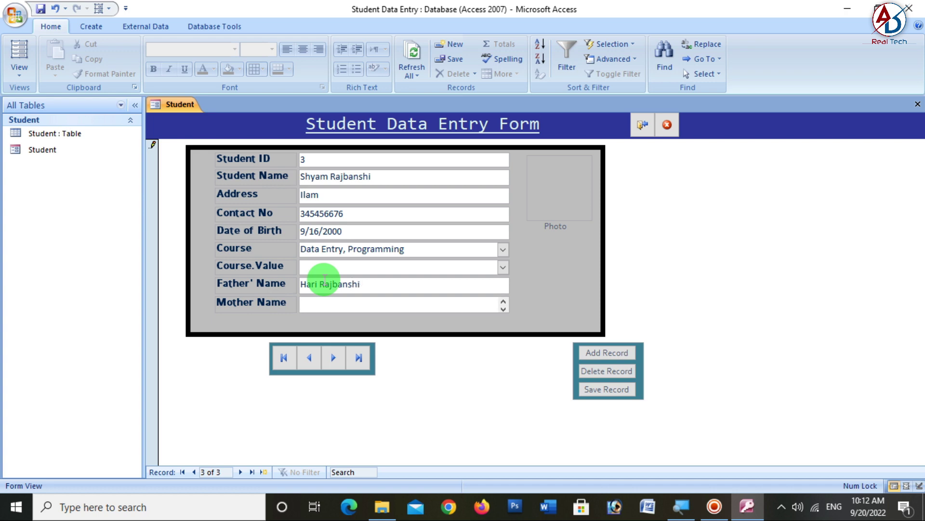
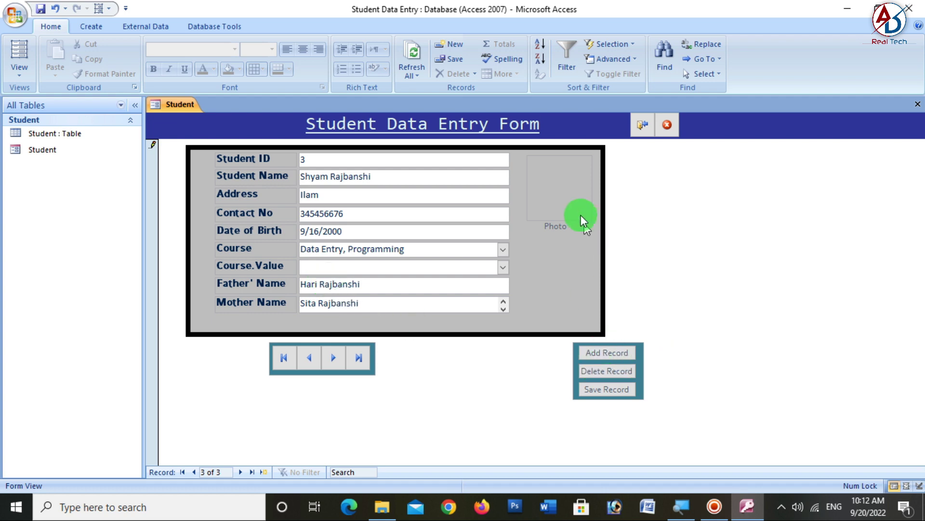
- Attach the third student's photo file to record 3's Photo field
{"action": "left_click", "coordinate": [556, 179]}
{"action": "left_click", "coordinate": [567, 140]}
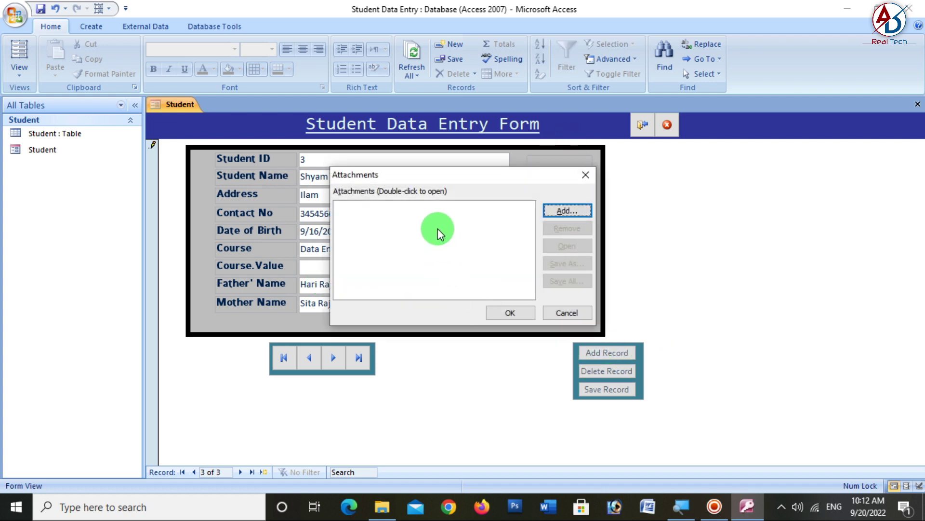
{"action": "left_click", "coordinate": [559, 211]}
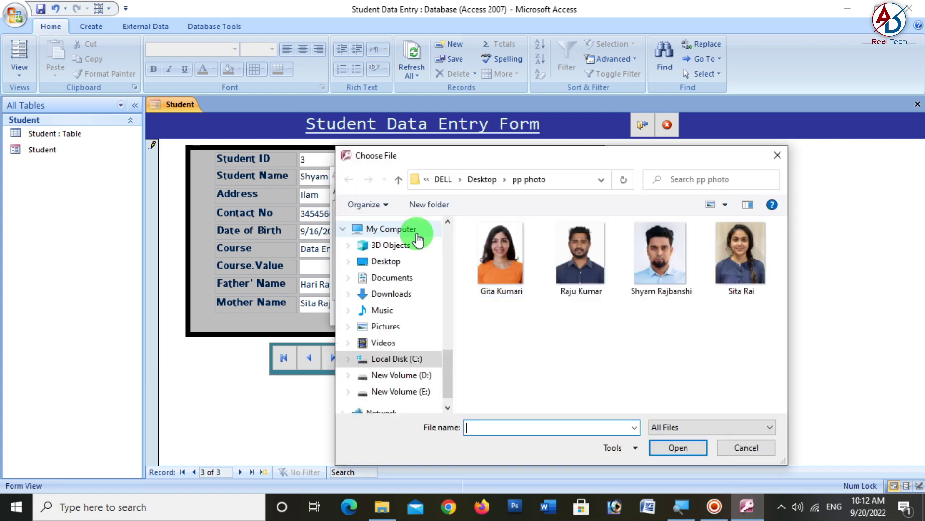
{"action": "left_click", "coordinate": [702, 266]}
{"action": "left_click", "coordinate": [672, 449]}
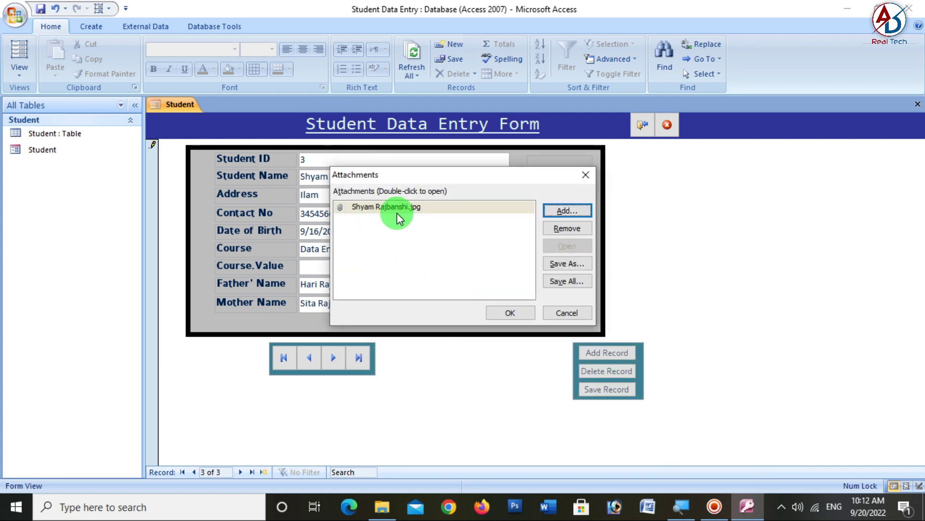
{"action": "left_click", "coordinate": [397, 213]}
{"action": "left_click", "coordinate": [500, 311]}
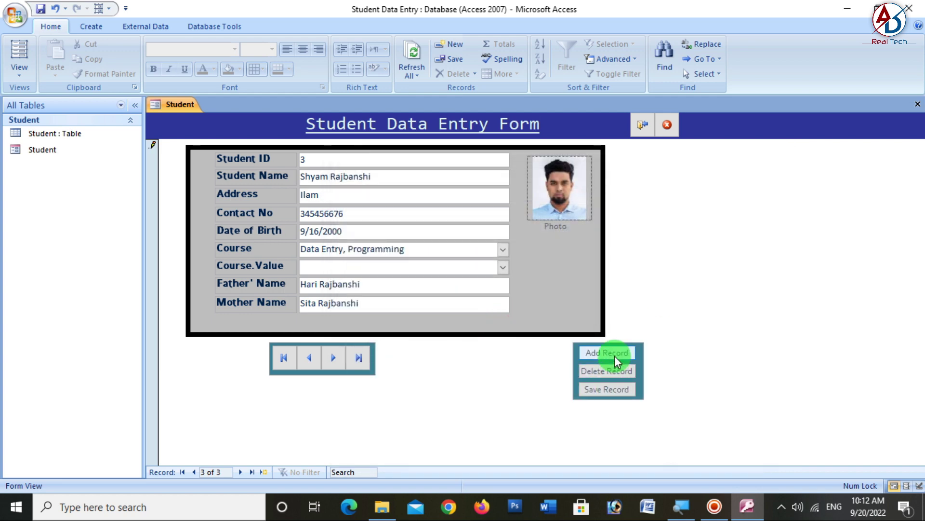
- Save record 3 and open a blank record 4
{"action": "left_click", "coordinate": [607, 389]}
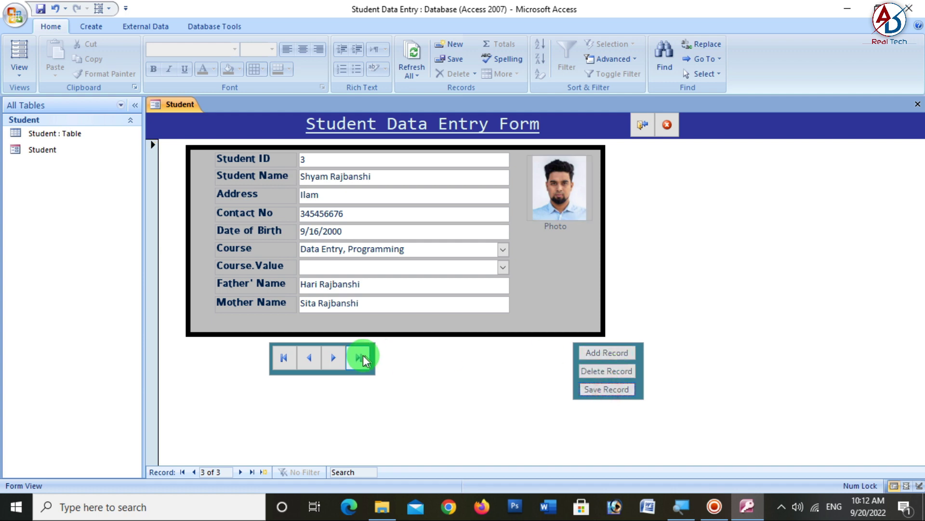
{"action": "left_click", "coordinate": [605, 384]}
{"action": "left_click", "coordinate": [608, 353]}
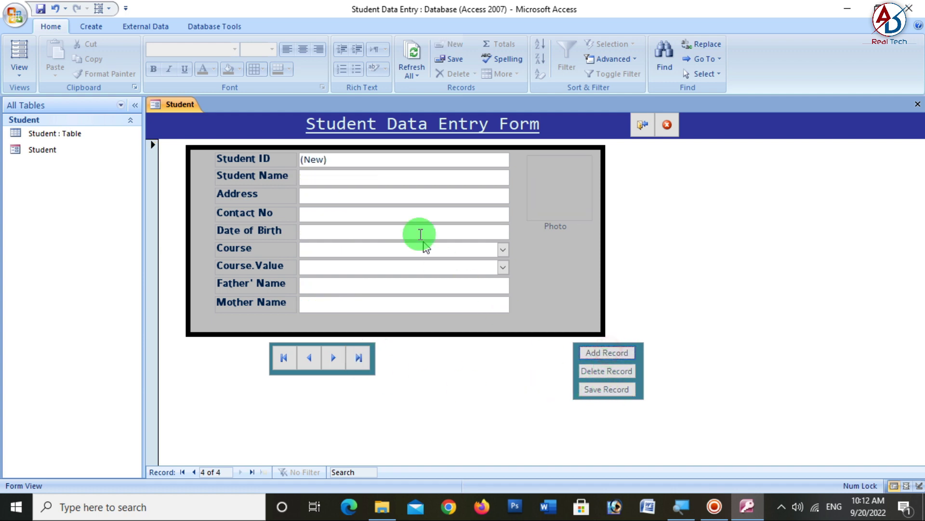
- Enter student 4's name, address and contact number
{"action": "left_click", "coordinate": [340, 179]}
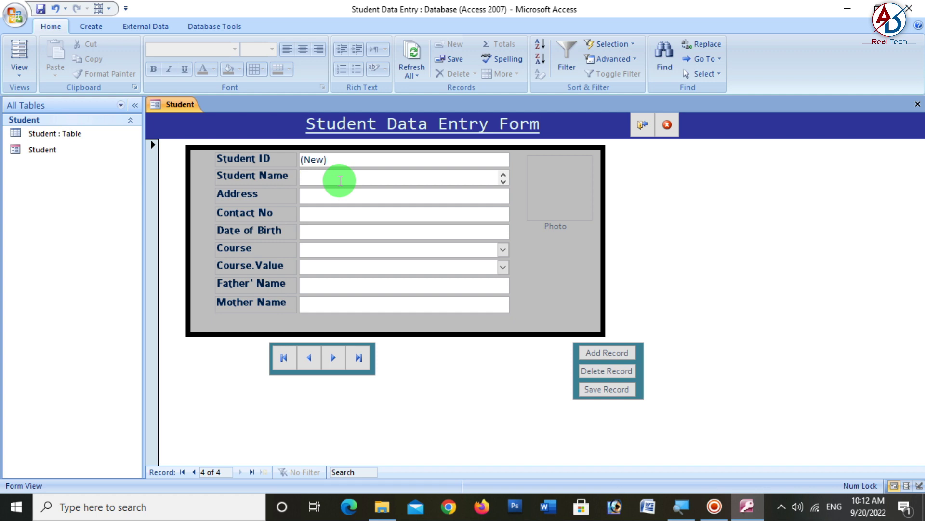
{"action": "key", "text": "alt+Tab"}
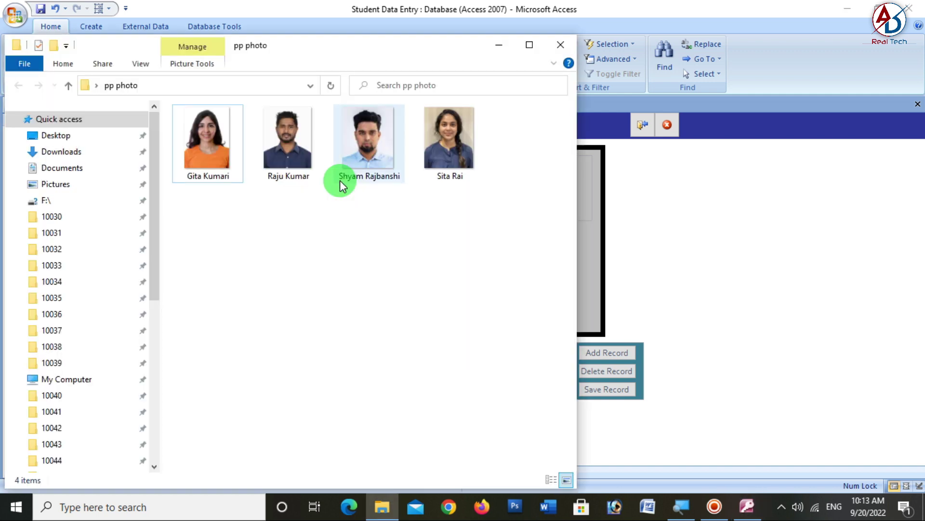
{"action": "key", "text": "alt+Tab"}
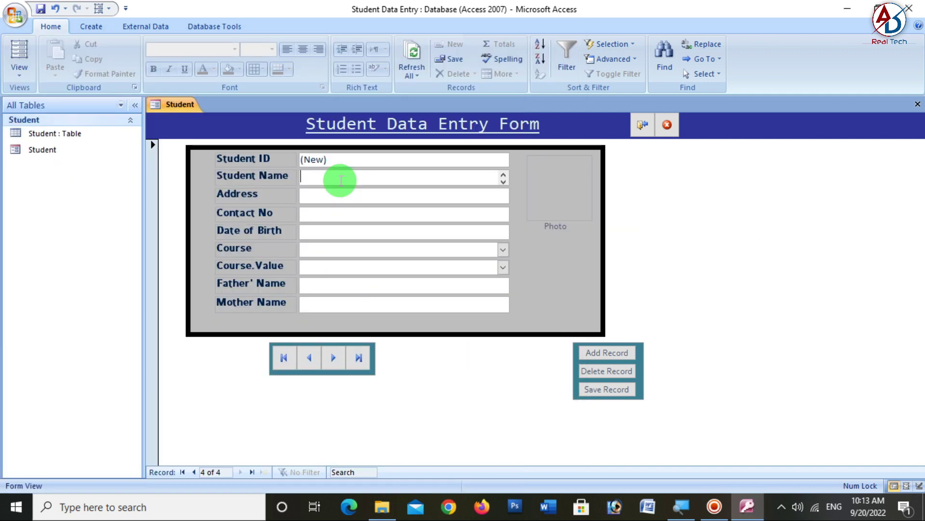
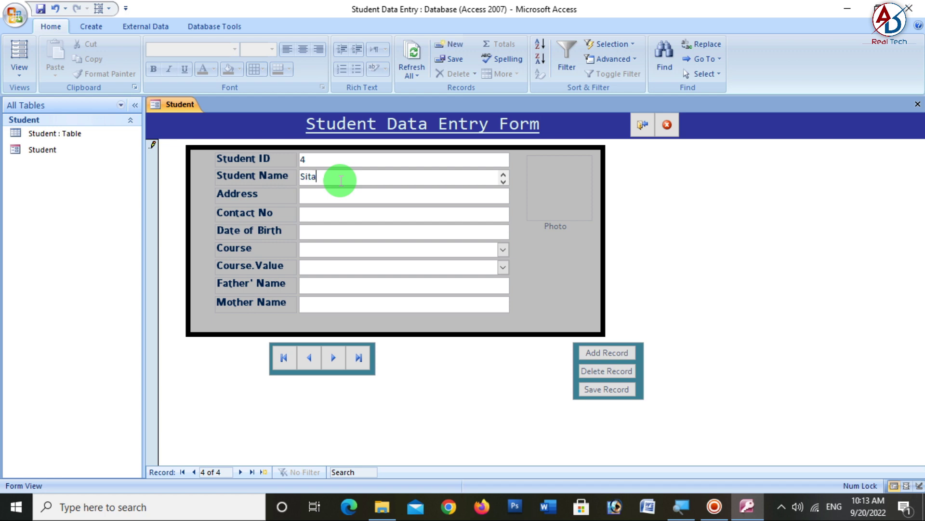
{"action": "key", "text": "Tab"}
{"action": "type", "text": "Dharan"}
{"action": "key", "text": "Tab"}
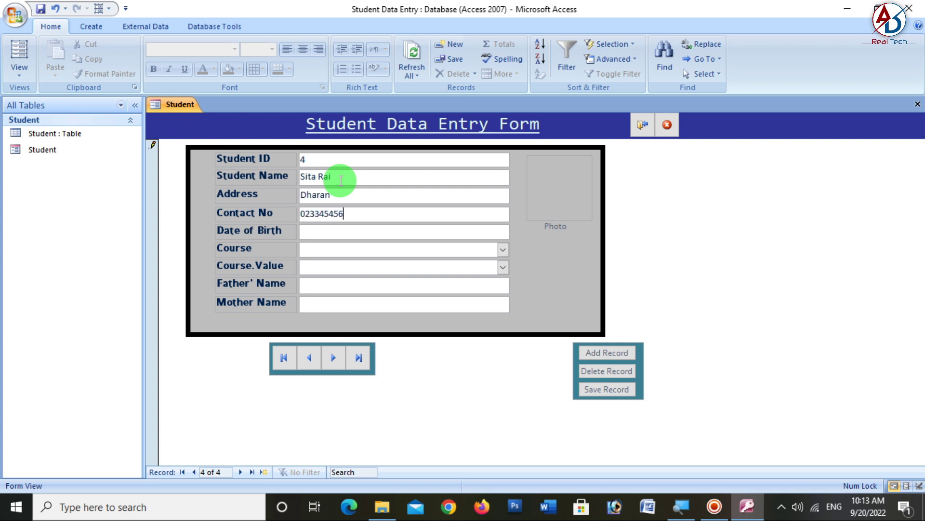
{"action": "key", "text": "Tab"}
{"action": "left_click", "coordinate": [520, 229]}
{"action": "left_click", "coordinate": [487, 291]}
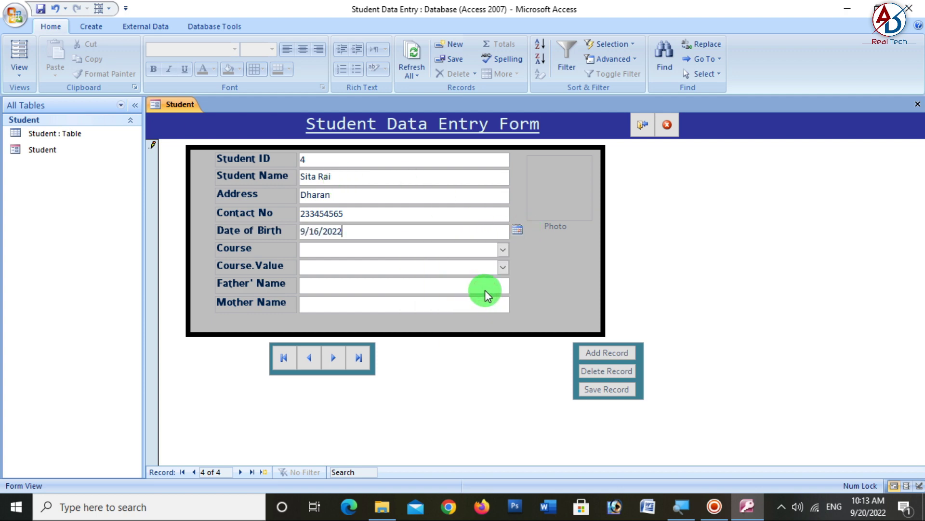
{"action": "key", "text": "BackSpace"}
{"action": "key", "text": "BackSpace"}
{"action": "type", "text": "19"}
{"action": "key", "text": "Tab"}
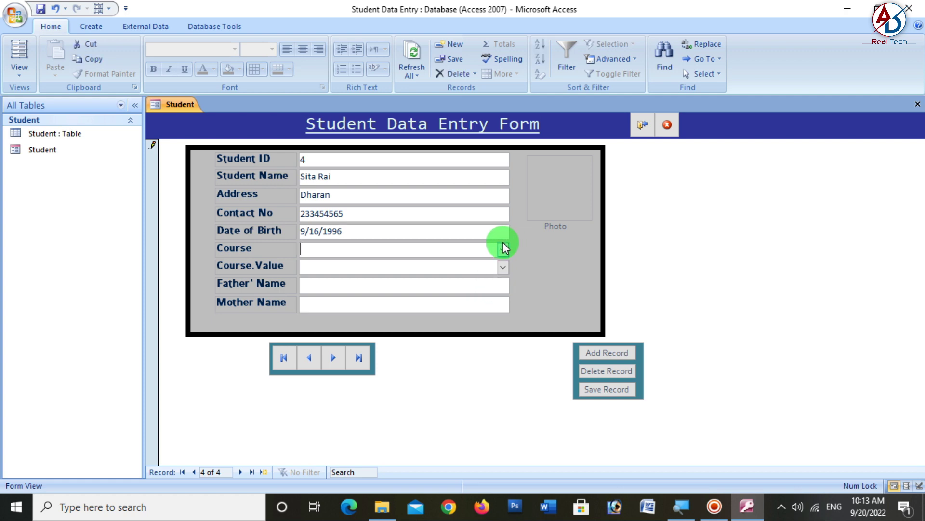
{"action": "left_click", "coordinate": [503, 249]}
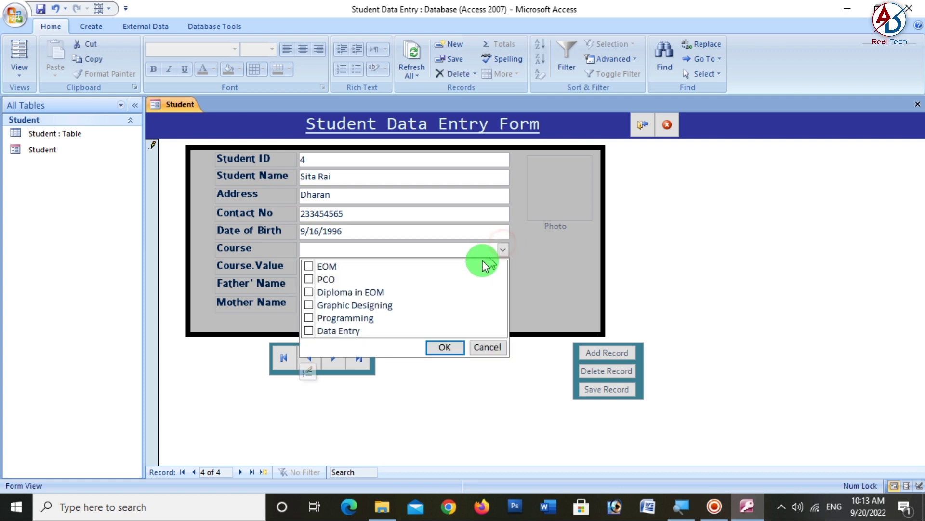
{"action": "left_click", "coordinate": [309, 291]}
{"action": "left_click", "coordinate": [309, 280]}
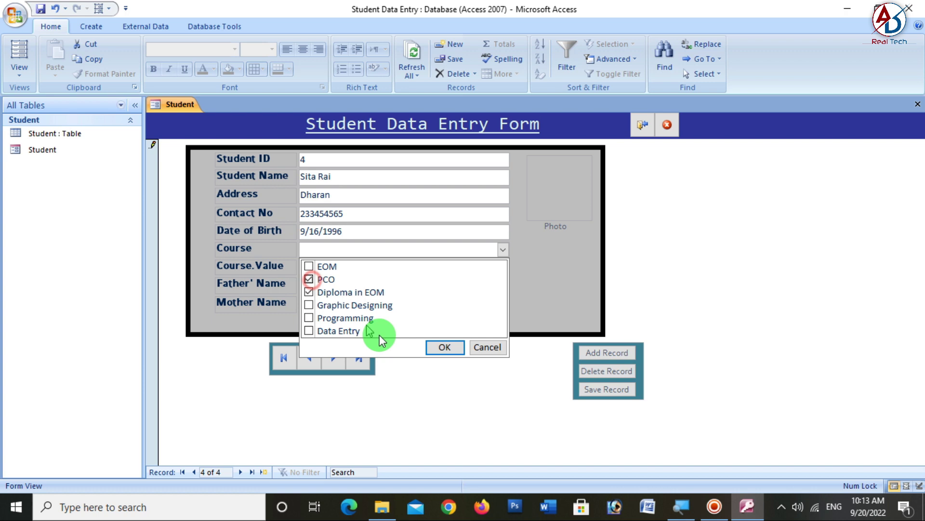
{"action": "left_click", "coordinate": [443, 347]}
- Fill in both parents' names and add a new blank record
{"action": "left_click", "coordinate": [332, 284]}
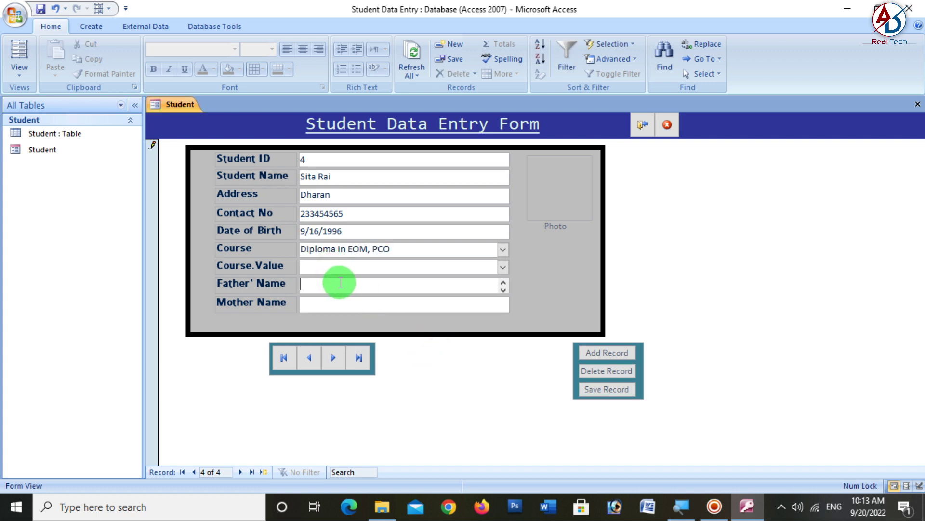
{"action": "key", "text": "Tab"}
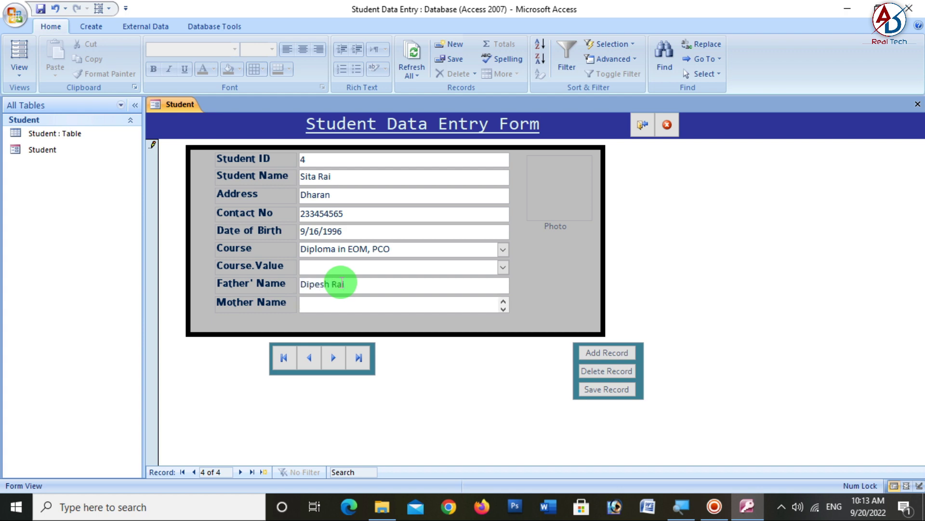
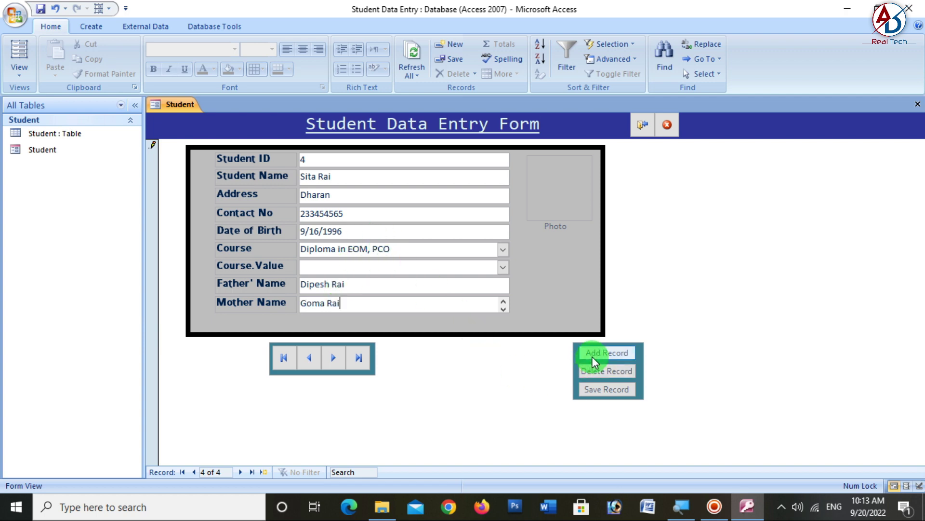
{"action": "left_click", "coordinate": [592, 355]}
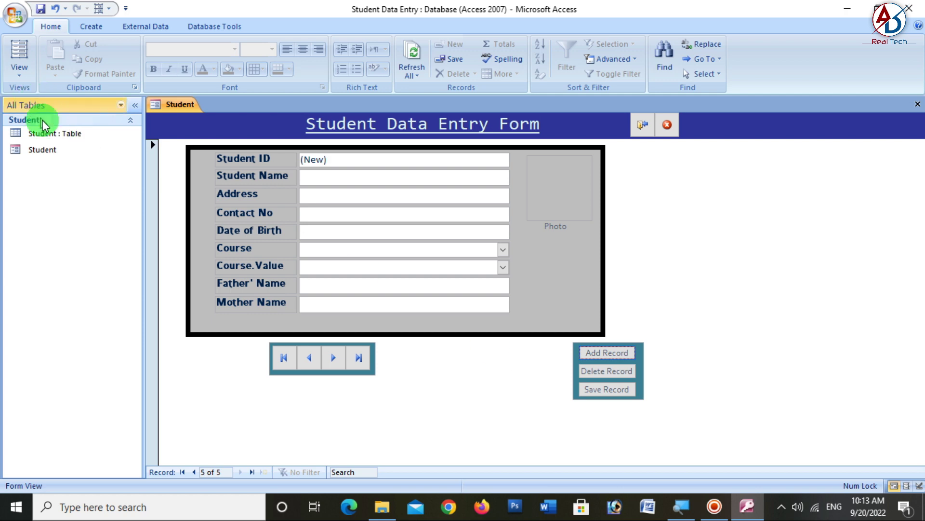
- Return to record 4 and attach the student's photo file to its Photo field
{"action": "left_click", "coordinate": [310, 364]}
{"action": "left_click", "coordinate": [565, 140]}
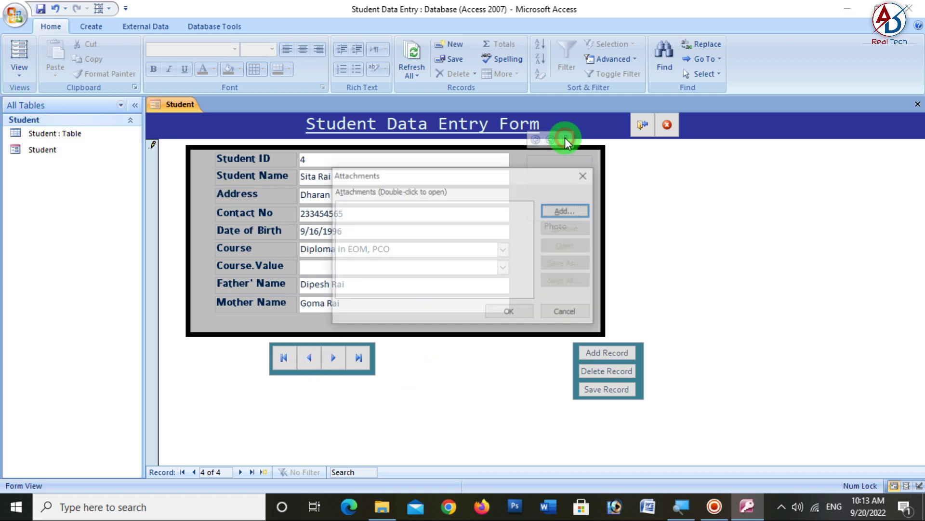
{"action": "left_click", "coordinate": [567, 211]}
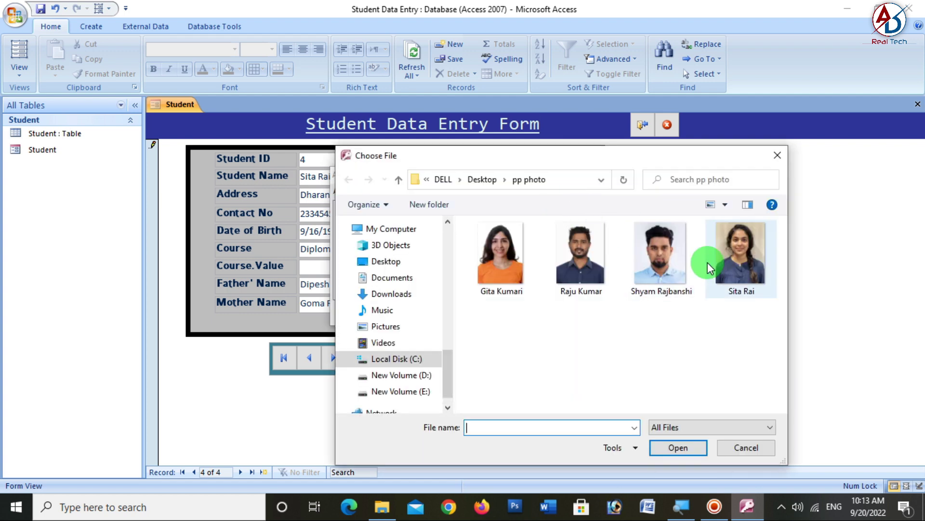
{"action": "left_click", "coordinate": [737, 263]}
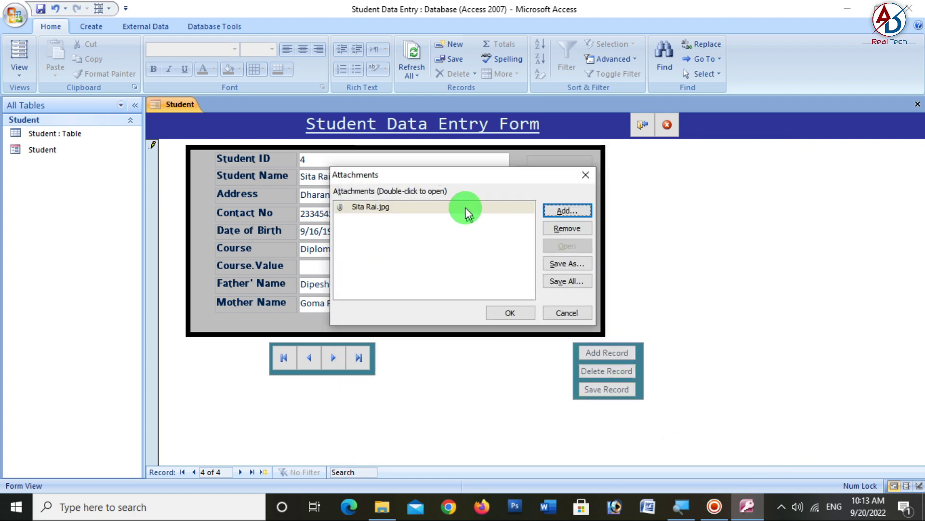
{"action": "left_click", "coordinate": [464, 205]}
{"action": "left_click", "coordinate": [510, 312]}
- Browse the records back to record 4 to check the photo, then close the Student form
{"action": "left_click", "coordinate": [628, 360]}
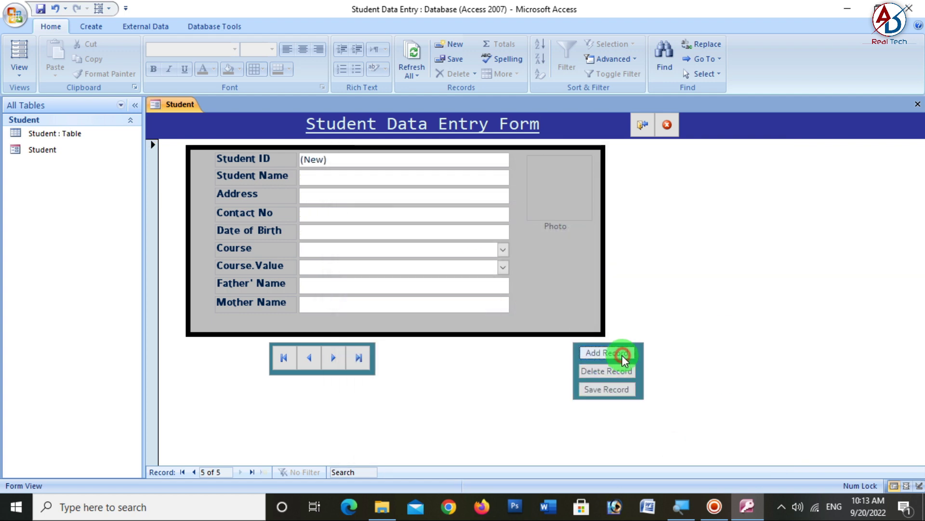
{"action": "left_click", "coordinate": [306, 362]}
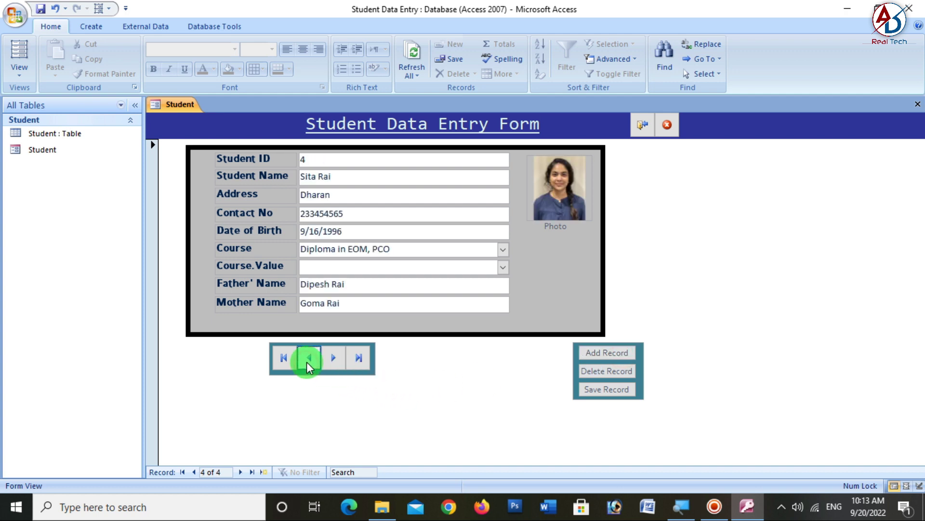
{"action": "left_click", "coordinate": [314, 357]}
{"action": "left_click", "coordinate": [333, 360]}
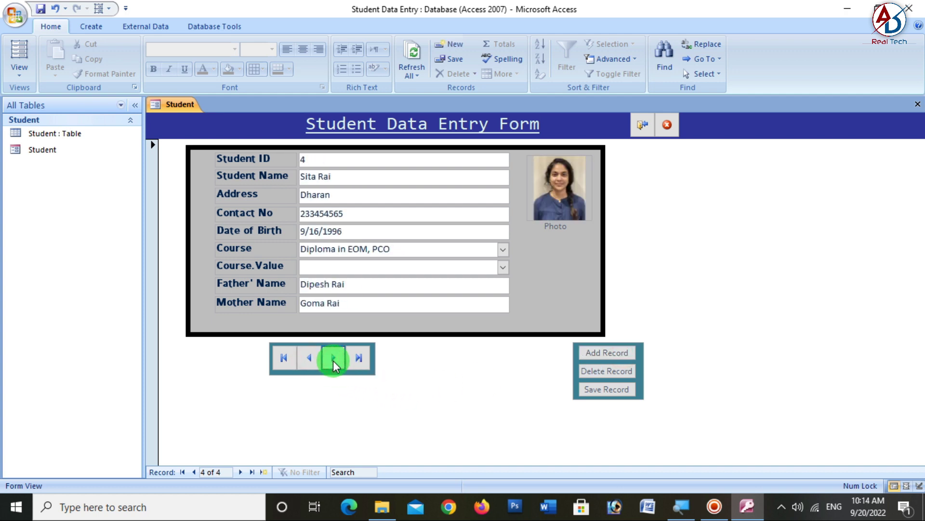
{"action": "left_click", "coordinate": [643, 126]}
- Save the Student form's design, reopen it, and open the Student table datasheet alongside
{"action": "left_click", "coordinate": [413, 288]}
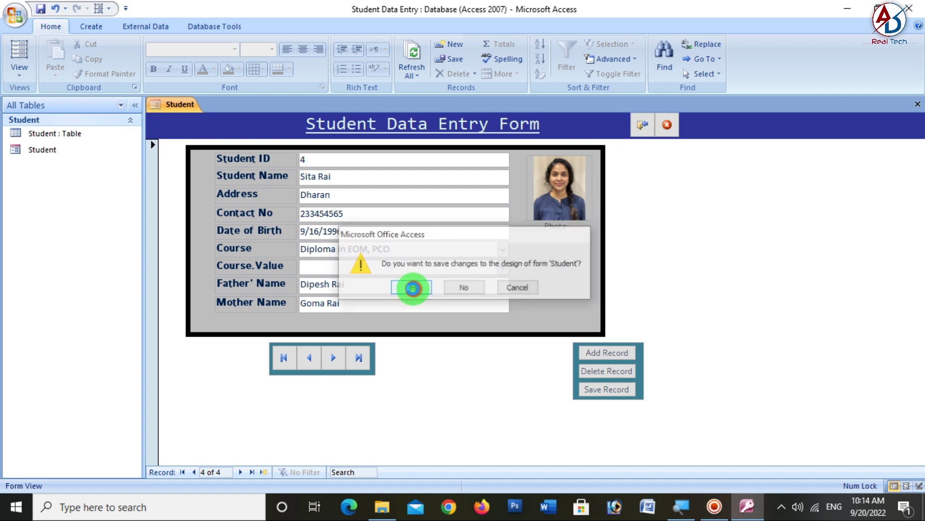
{"action": "double_click", "coordinate": [68, 151]}
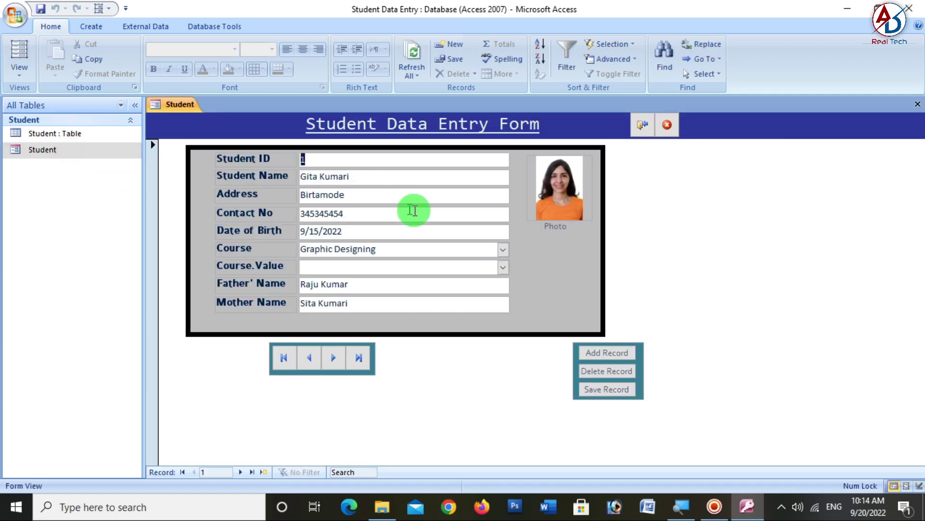
{"action": "left_click", "coordinate": [76, 135]}
{"action": "double_click", "coordinate": [77, 134]}
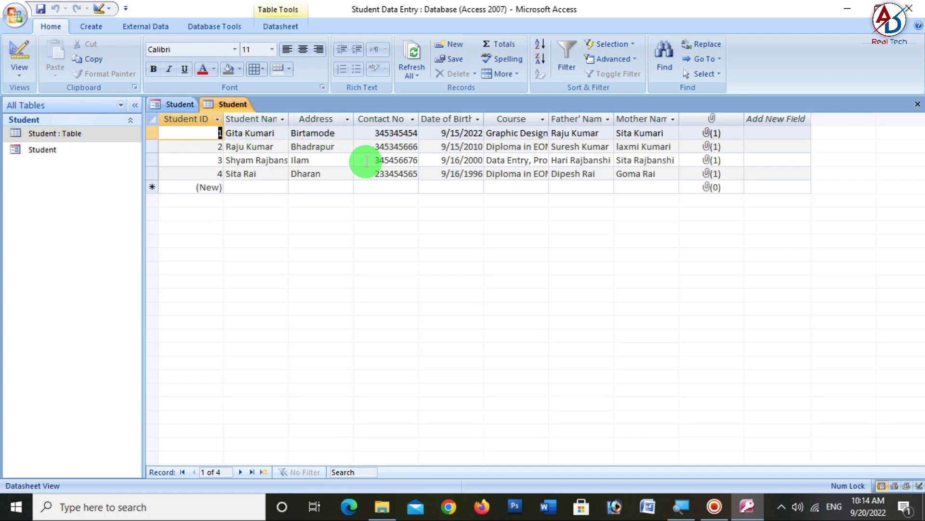
{"action": "double_click", "coordinate": [30, 150]}
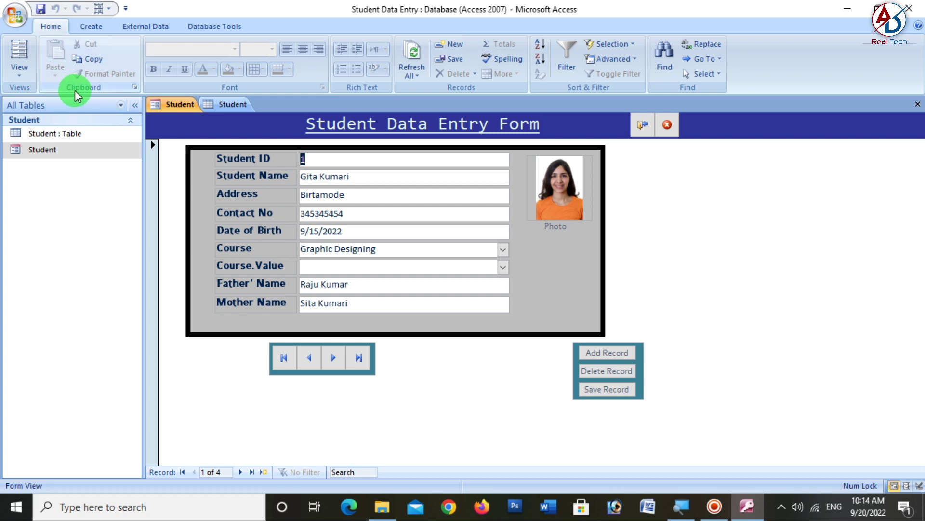
{"action": "left_click", "coordinate": [99, 8]}
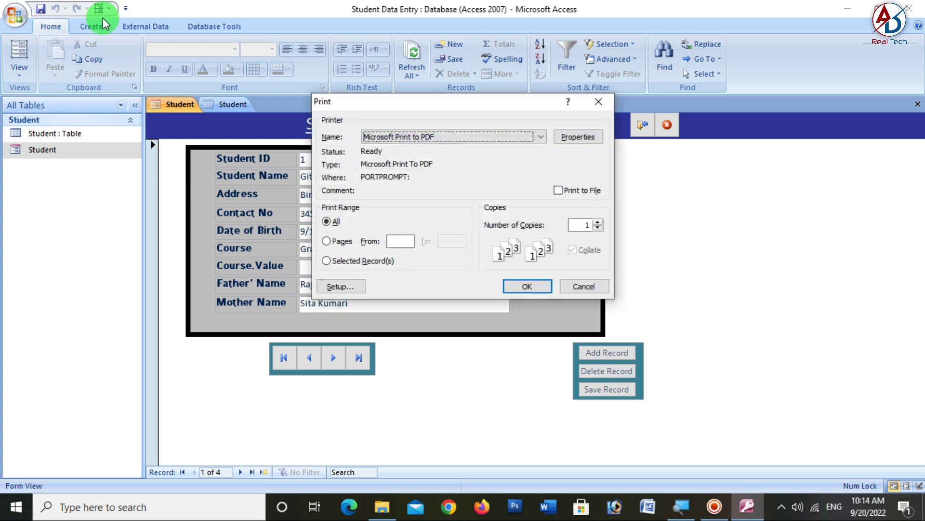
{"action": "left_click", "coordinate": [601, 102]}
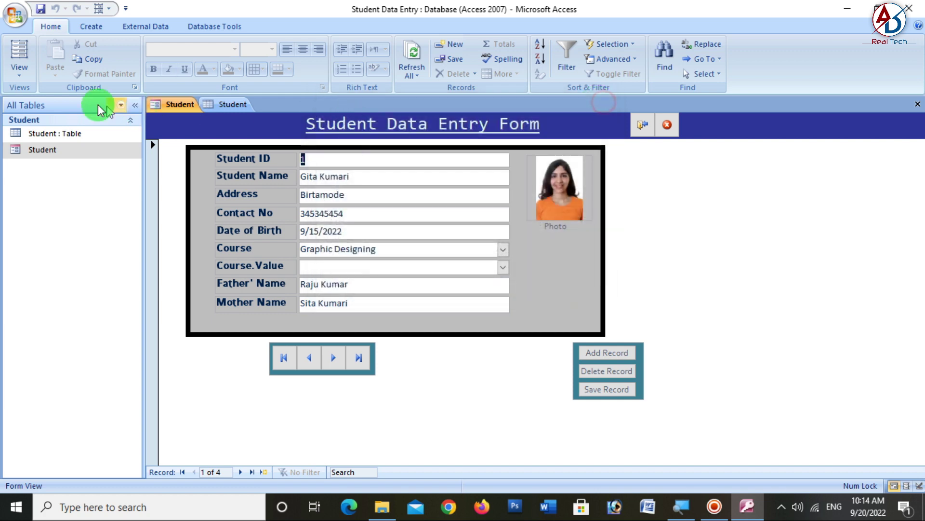
{"action": "left_click", "coordinate": [15, 15]}
{"action": "mouse_move", "coordinate": [43, 169]}
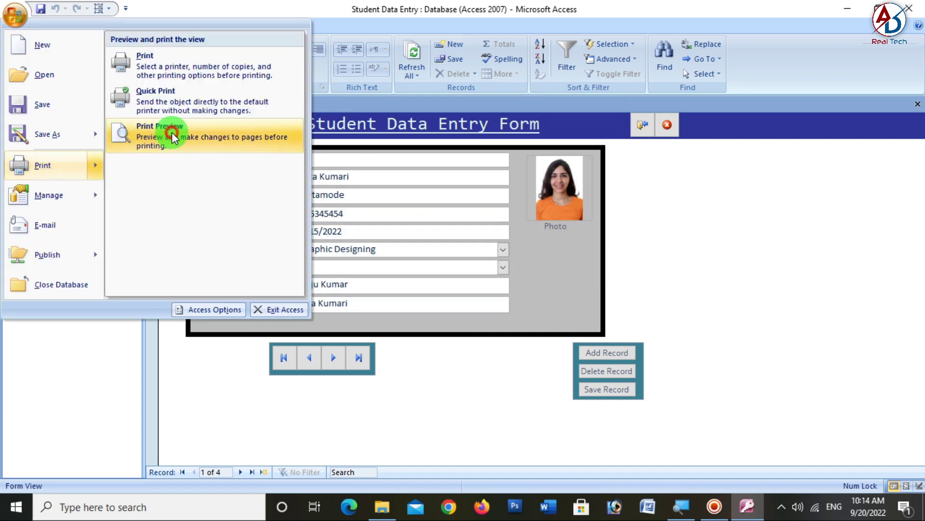
{"action": "left_click", "coordinate": [169, 129]}
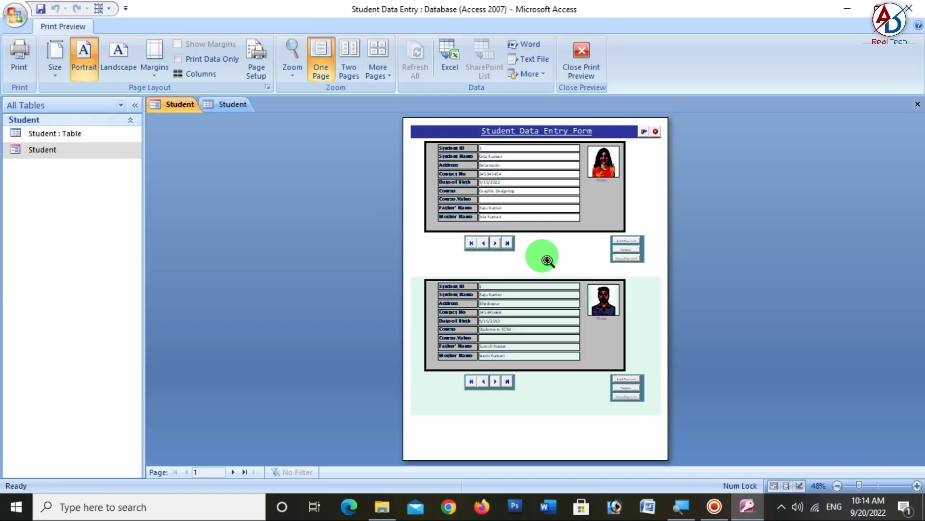
{"action": "left_click", "coordinate": [531, 207]}
{"action": "scroll", "coordinate": [530, 202], "scroll_direction": "up", "scroll_amount": 2}
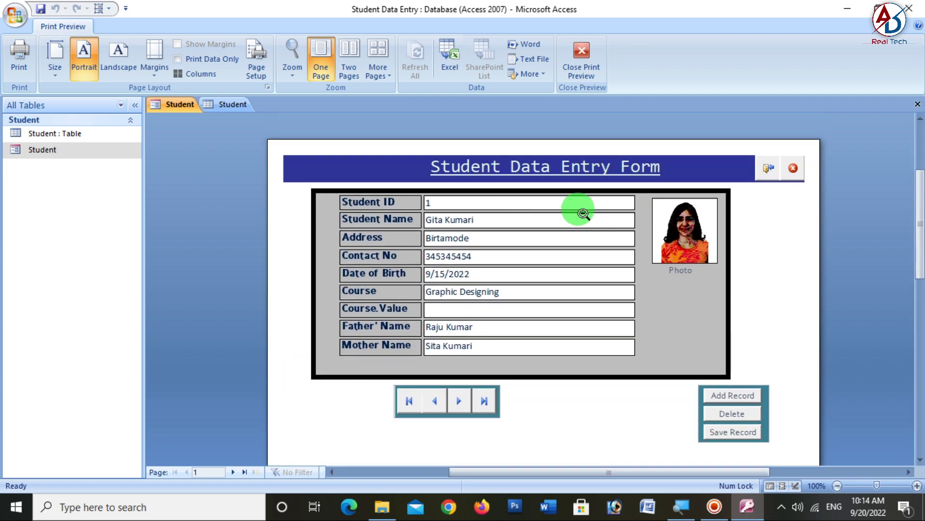
{"action": "left_click", "coordinate": [559, 214]}
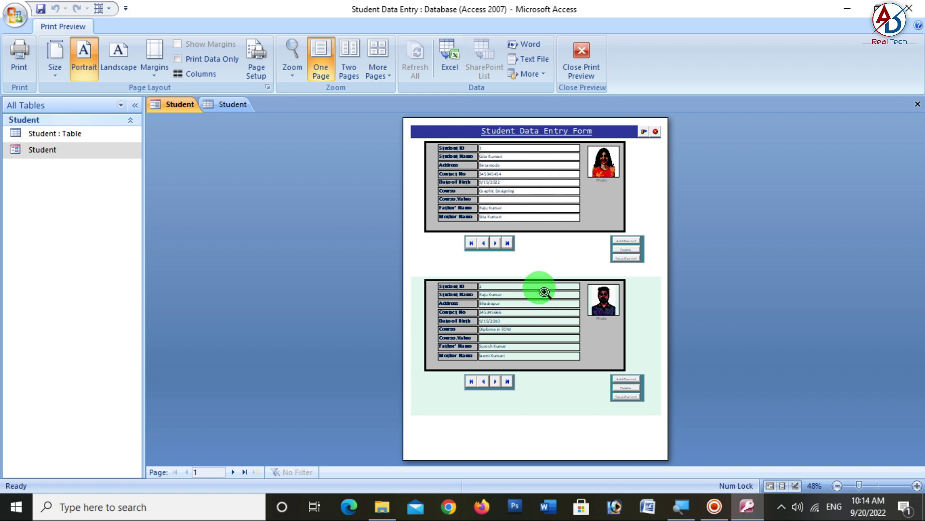
{"action": "left_click", "coordinate": [577, 62]}
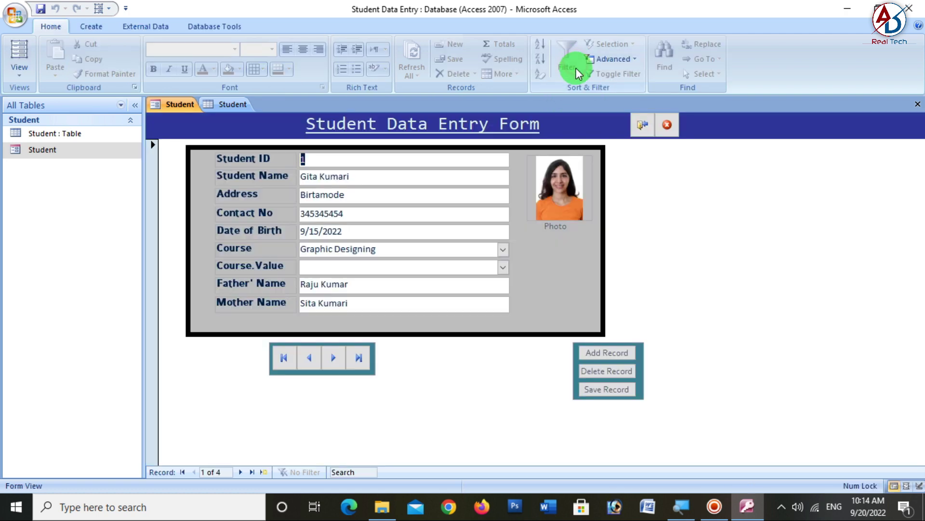
{"action": "left_click", "coordinate": [715, 506]}
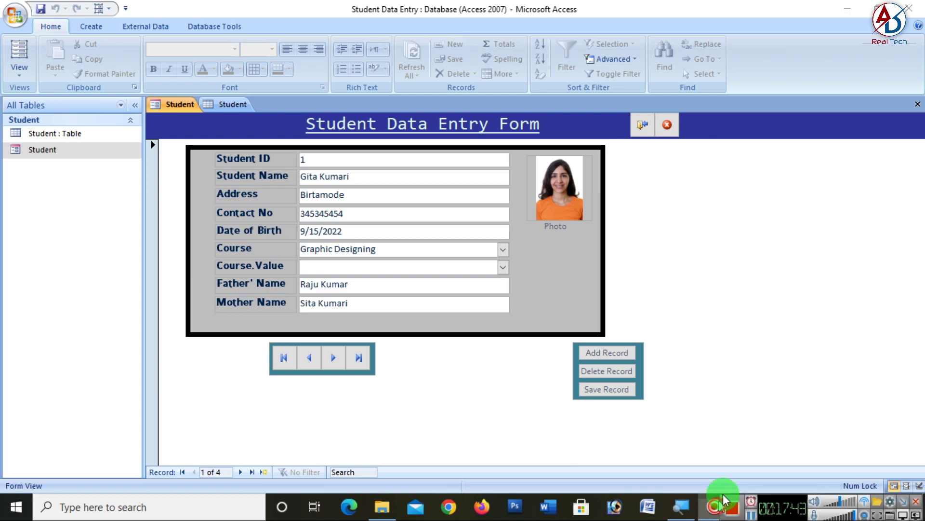